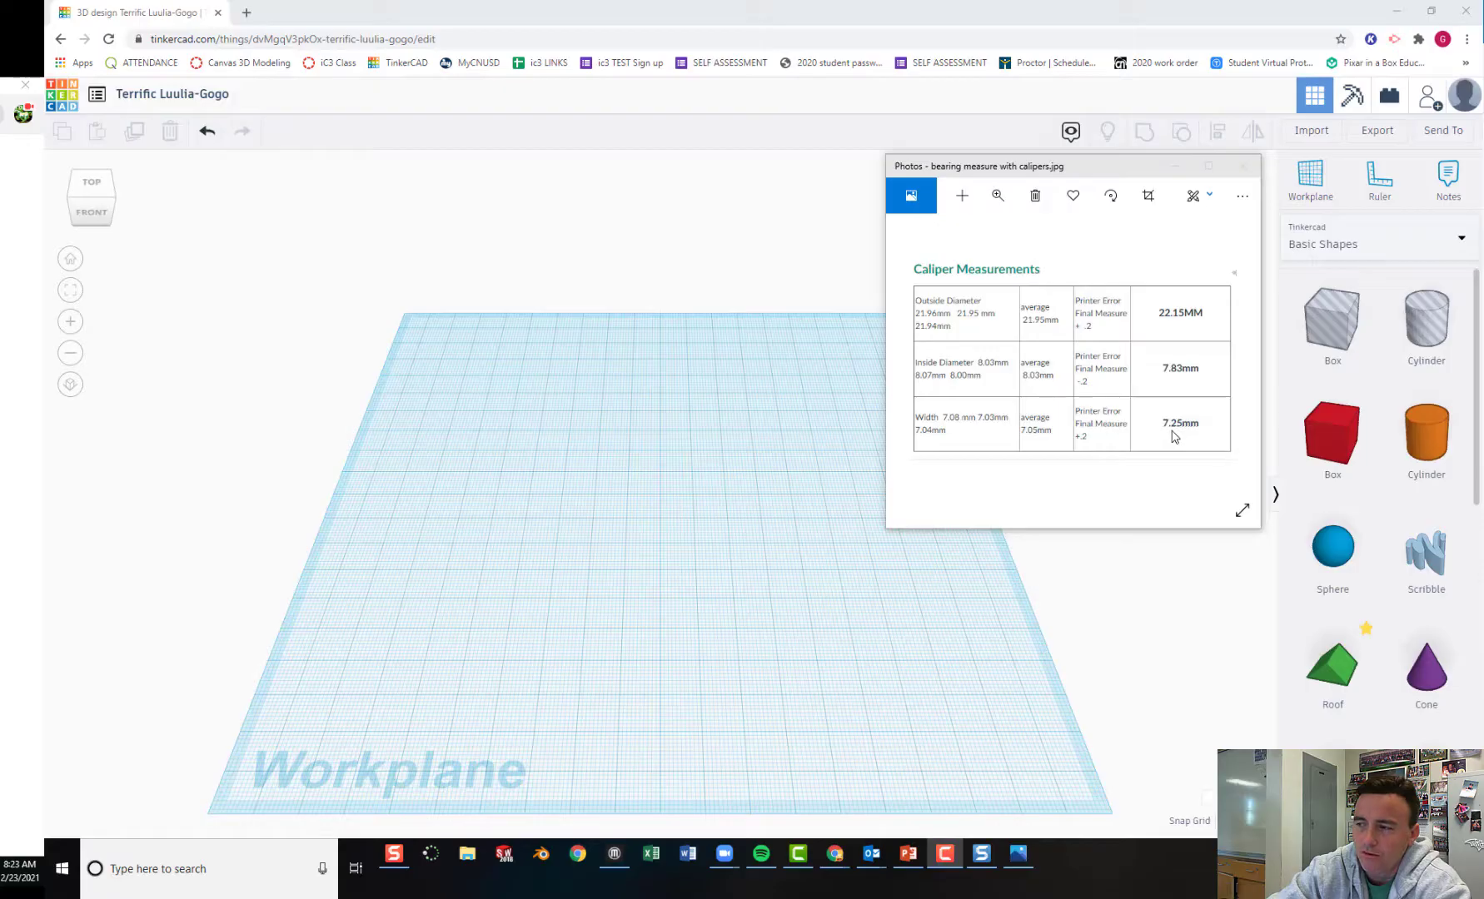
Place a cylinder hole near the middle of the workplane and set its width to 22.15 mm from the caliper measurements image
drag(1104, 166, 1115, 84)
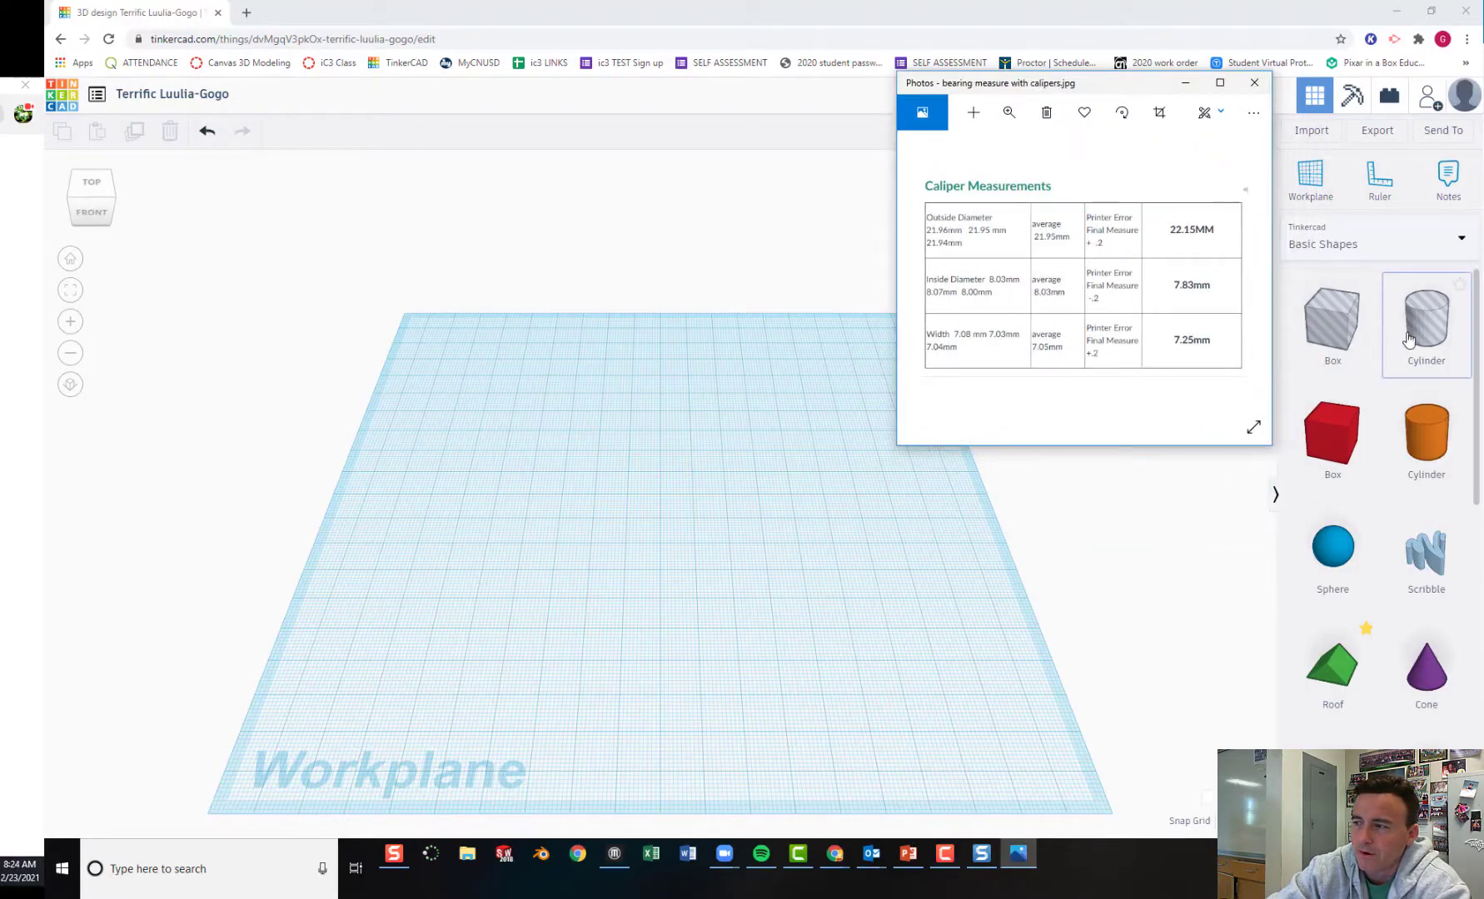
drag(1422, 335, 639, 535)
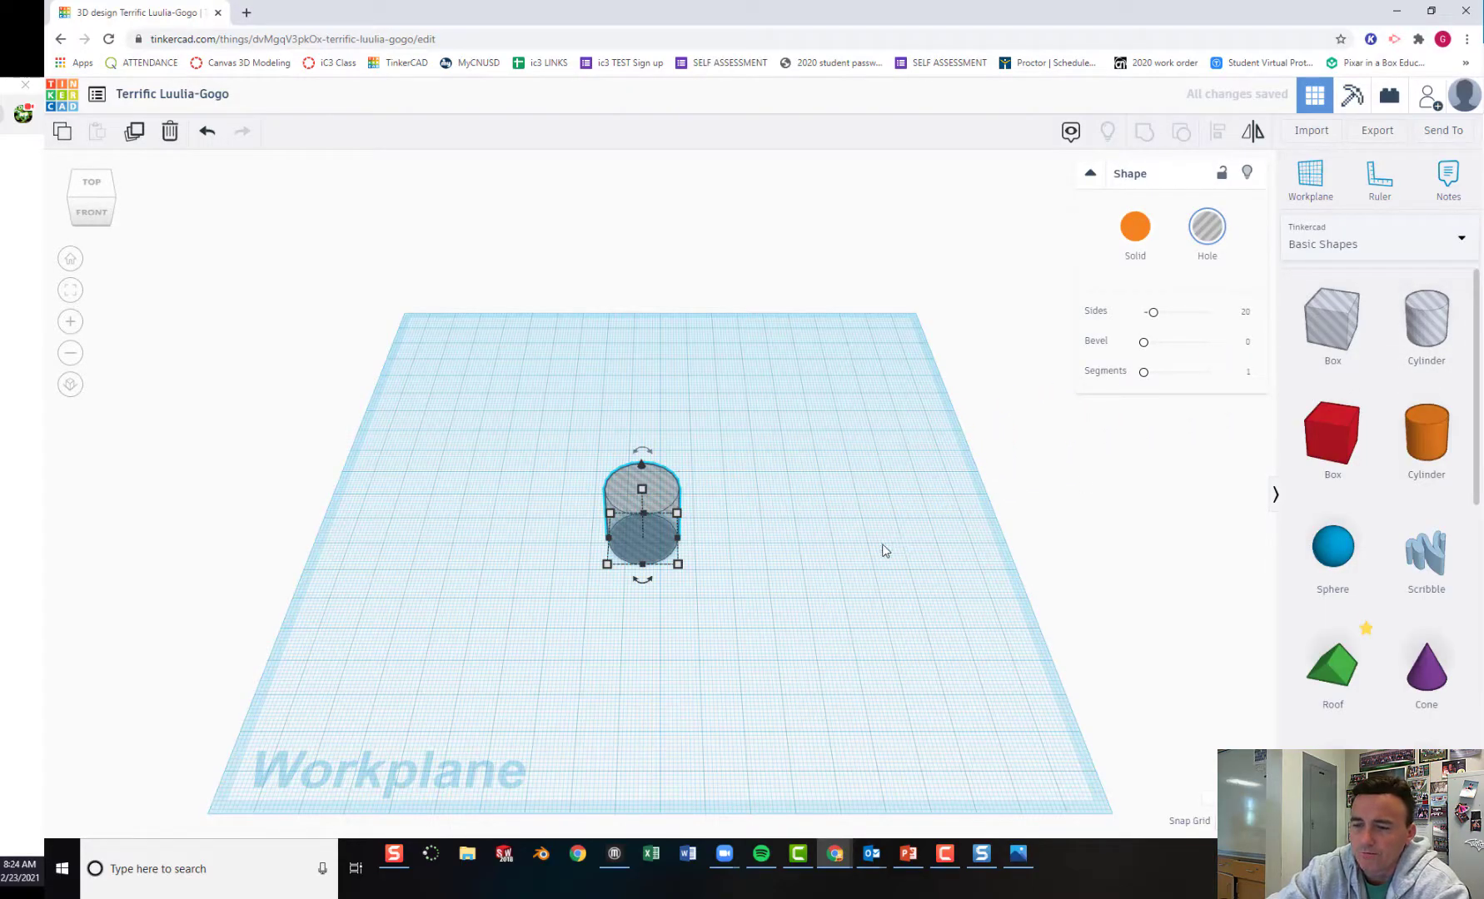
mouse_move(678, 565)
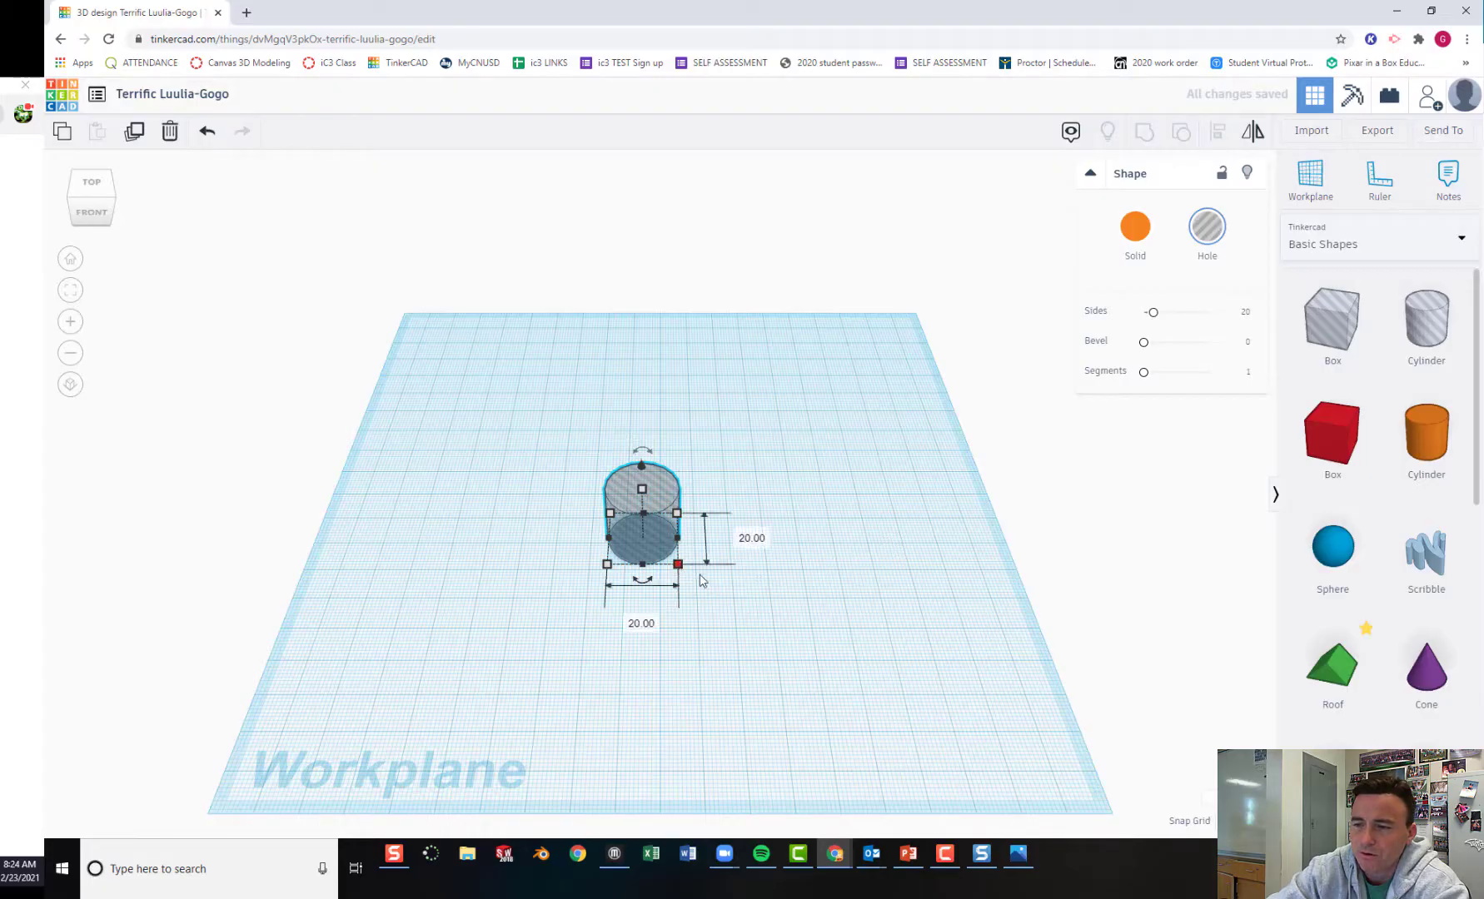
click(649, 622)
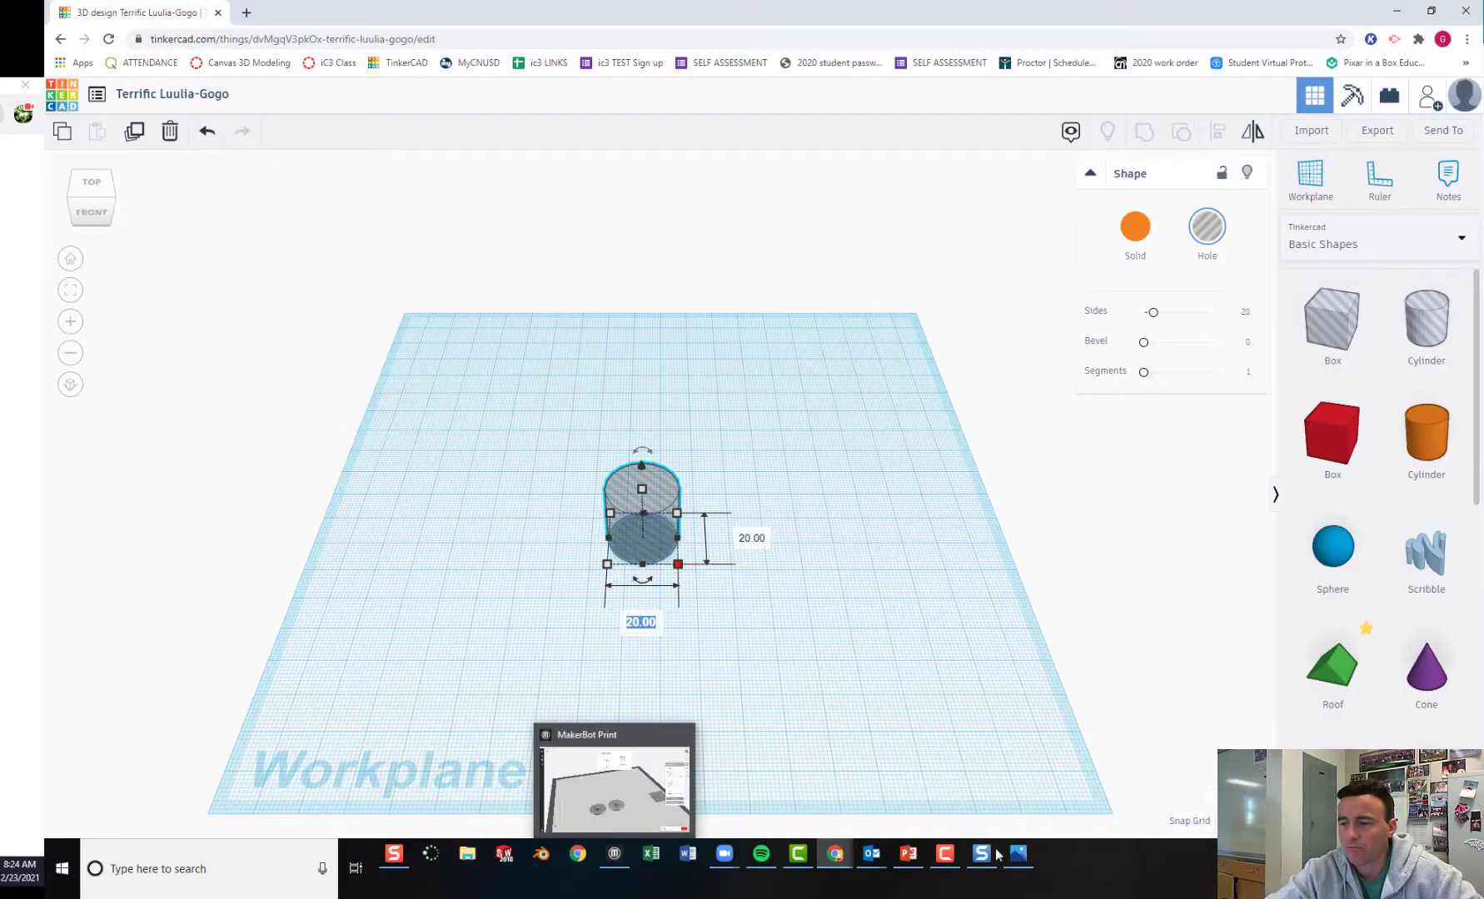
click(1021, 854)
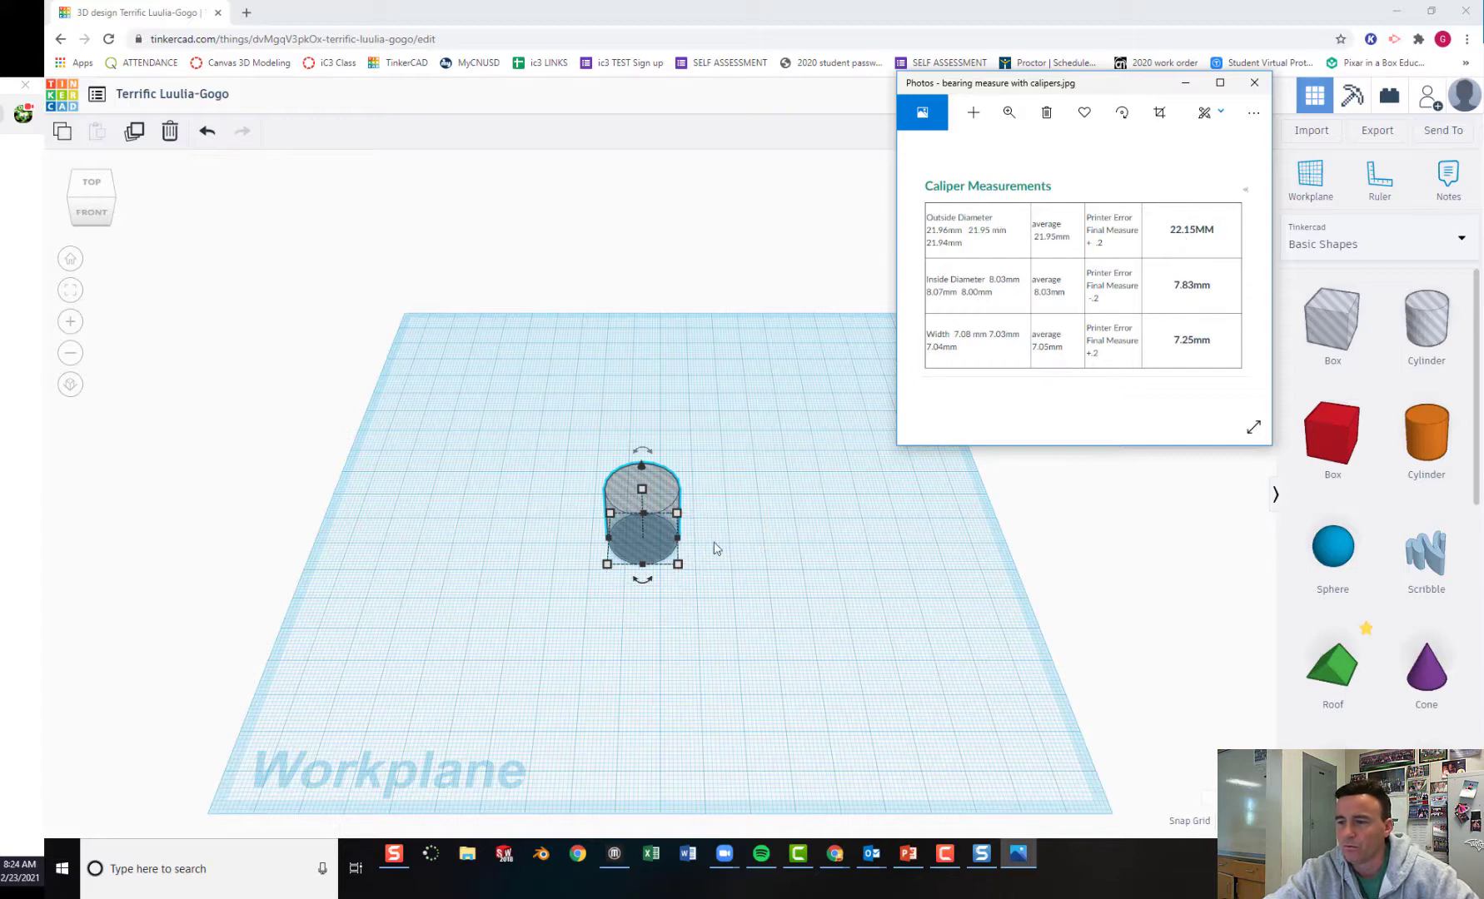
click(679, 565)
click(653, 623)
text(22.15)
key(Return)
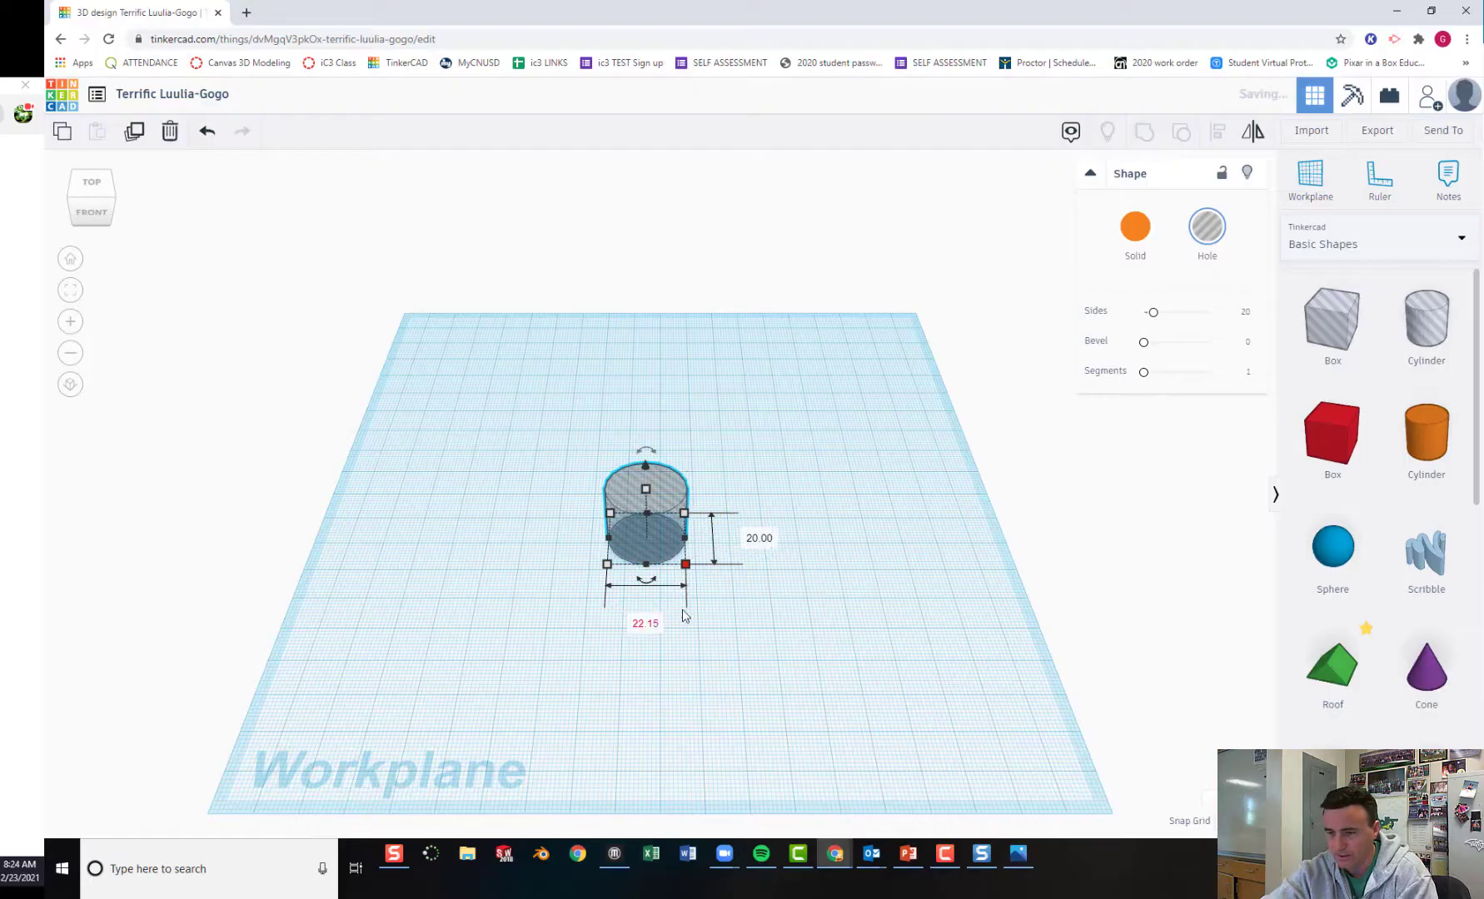
Set the cylinder hole's front-to-back length to 22.15 mm
click(759, 538)
text(22.1)
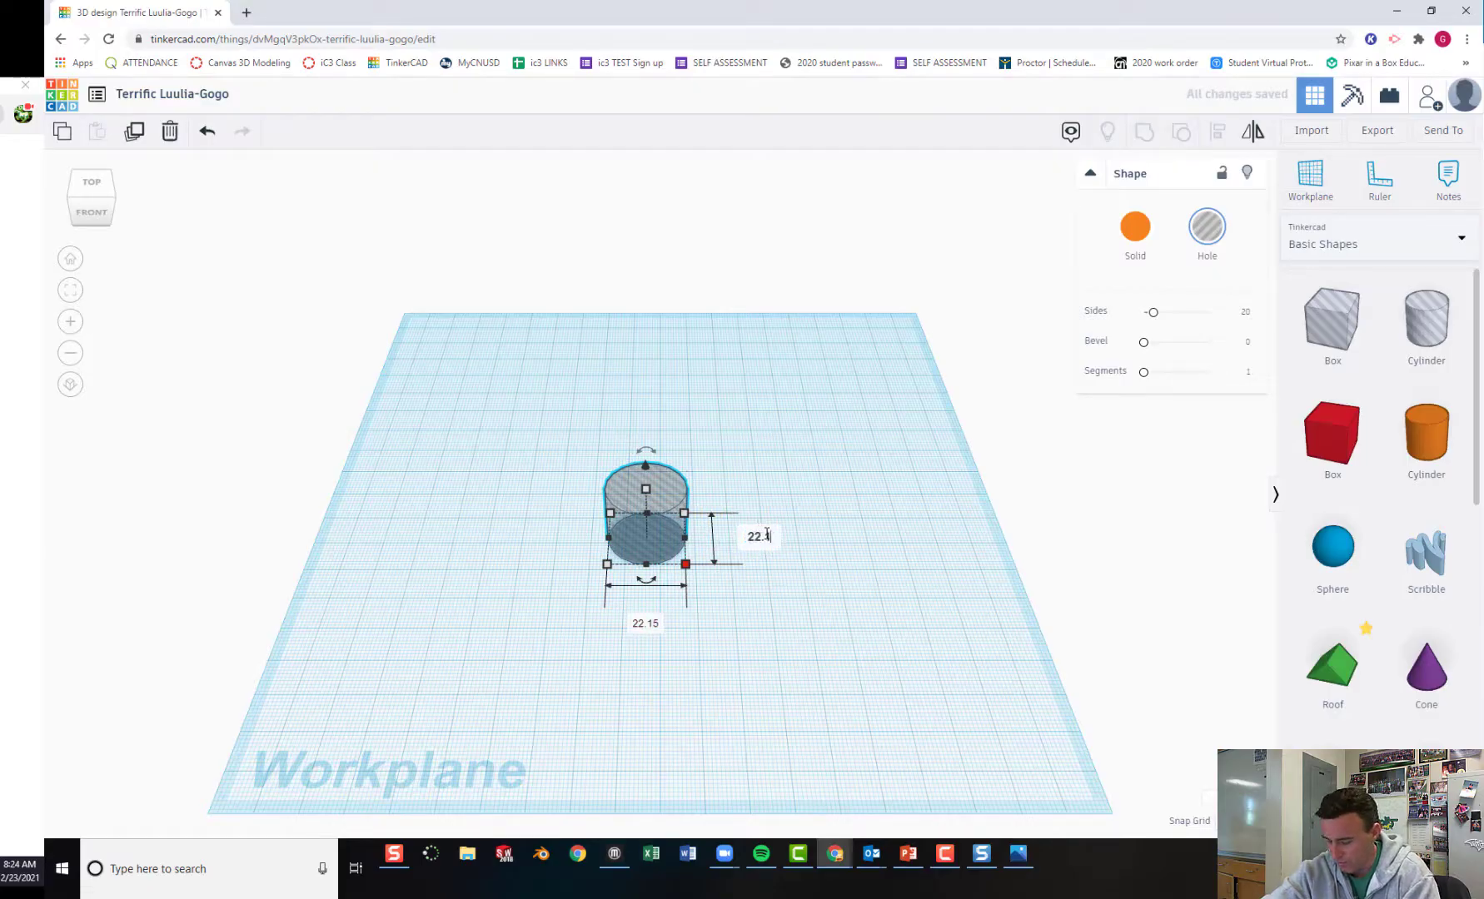
text(5)
key(Return)
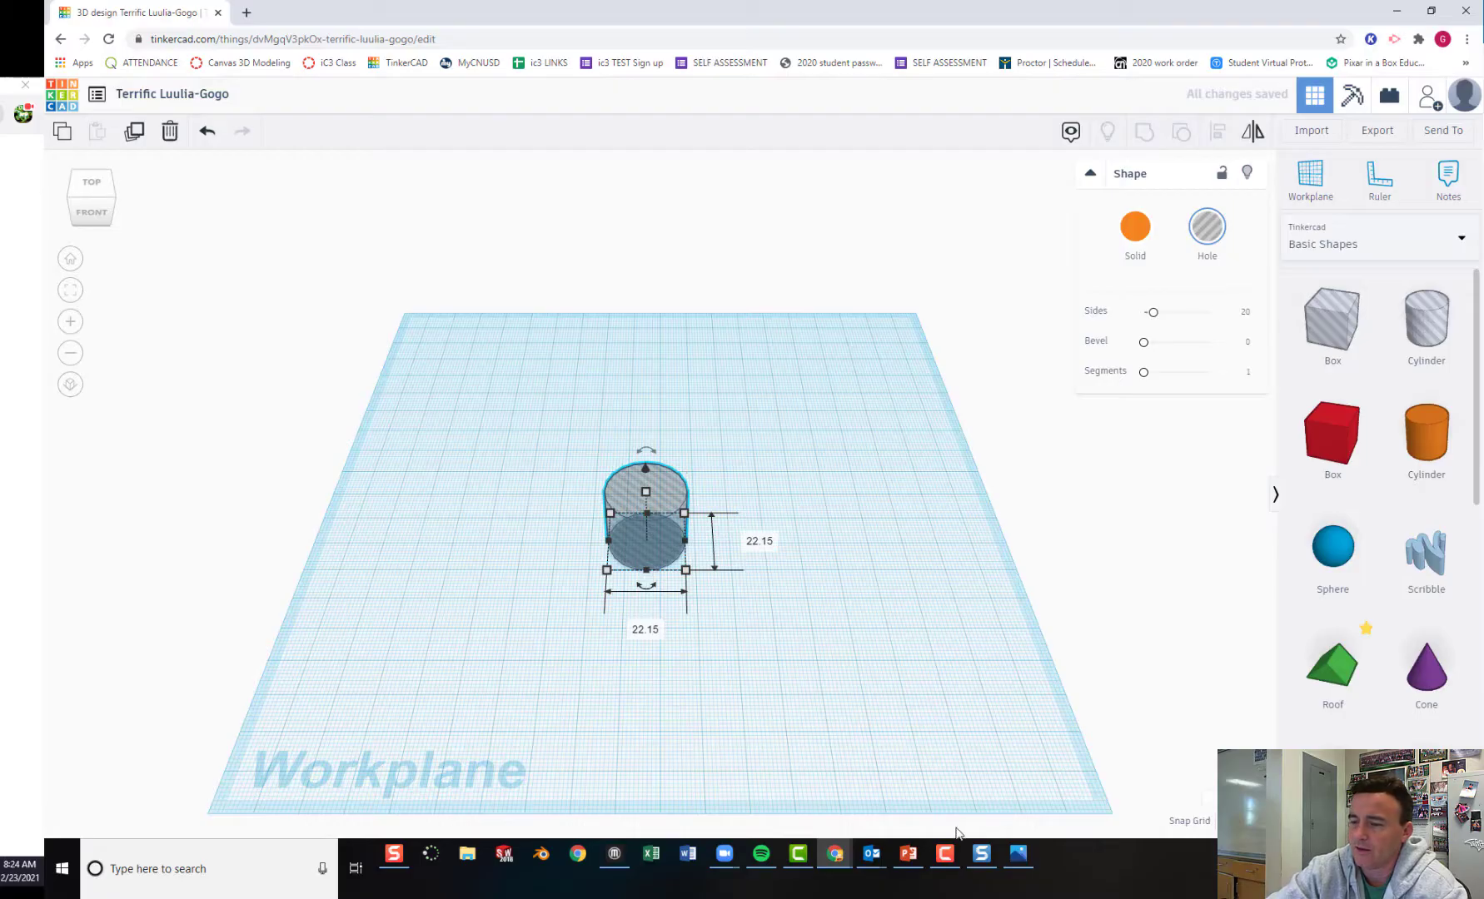
Check the bearing width in the caliper measurements image and set the cylinder hole's height to 7.25 mm
click(1017, 854)
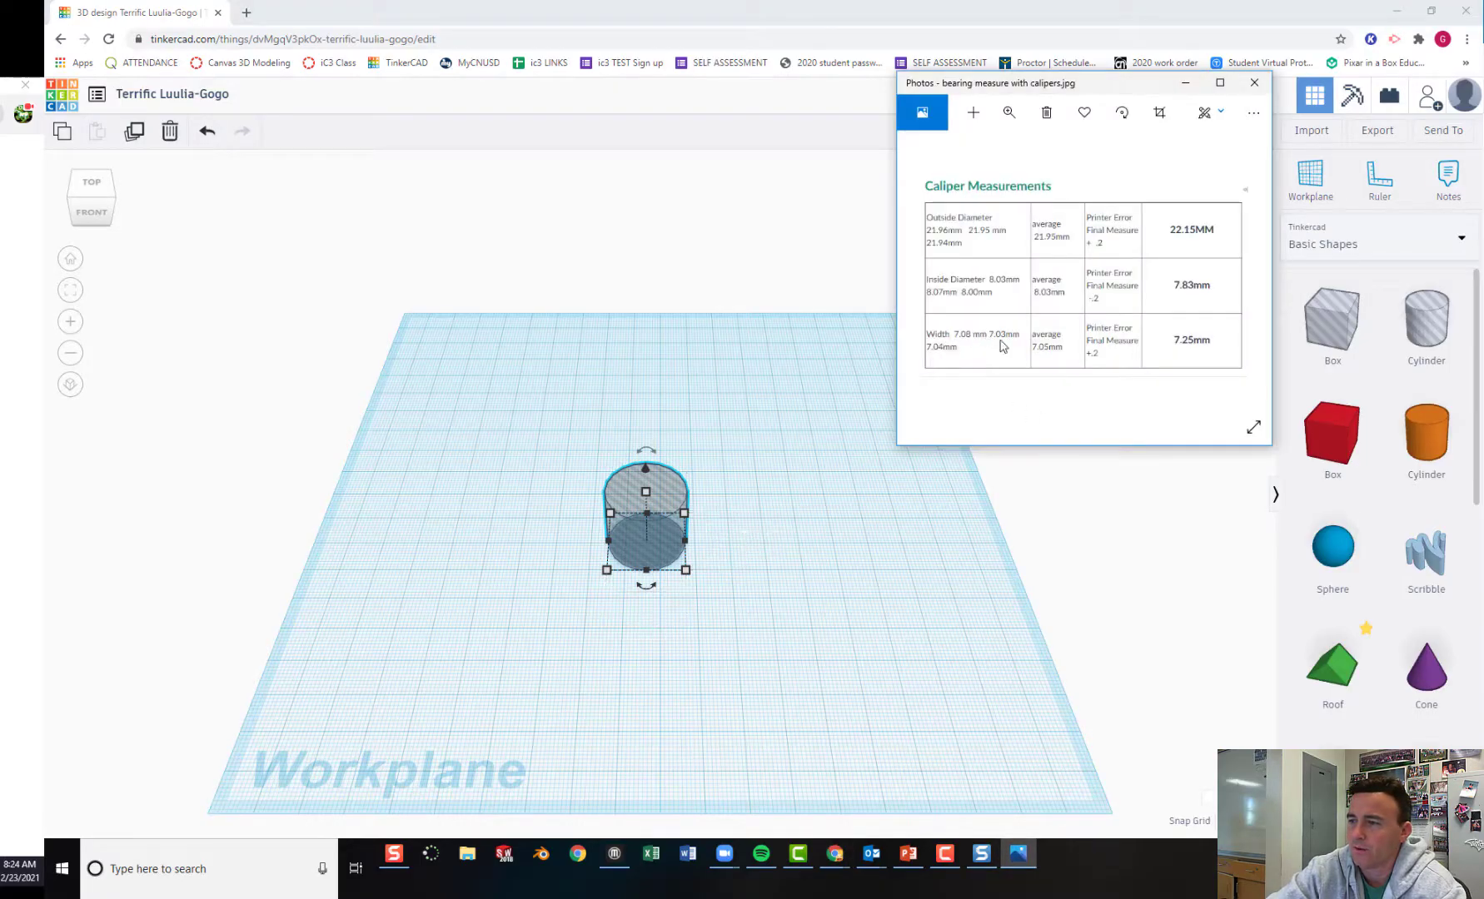
click(647, 493)
click(721, 517)
text(7.25)
key(Return)
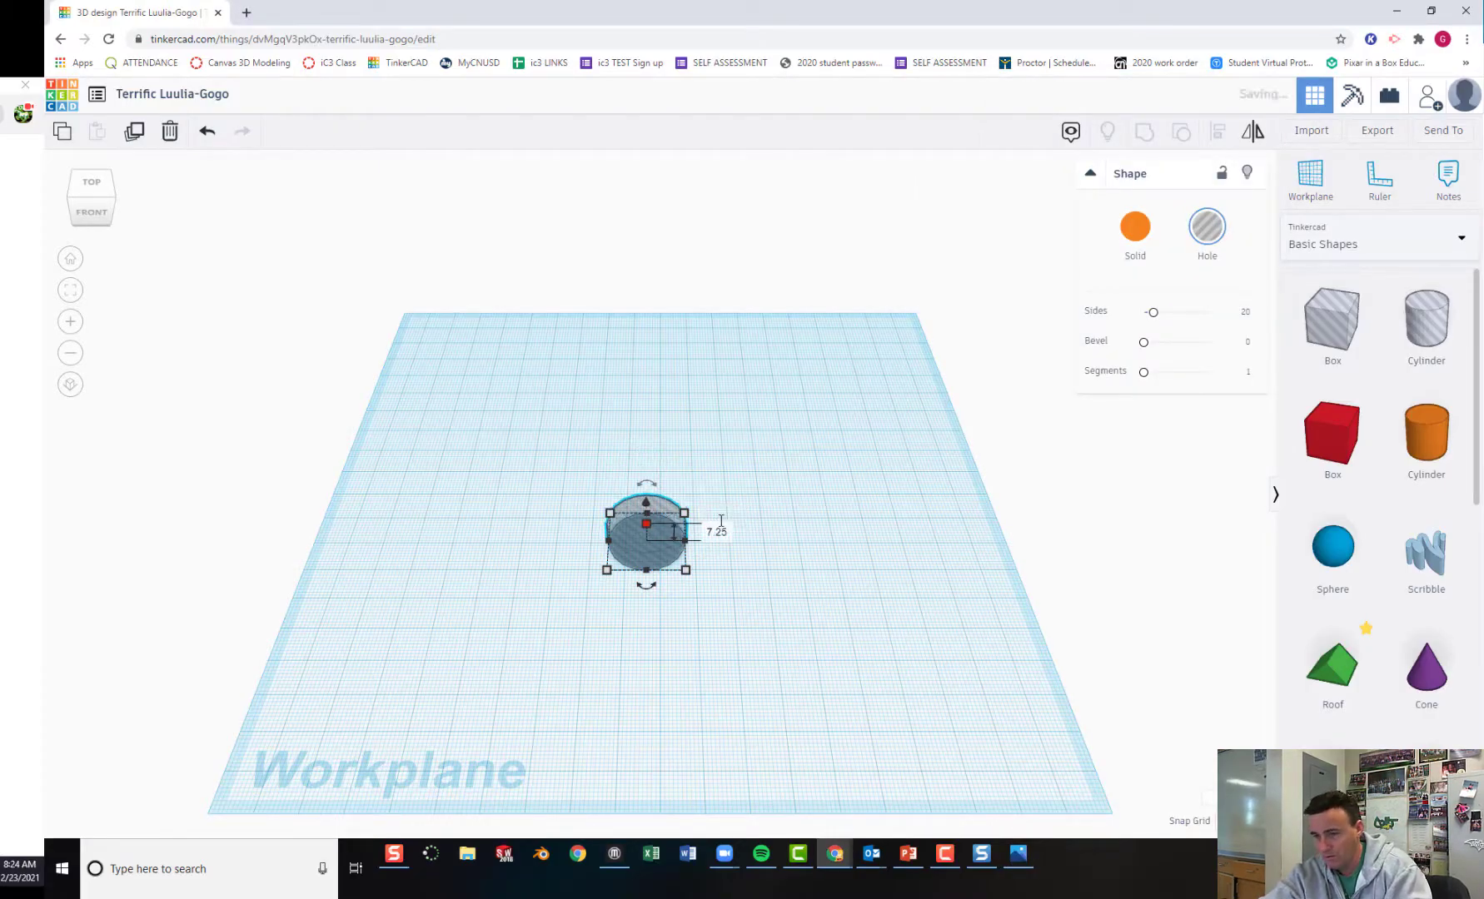
click(779, 568)
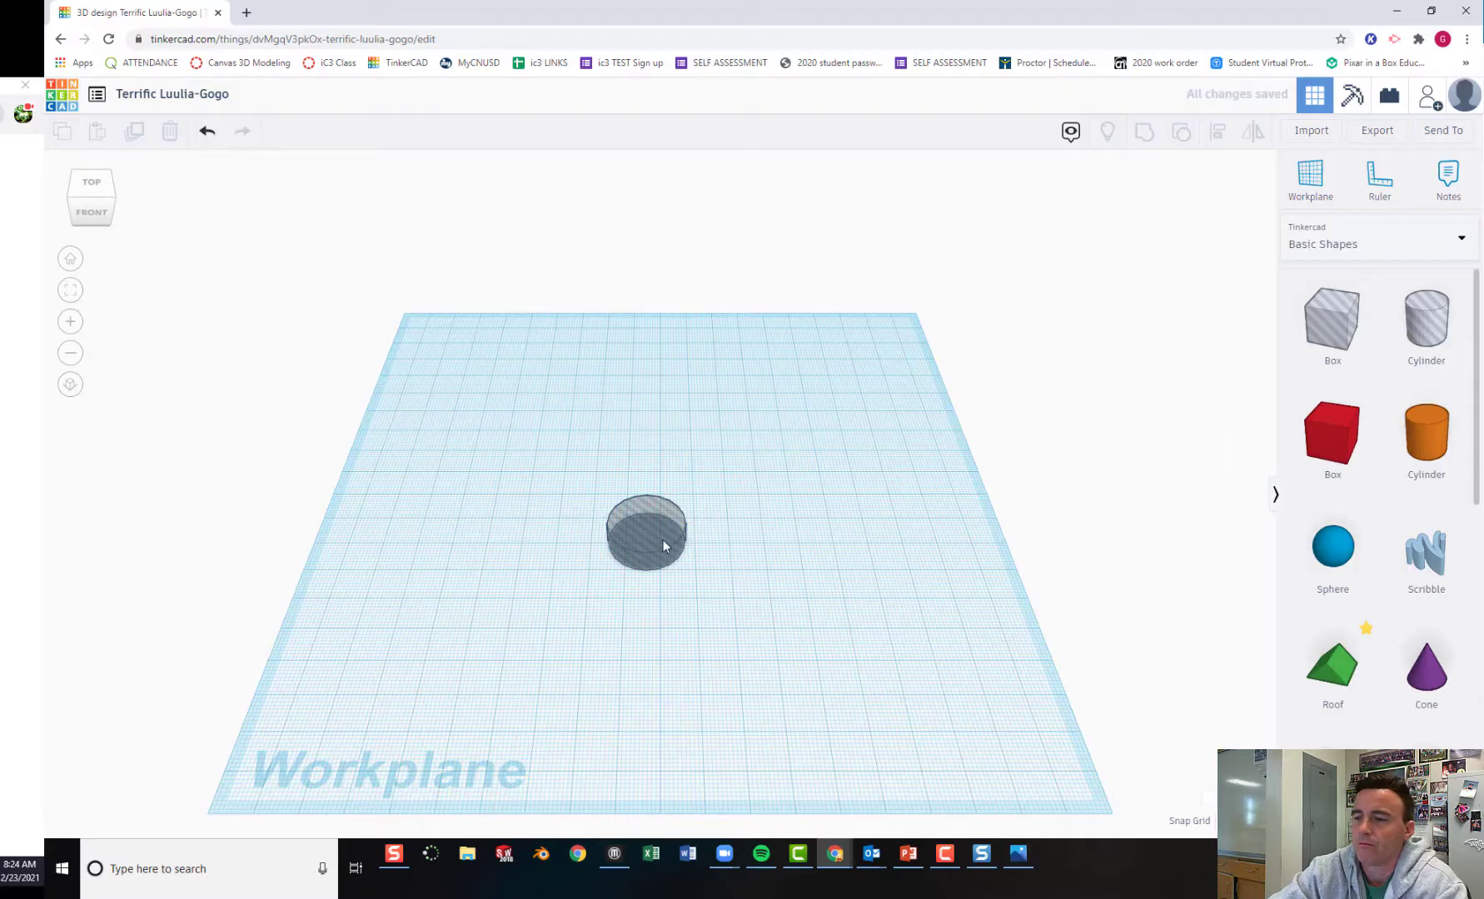
Place a solid cylinder on the workplane just to the right of the cylinder hole
drag(1427, 441, 764, 544)
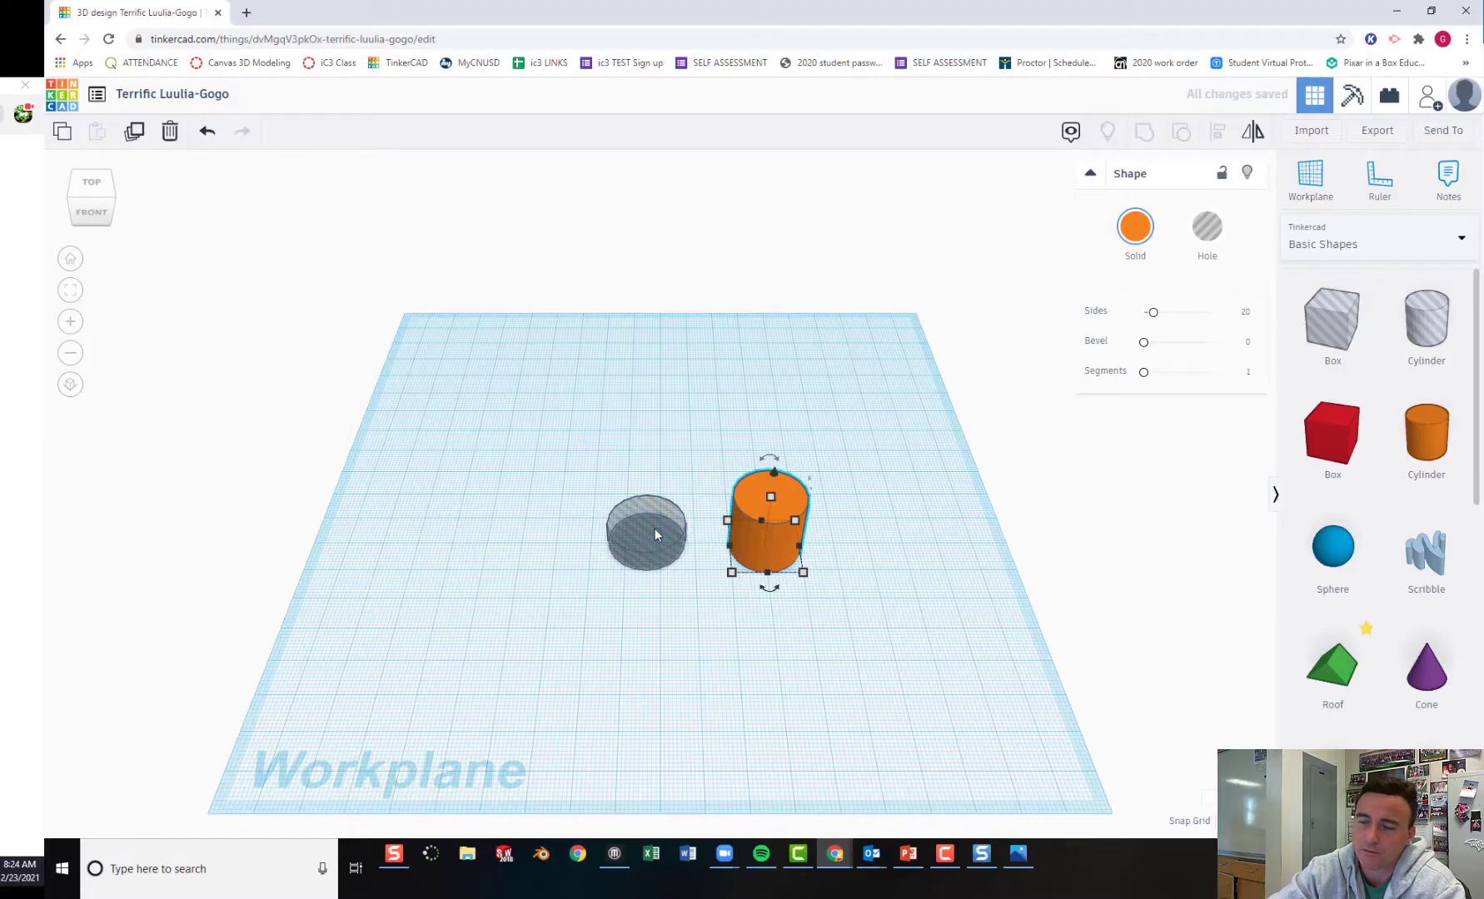
mouse_move(772, 499)
click(837, 523)
key(Return)
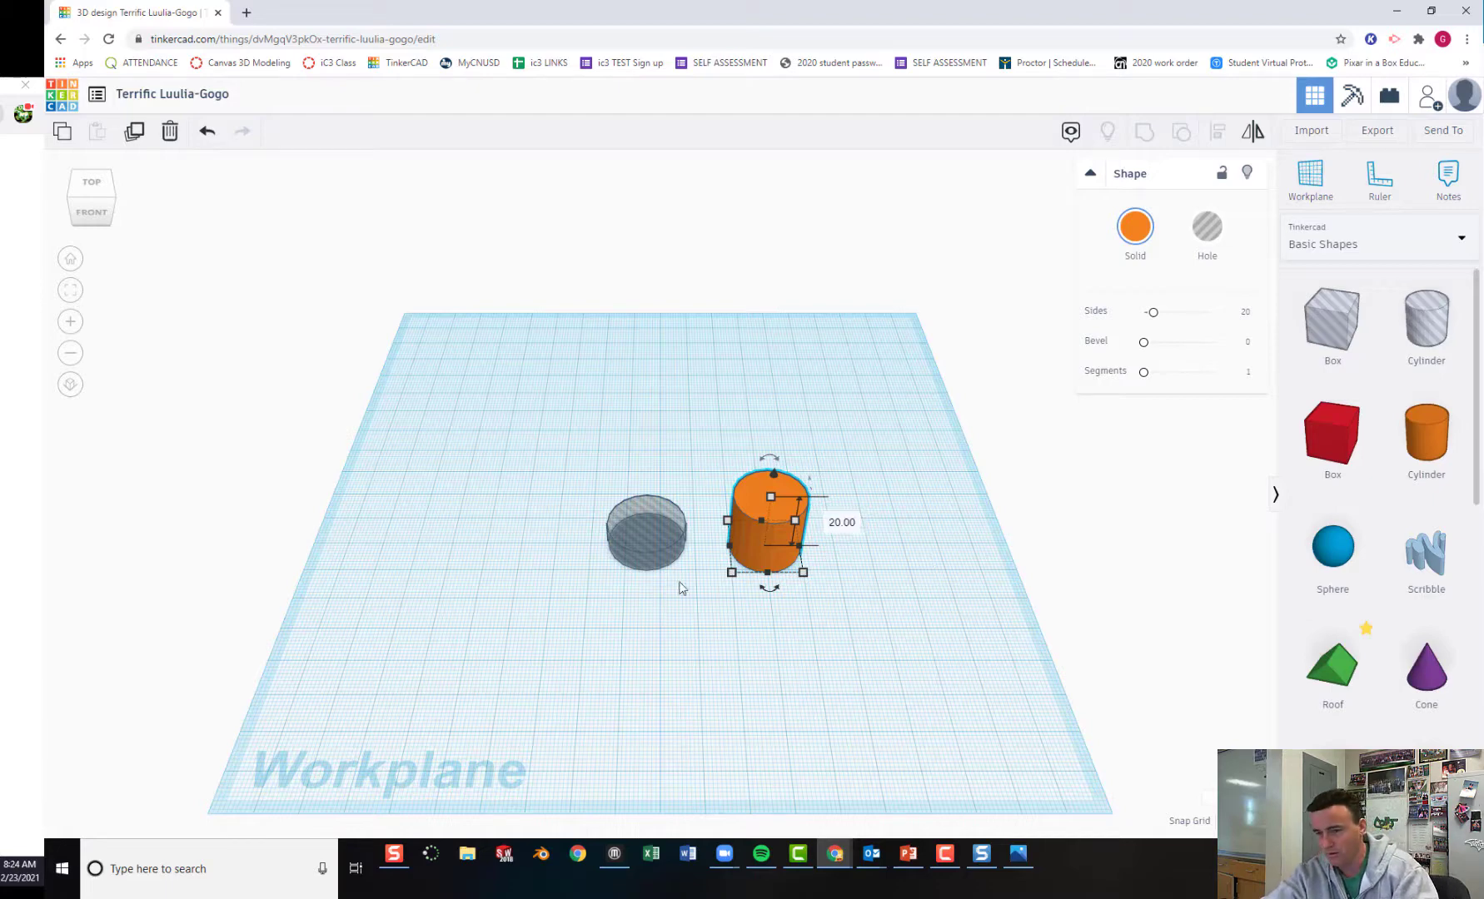
click(646, 537)
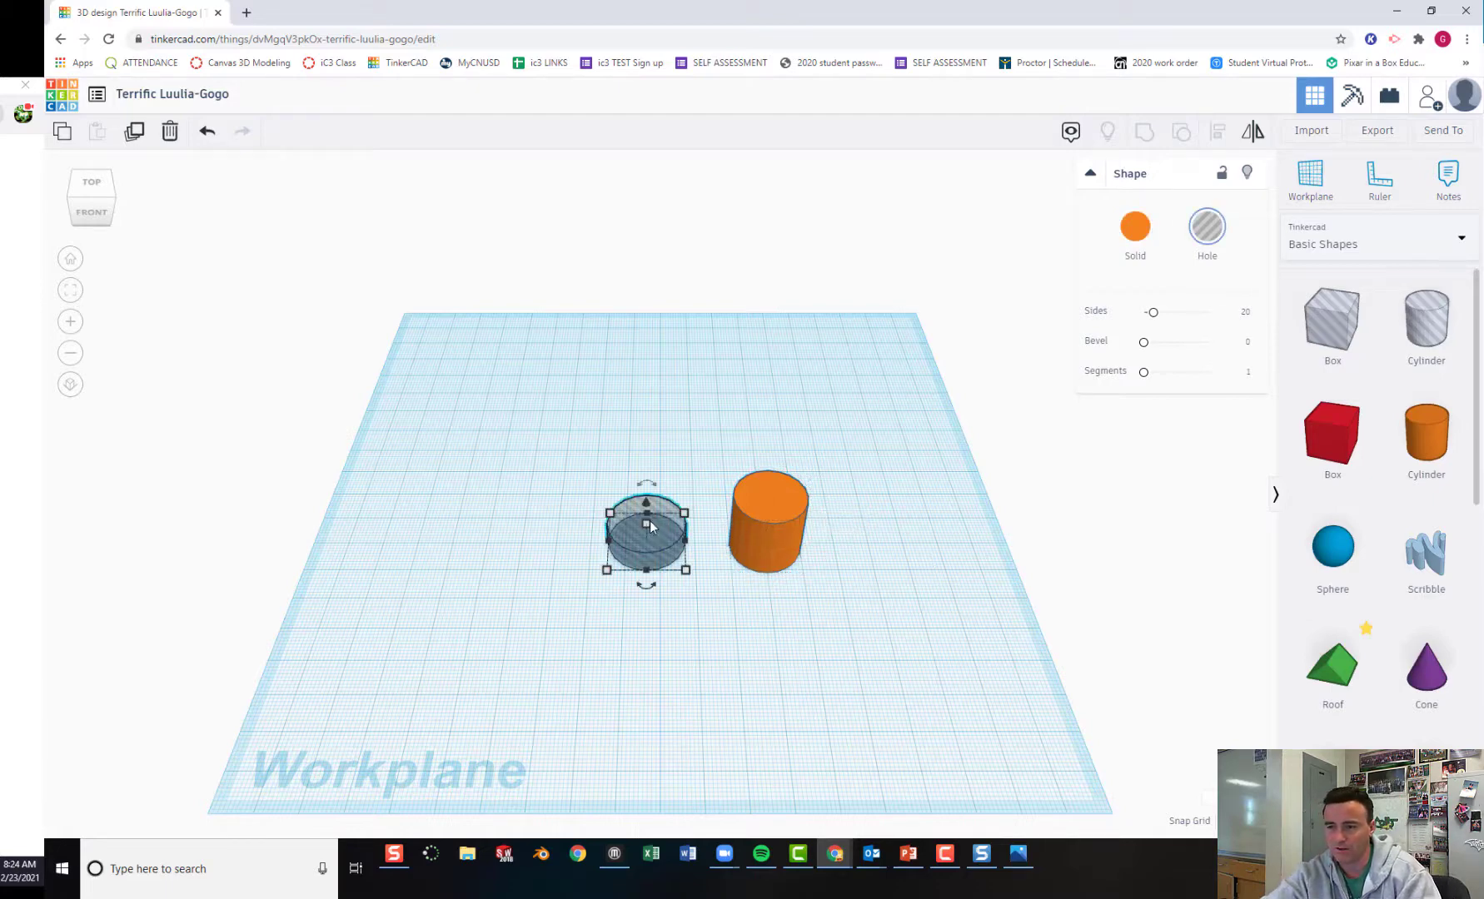
click(772, 510)
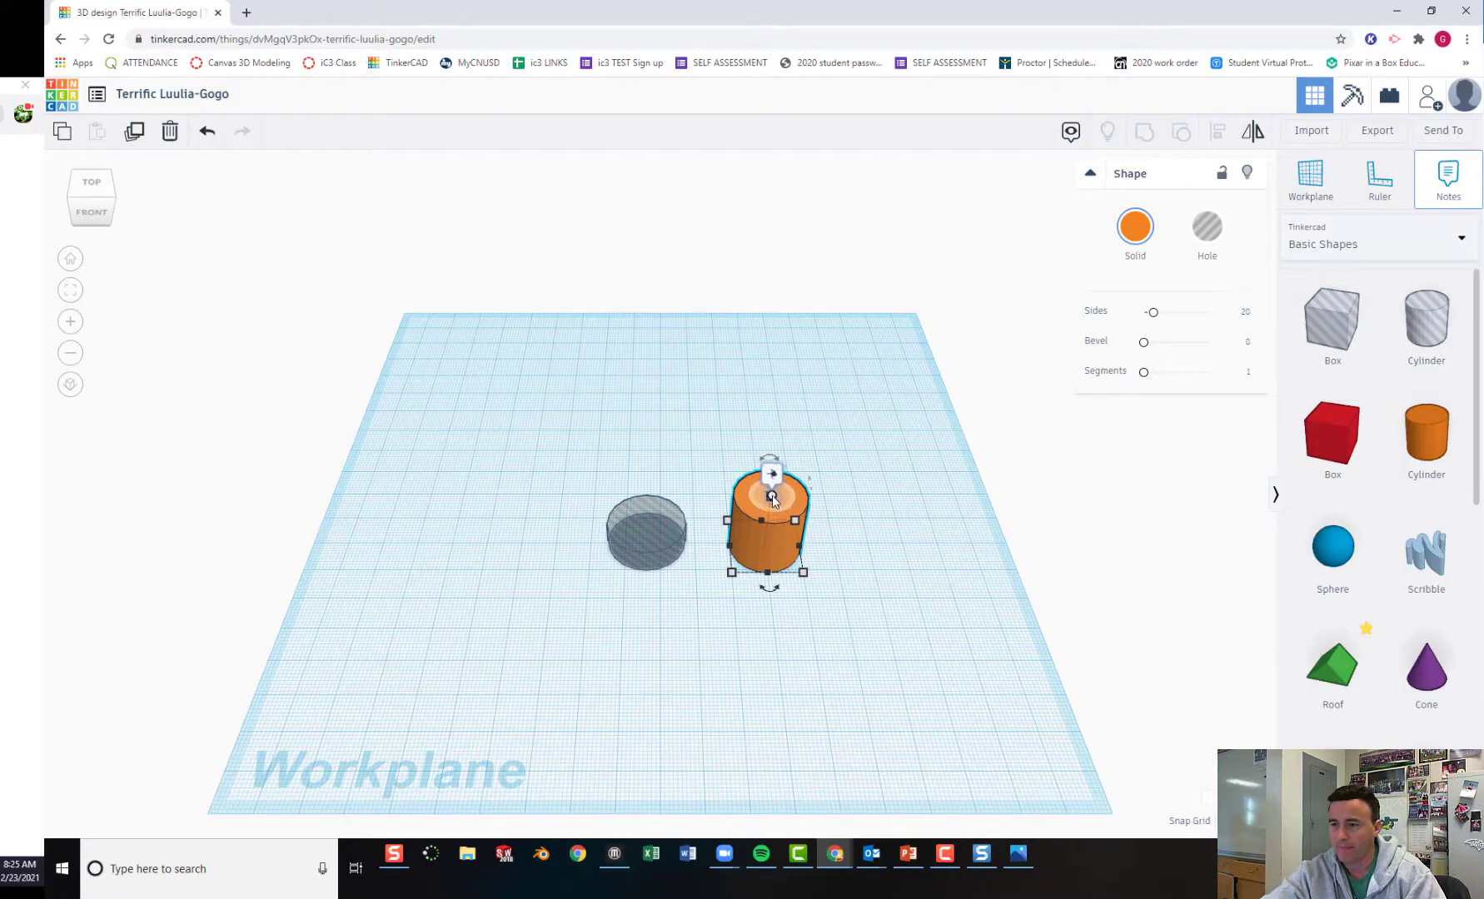
click(772, 497)
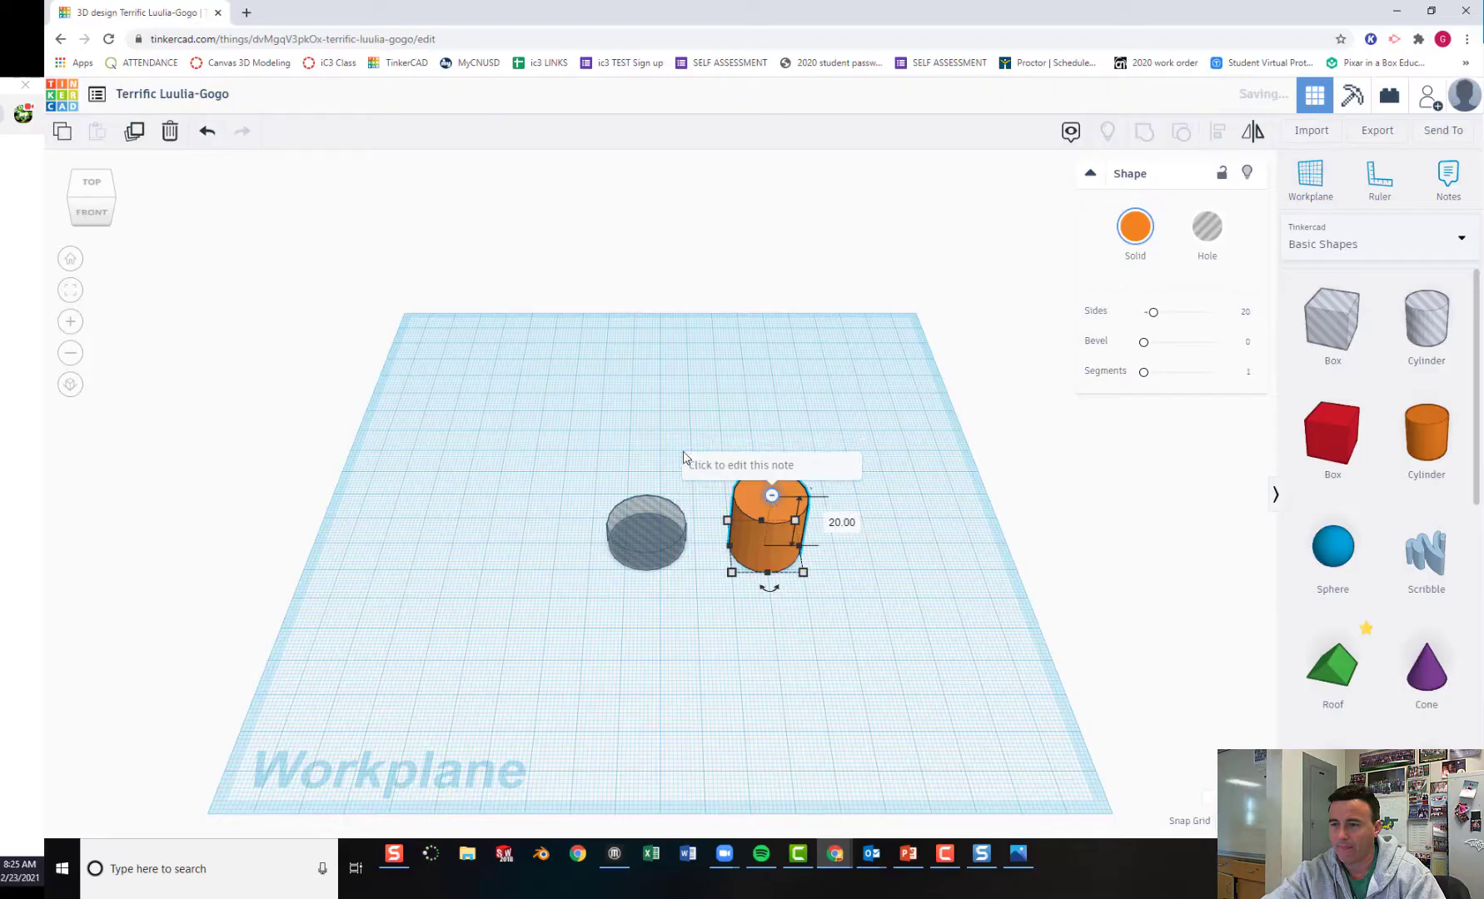
key(Escape)
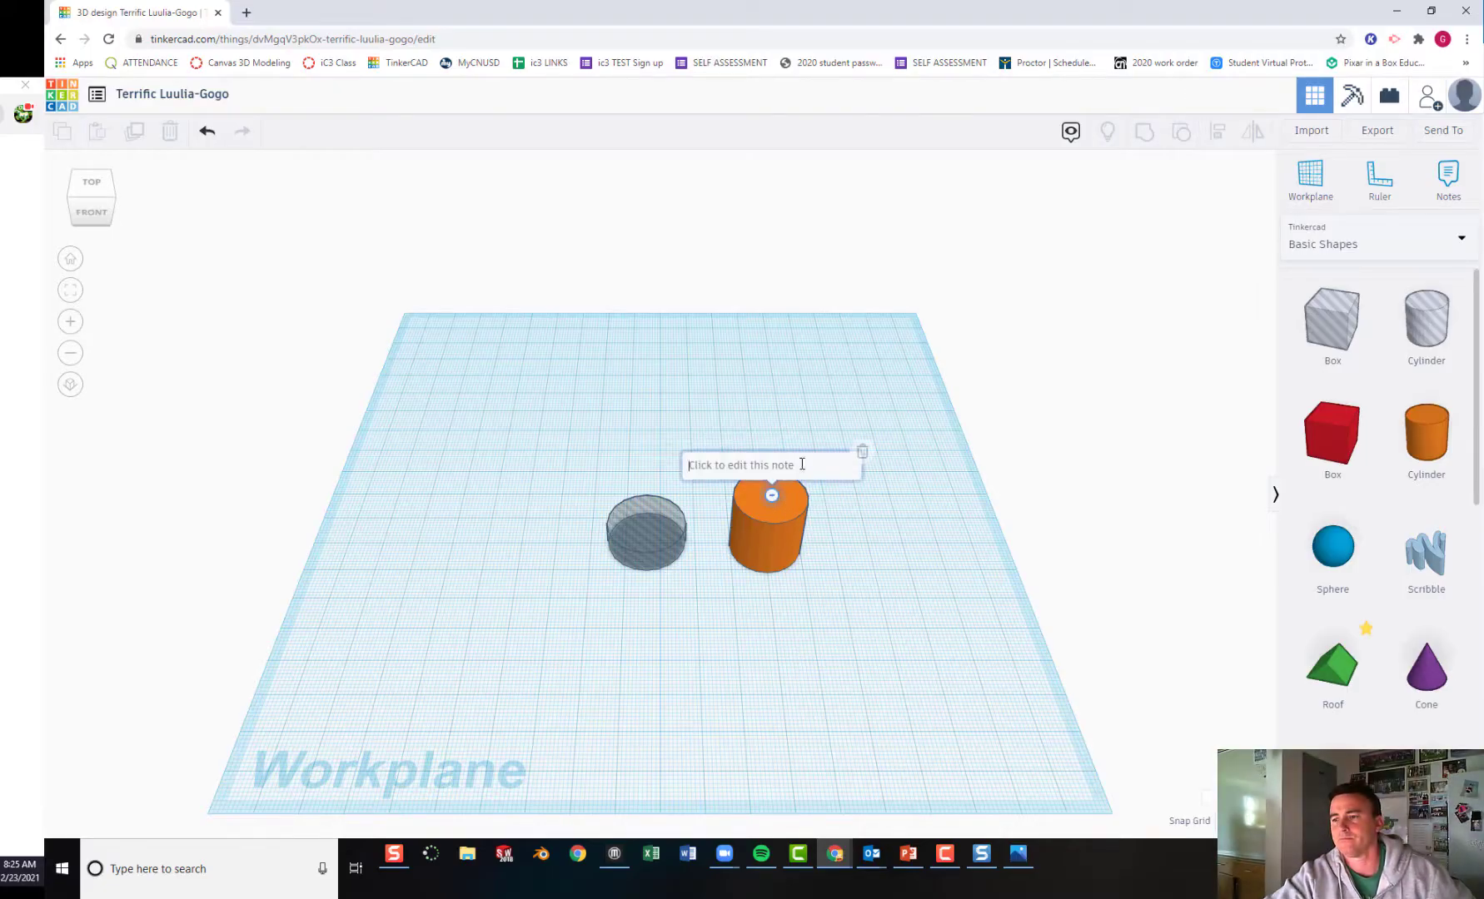
click(862, 456)
Set the solid cylinder's height to 7.25 mm
click(795, 511)
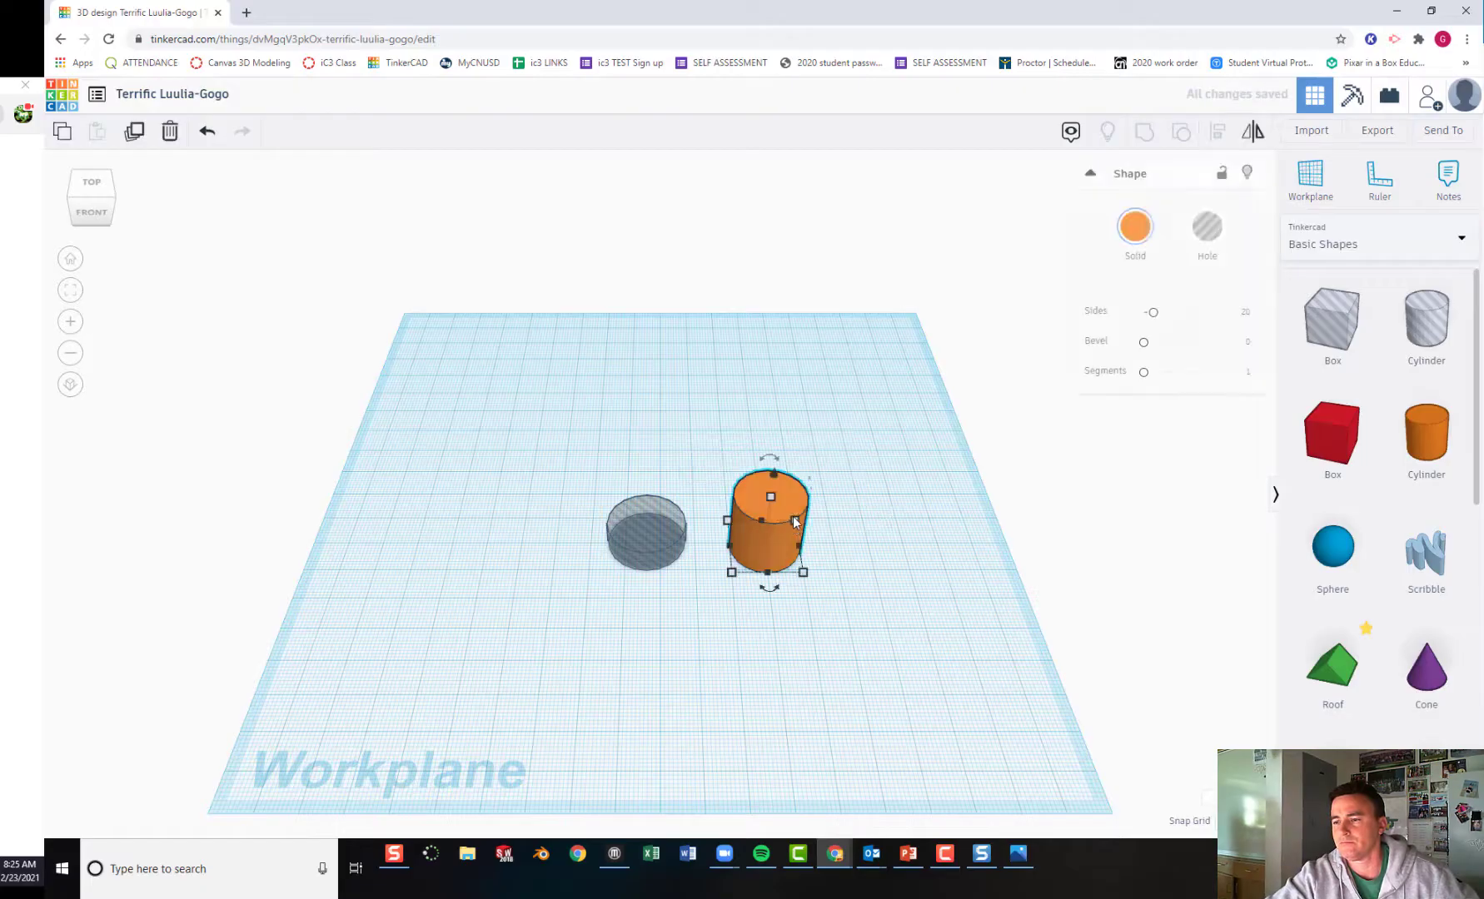
mouse_move(772, 499)
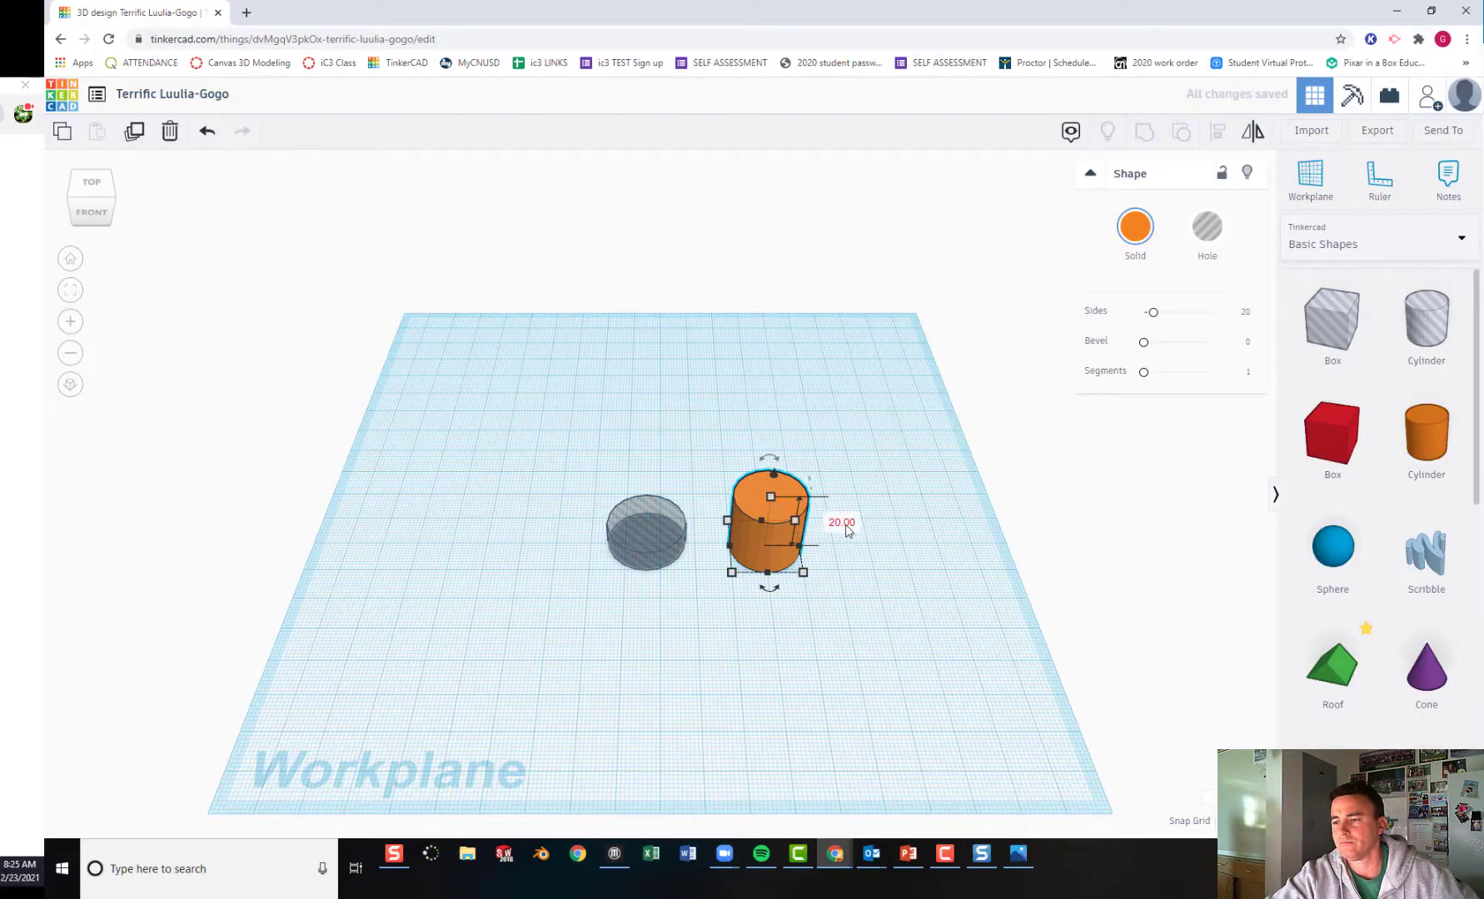
click(842, 522)
text(7.25)
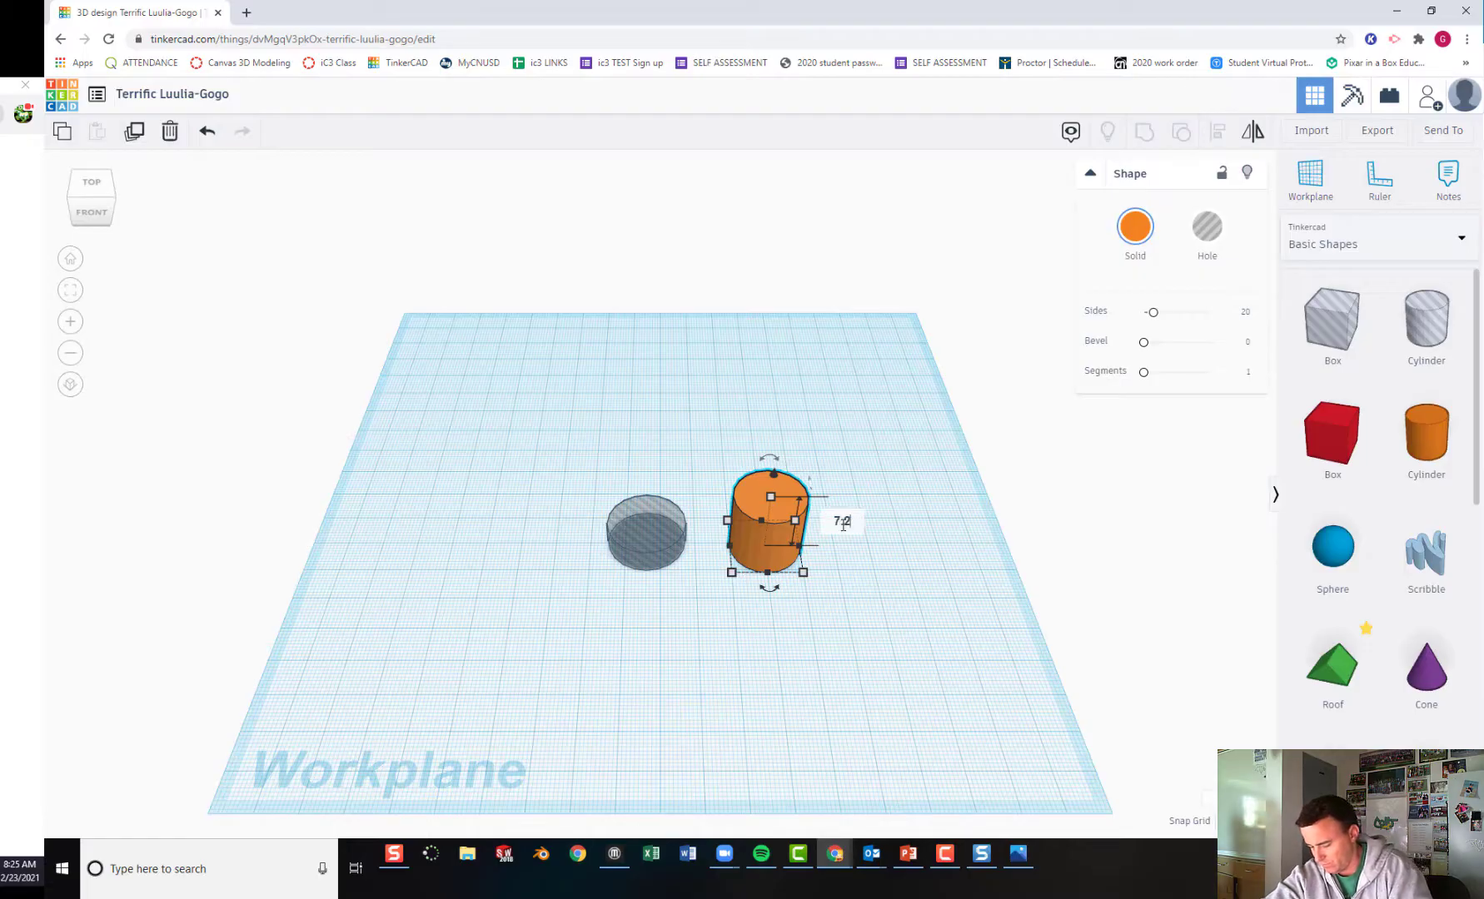
key(Return)
Set the solid cylinder's width and length to 25.15 mm, 3 mm larger than the cylinder hole
mouse_move(801, 573)
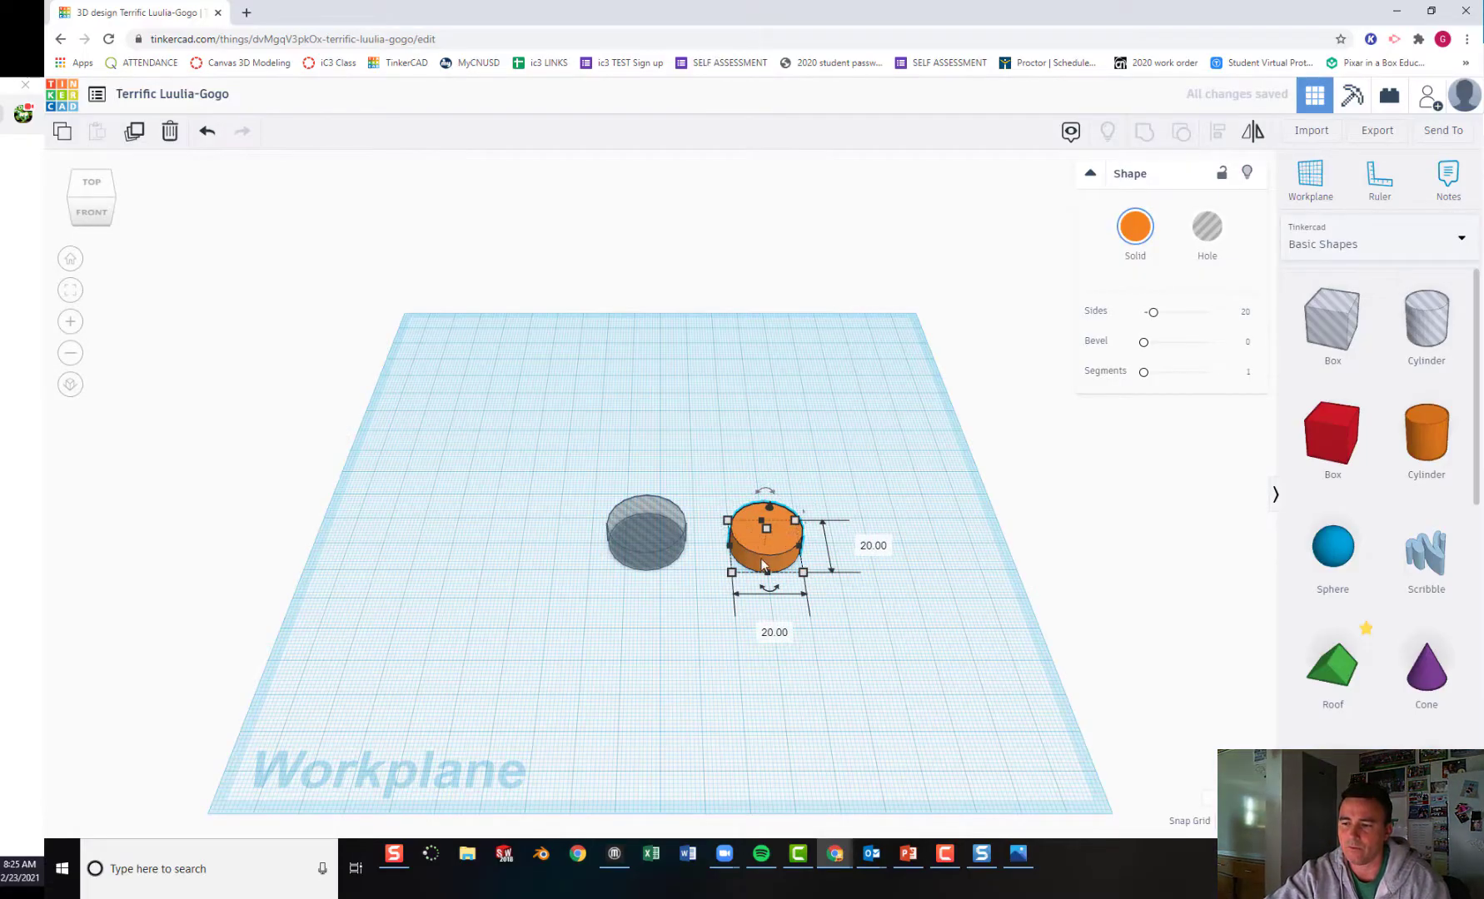
click(639, 547)
mouse_move(686, 571)
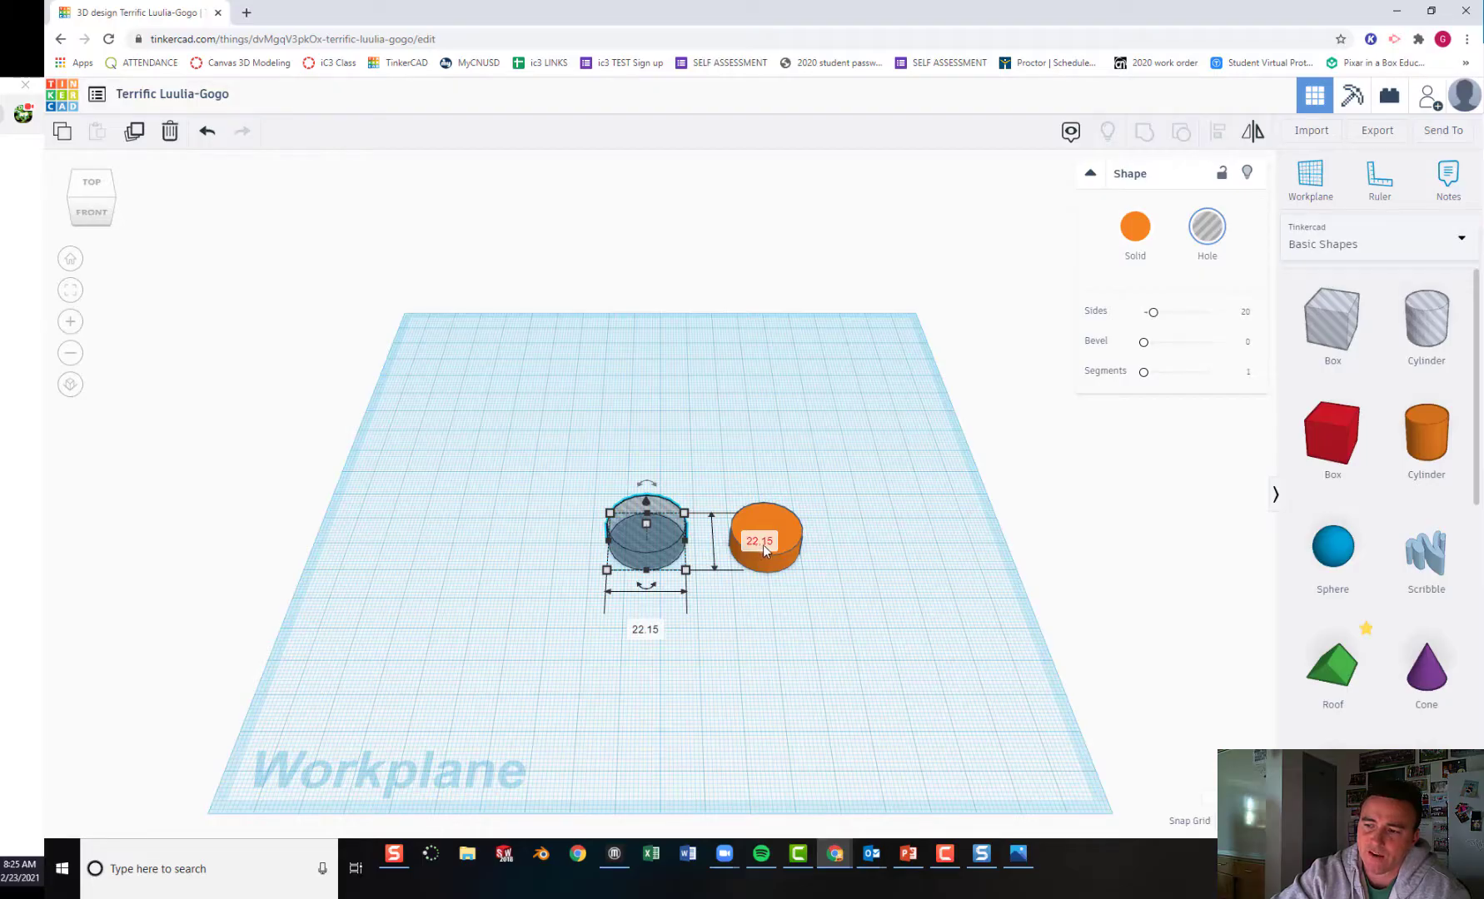
click(795, 537)
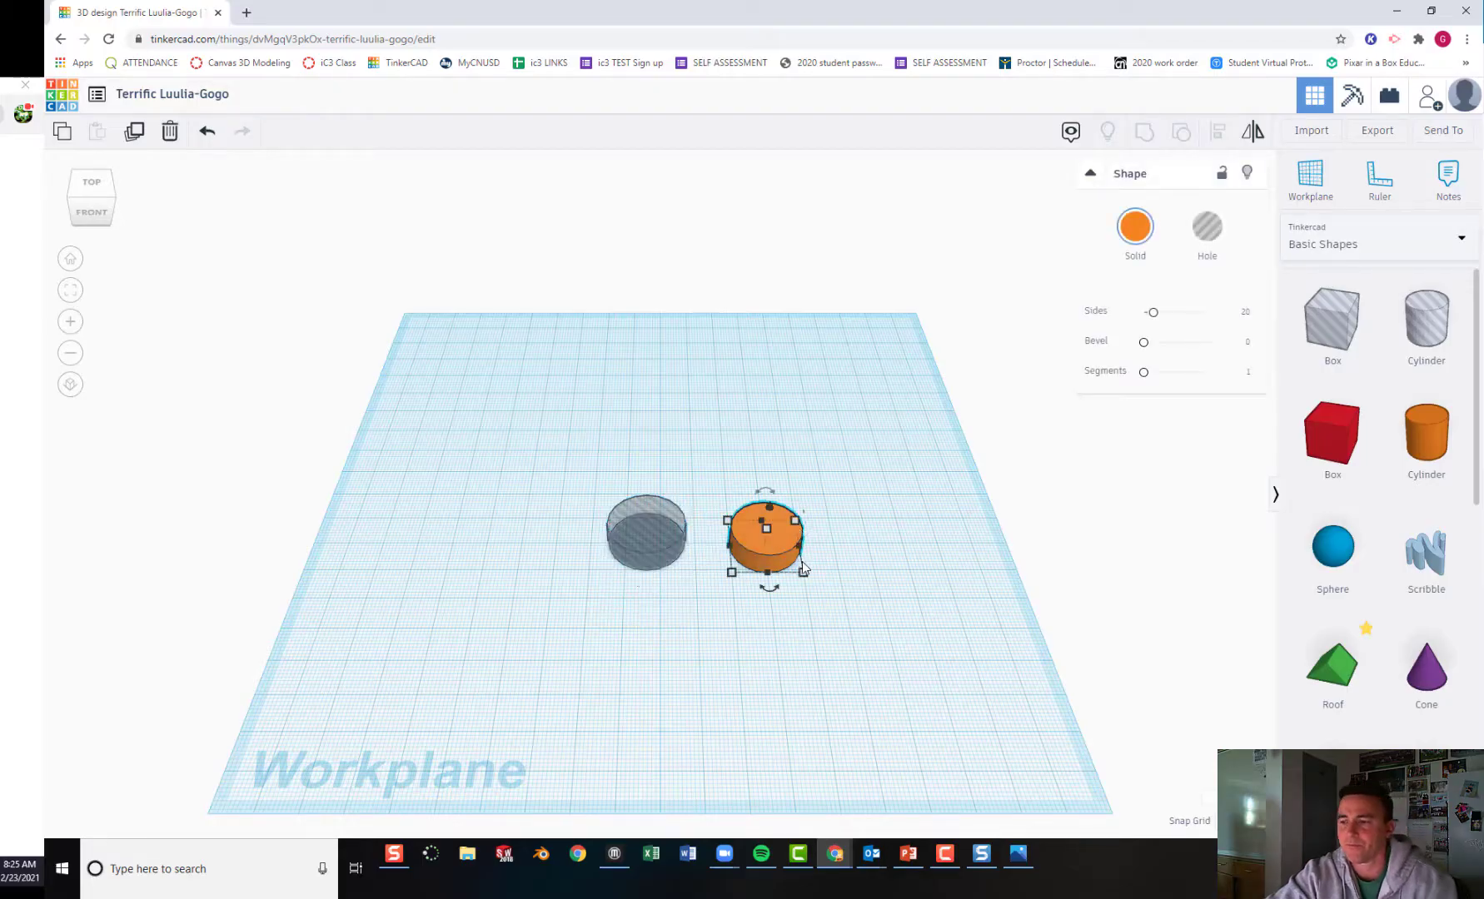
click(776, 631)
text(25.15)
key(Return)
click(887, 546)
text(25.15)
key(Return)
click(913, 641)
Align the centres of both cylinders in width and depth, and group them to cut out a ring
drag(493, 439, 891, 625)
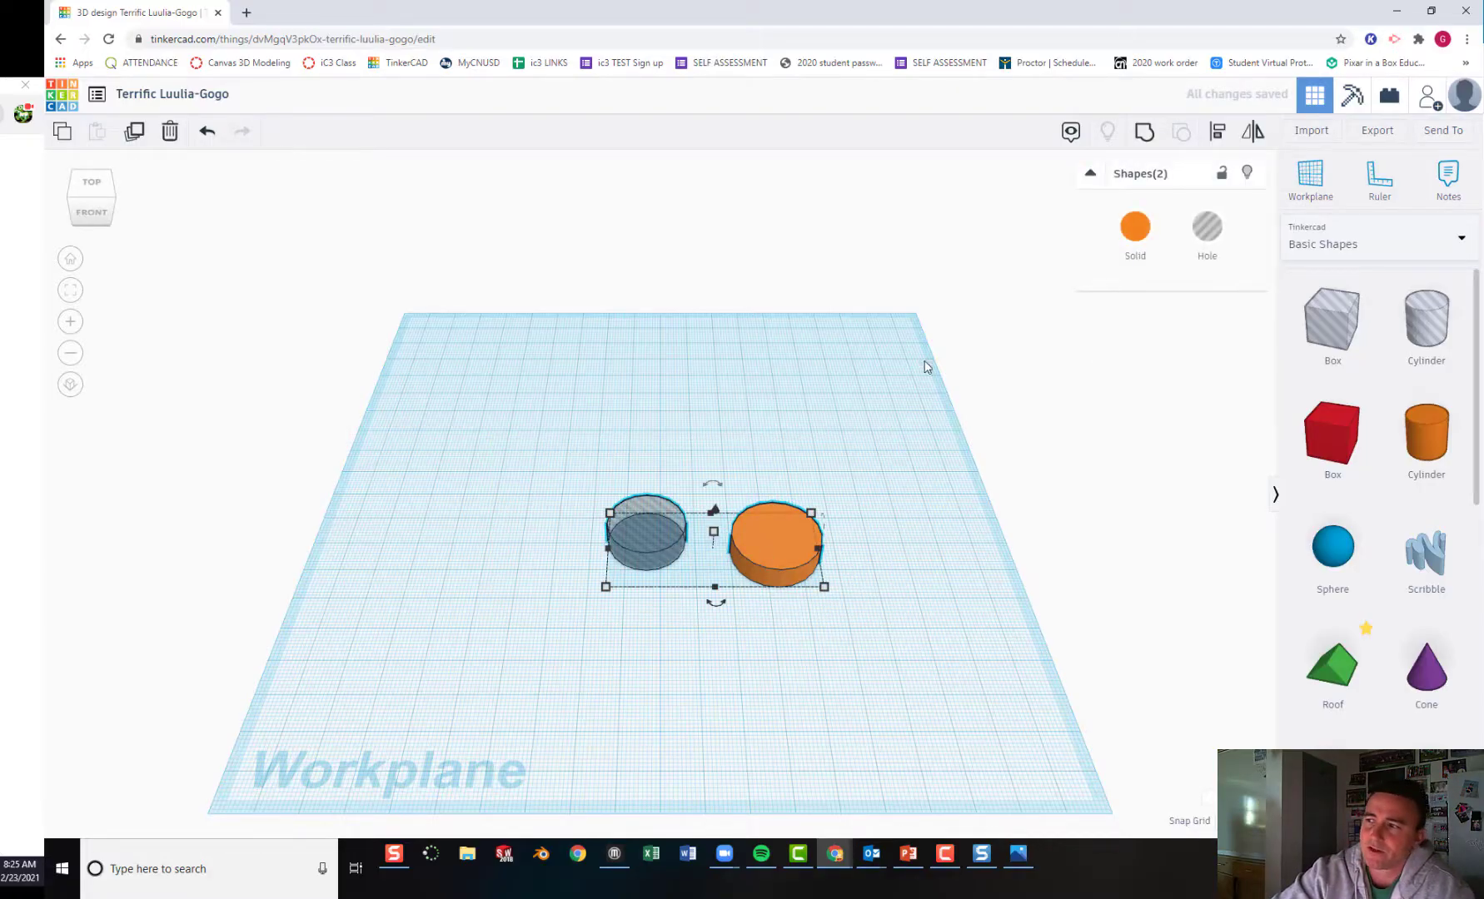
click(1216, 134)
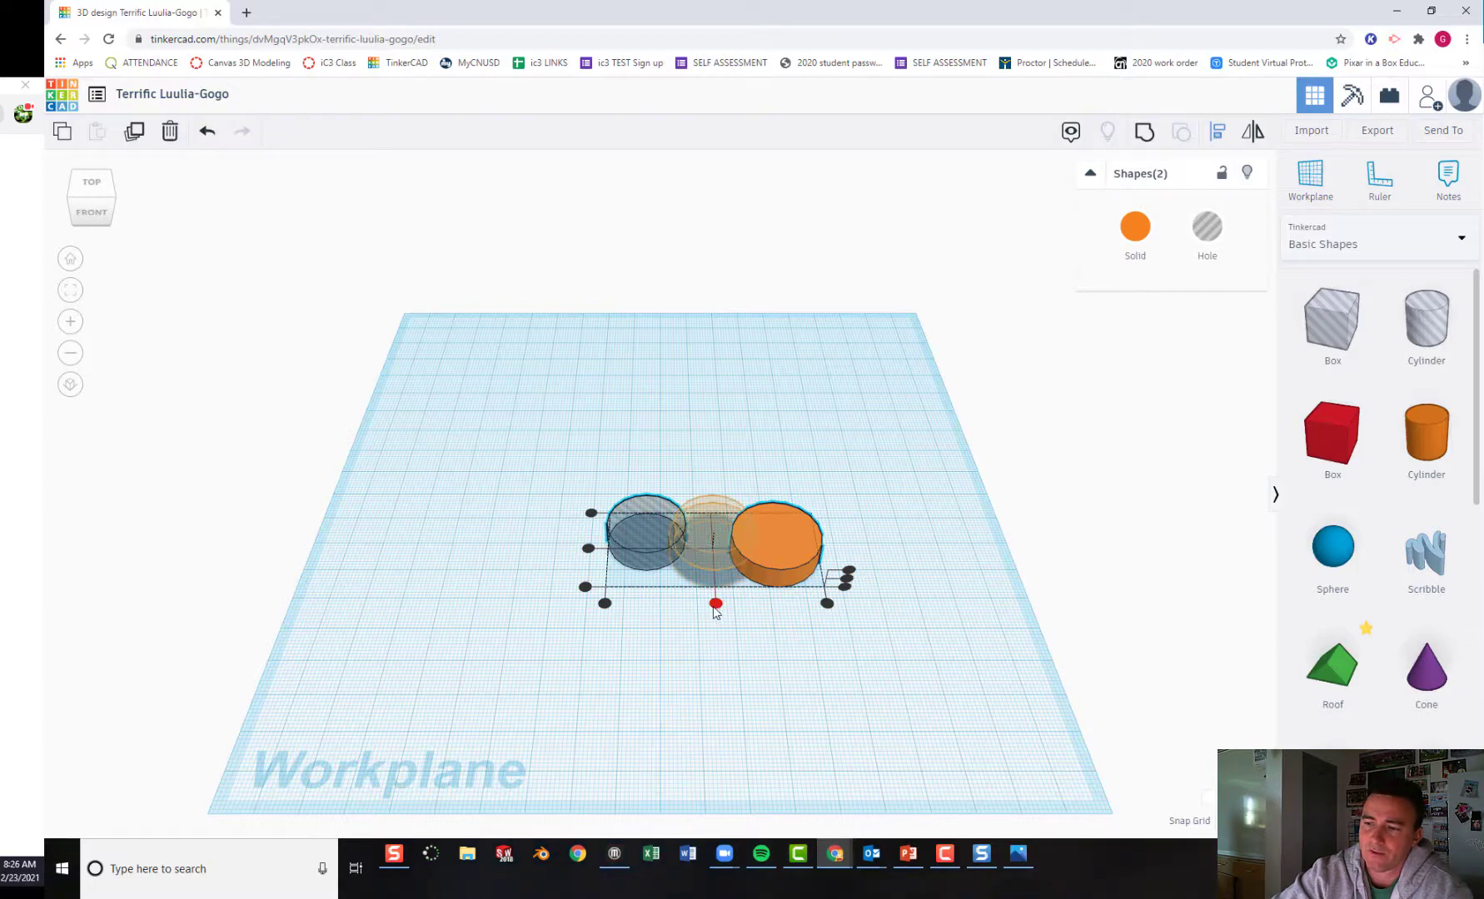
click(715, 603)
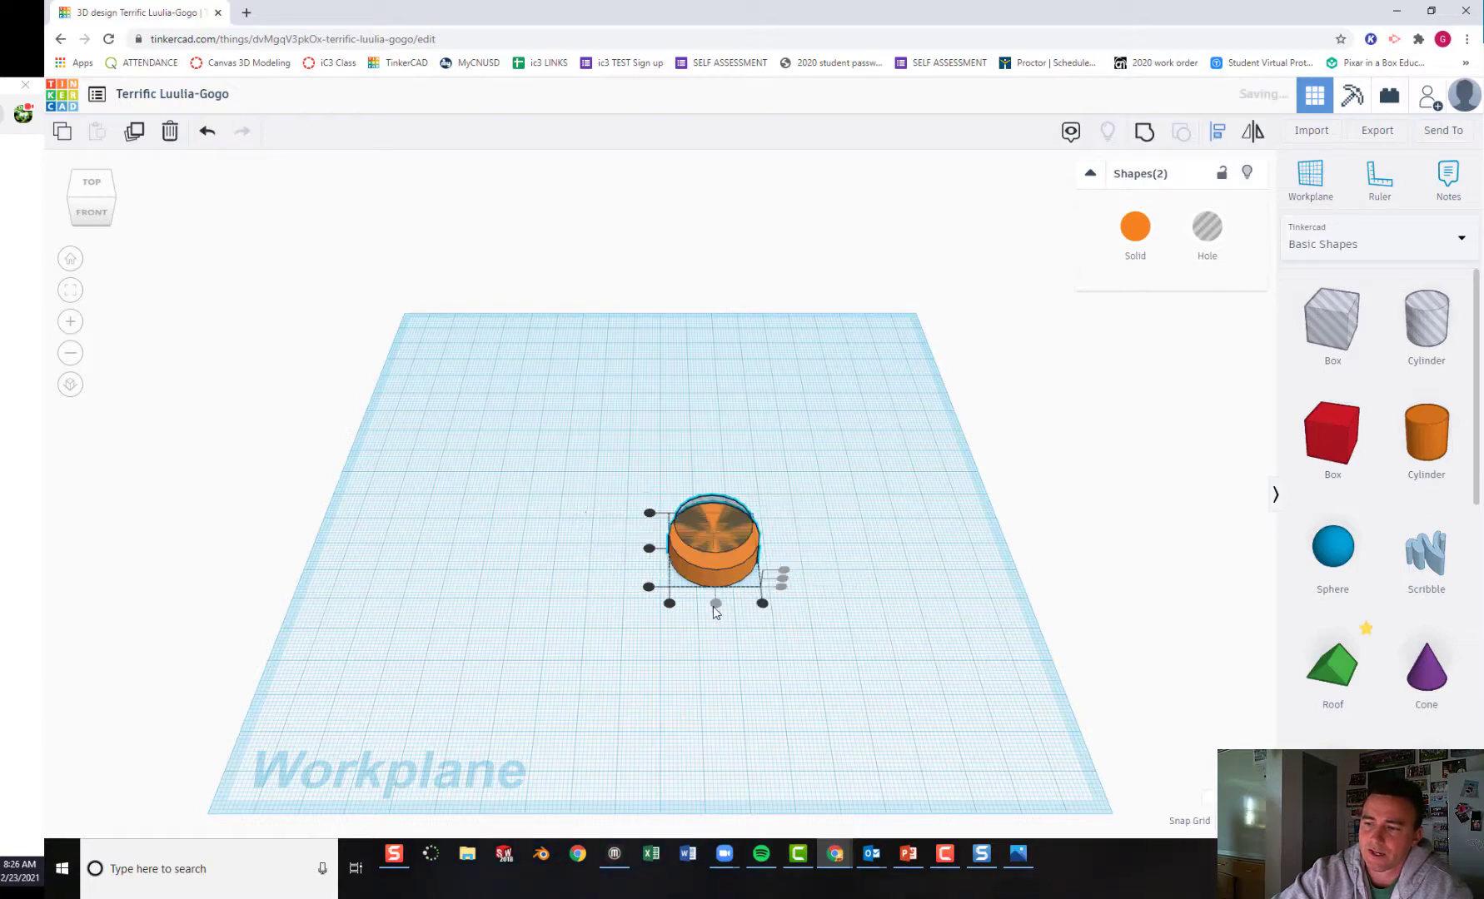
click(649, 550)
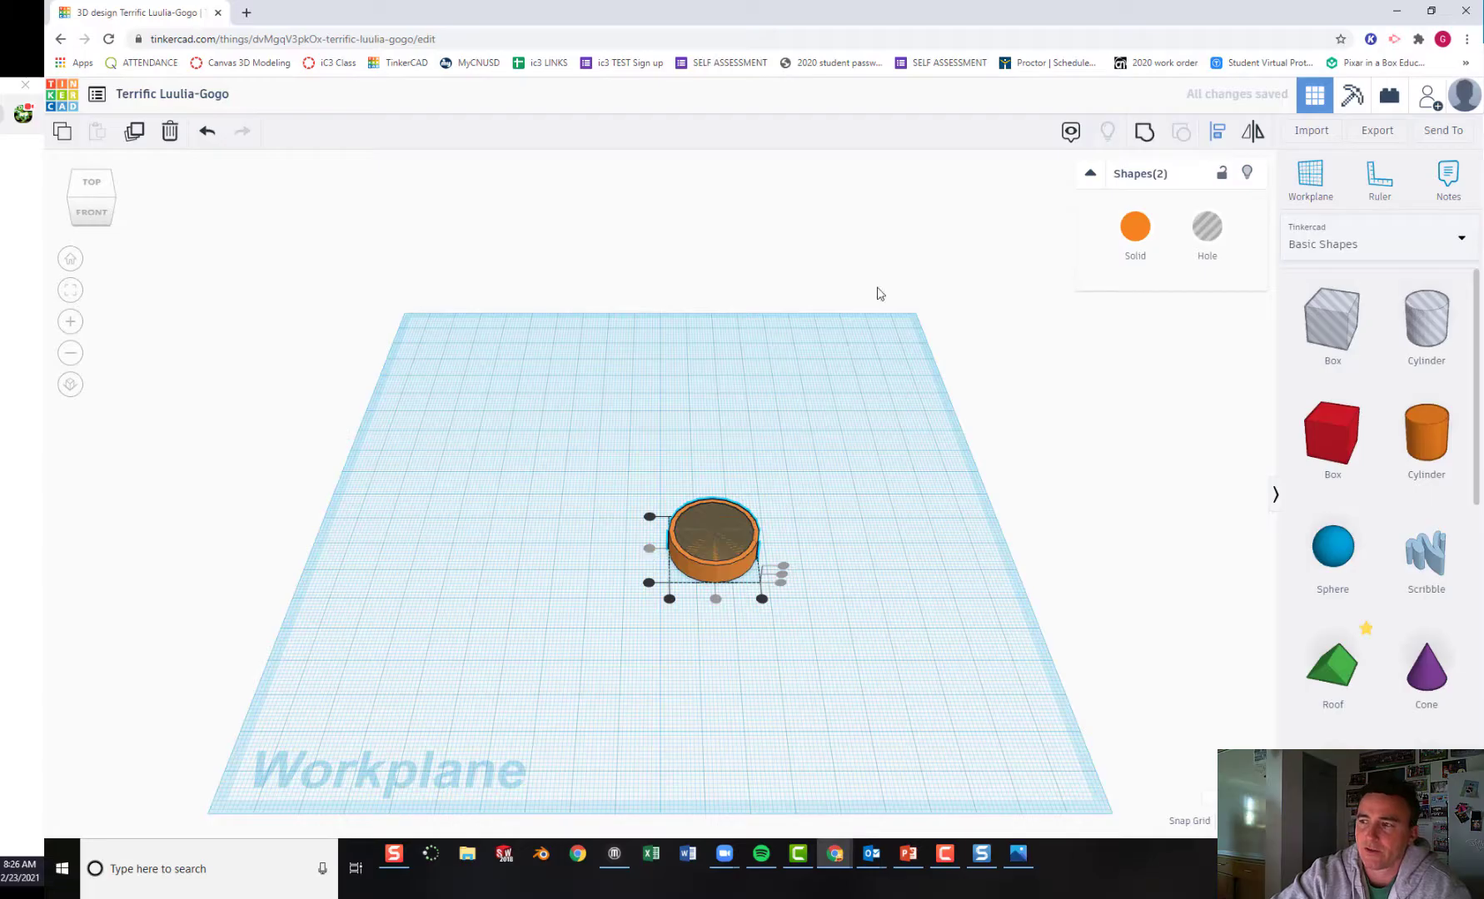
click(1144, 137)
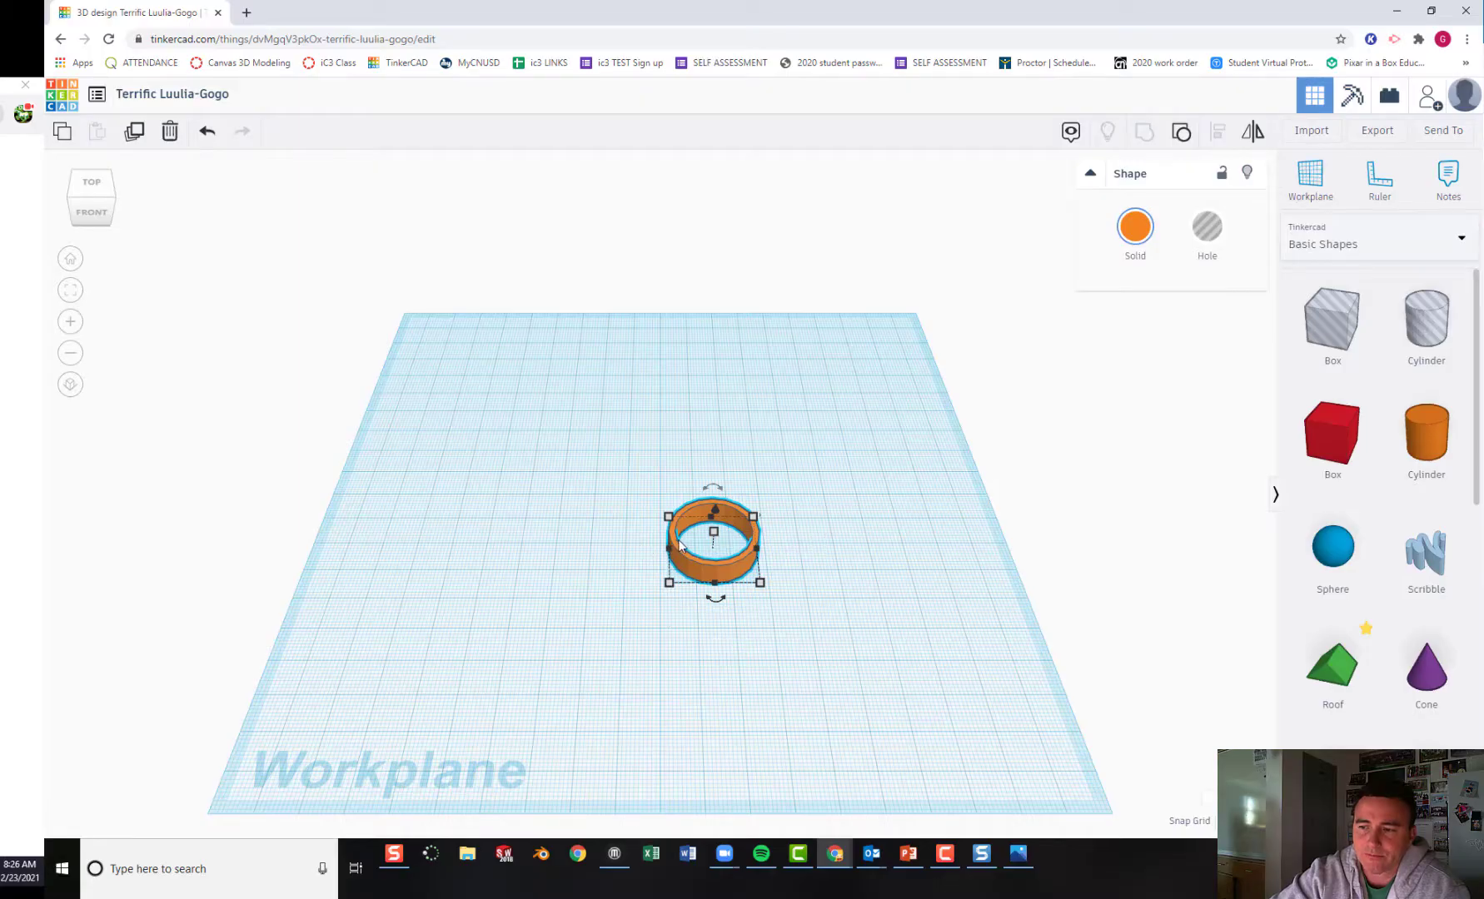
Set the snap grid to 0.25 mm and place a copy of the ring just to the right of the original
click(135, 132)
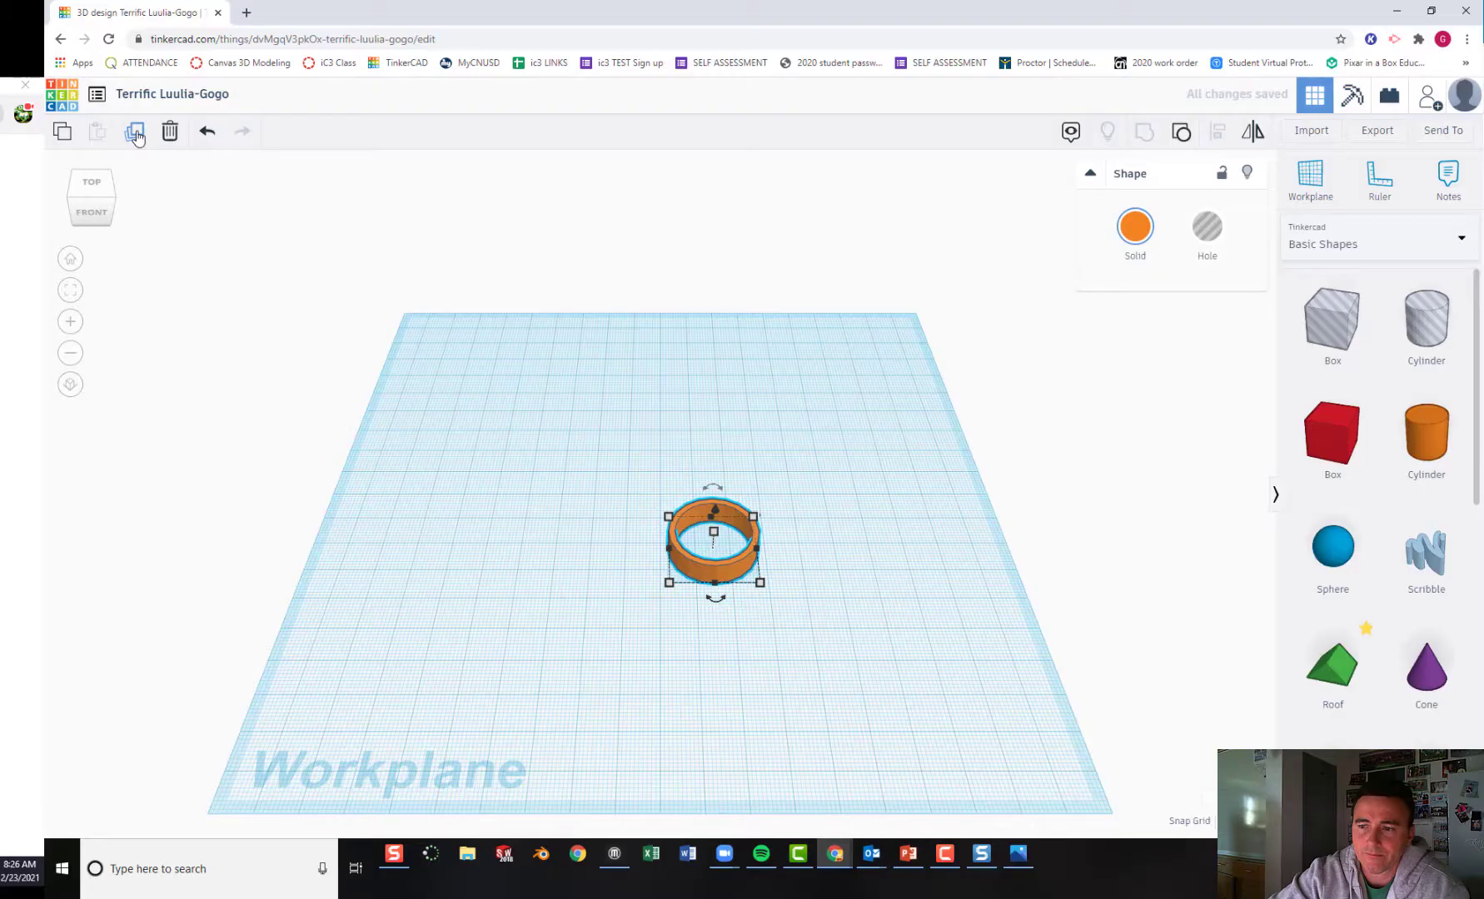
click(136, 139)
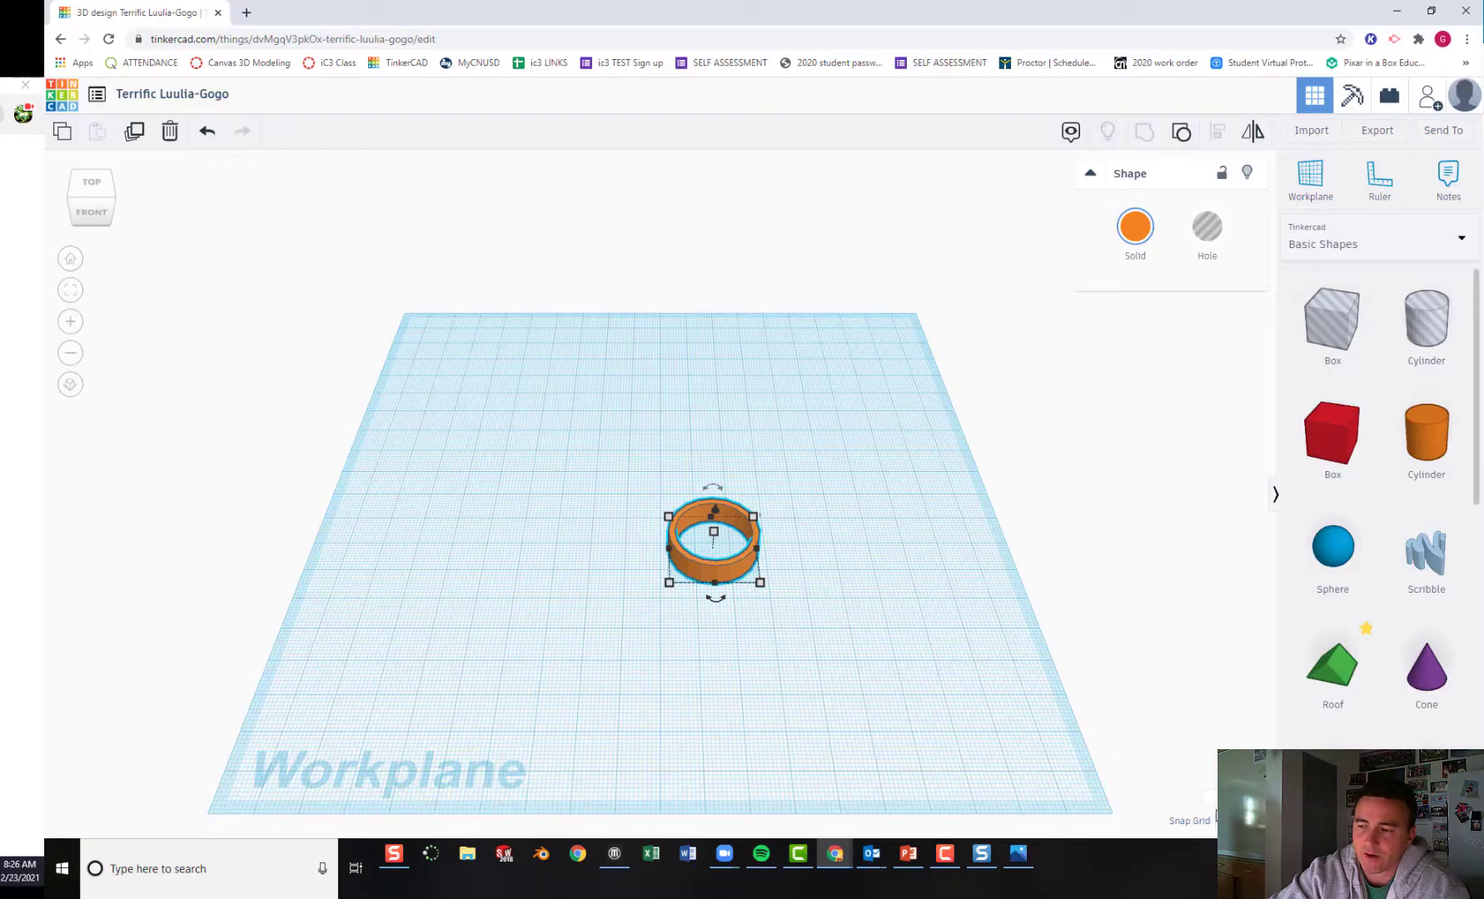
click(1239, 821)
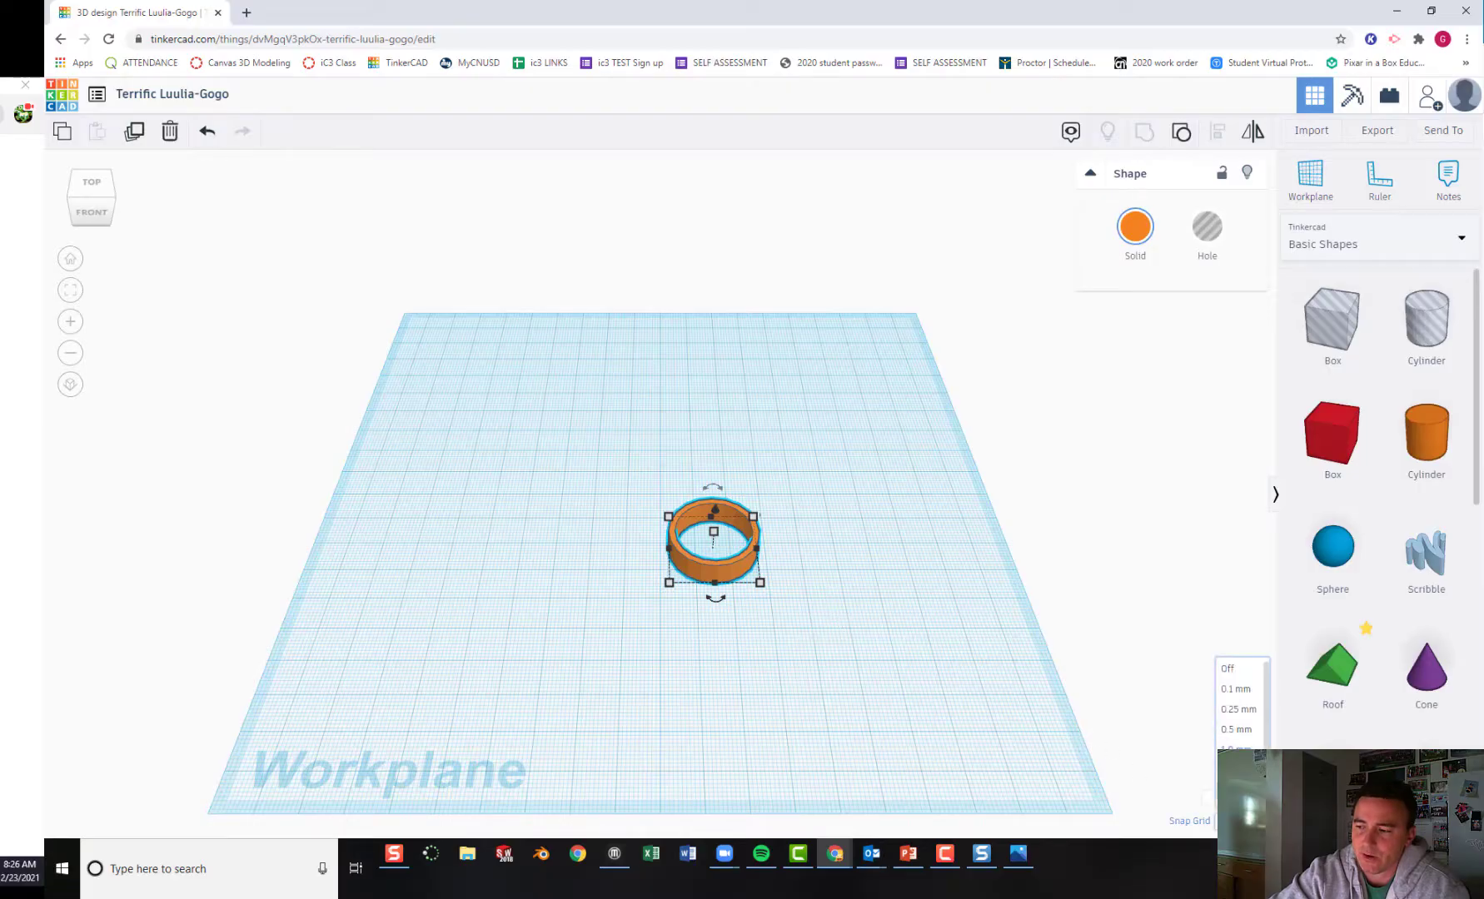
click(1238, 708)
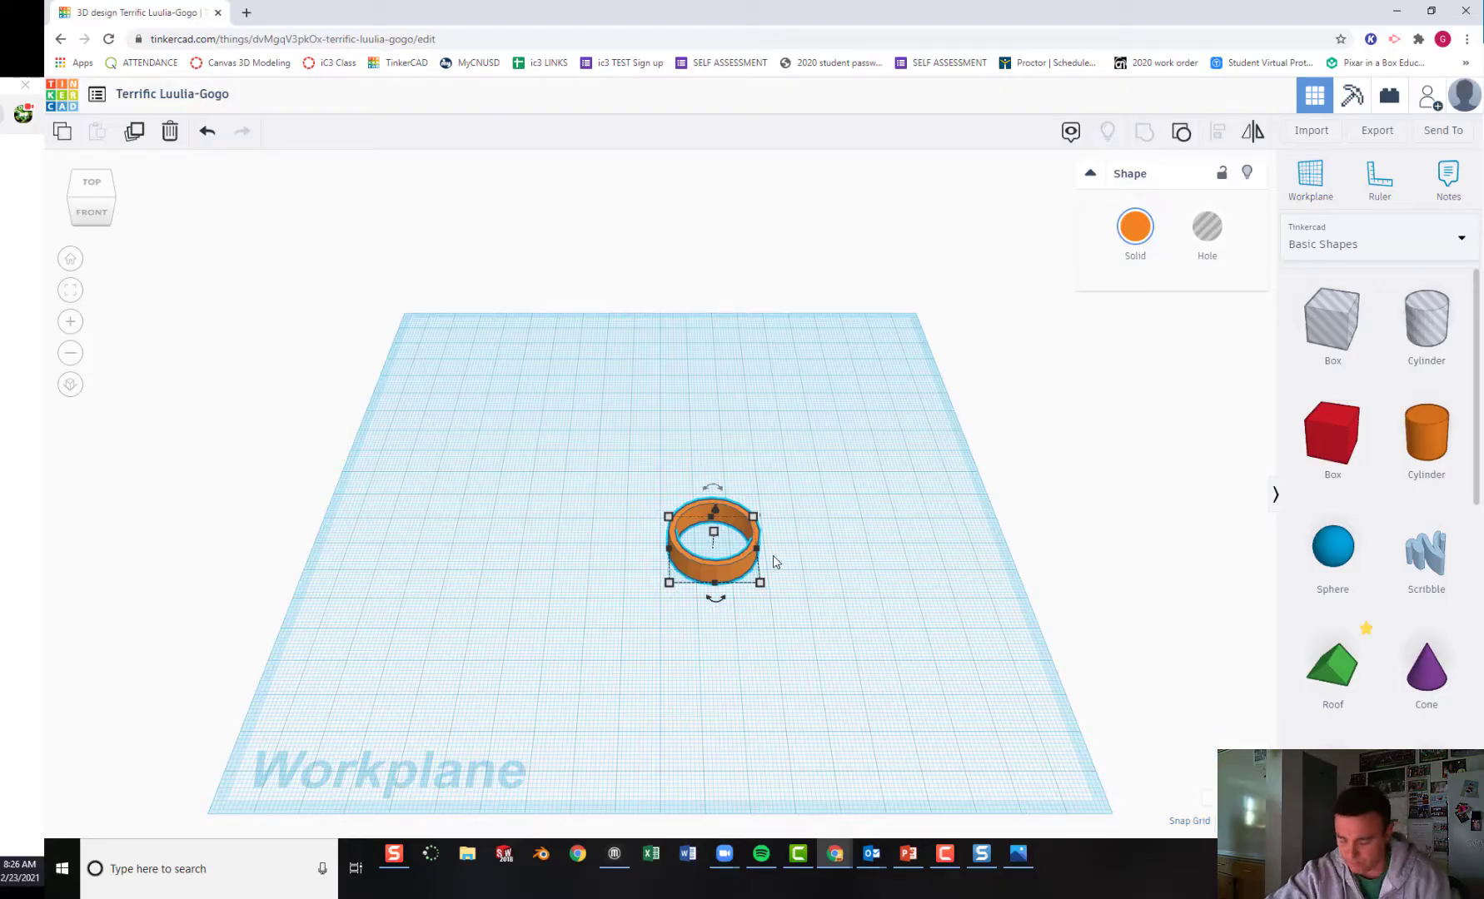
mouse_move(762, 551)
alt+drag(688, 556, 778, 556)
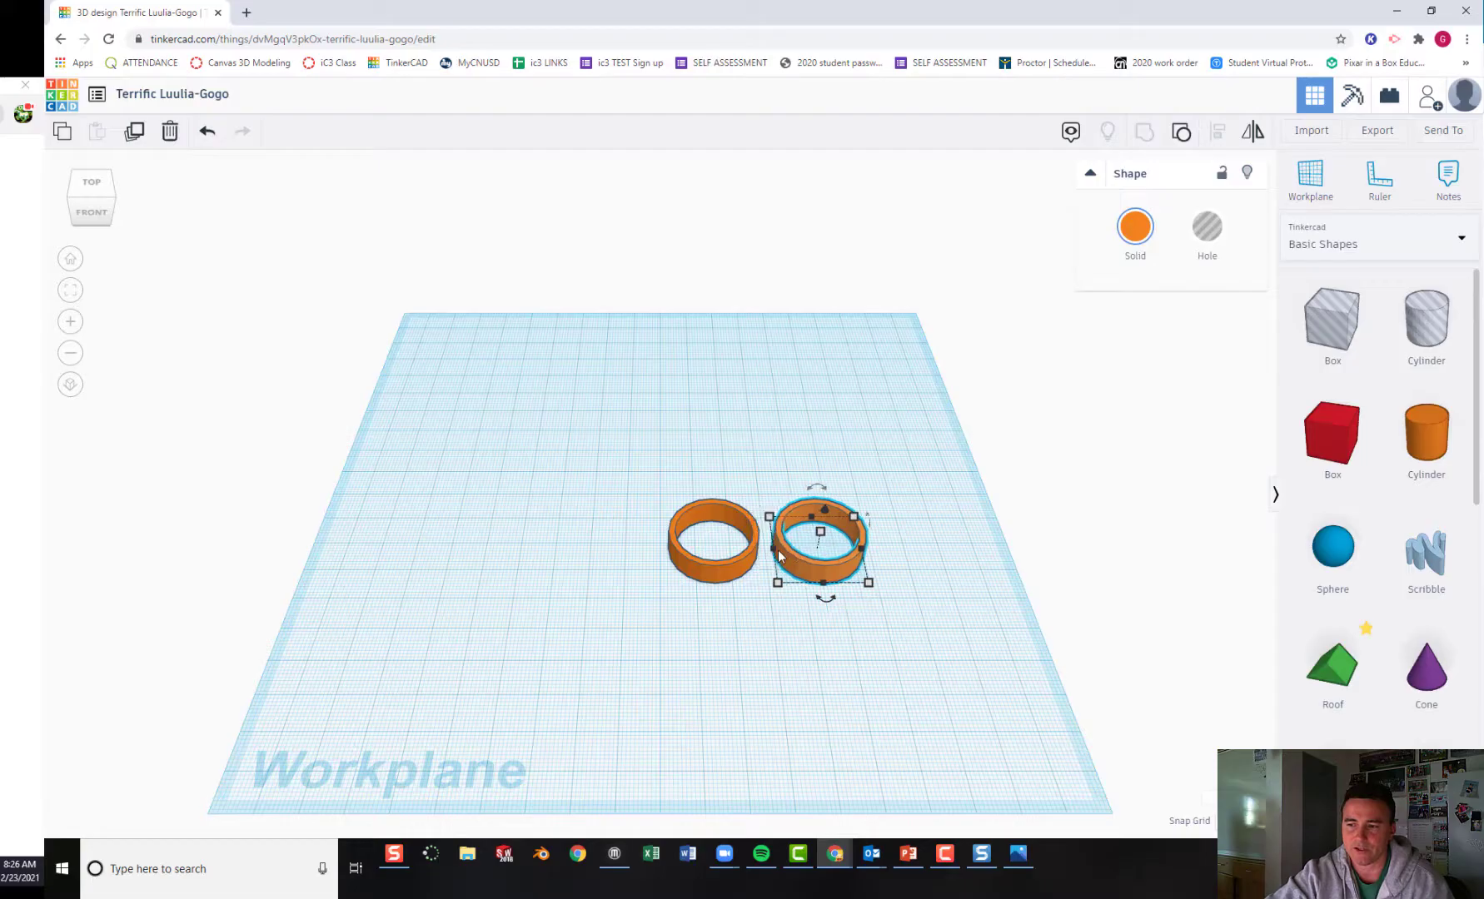
Duplicate the original ring and move the copy left until it sits just beside the original, forming a row of three
click(736, 564)
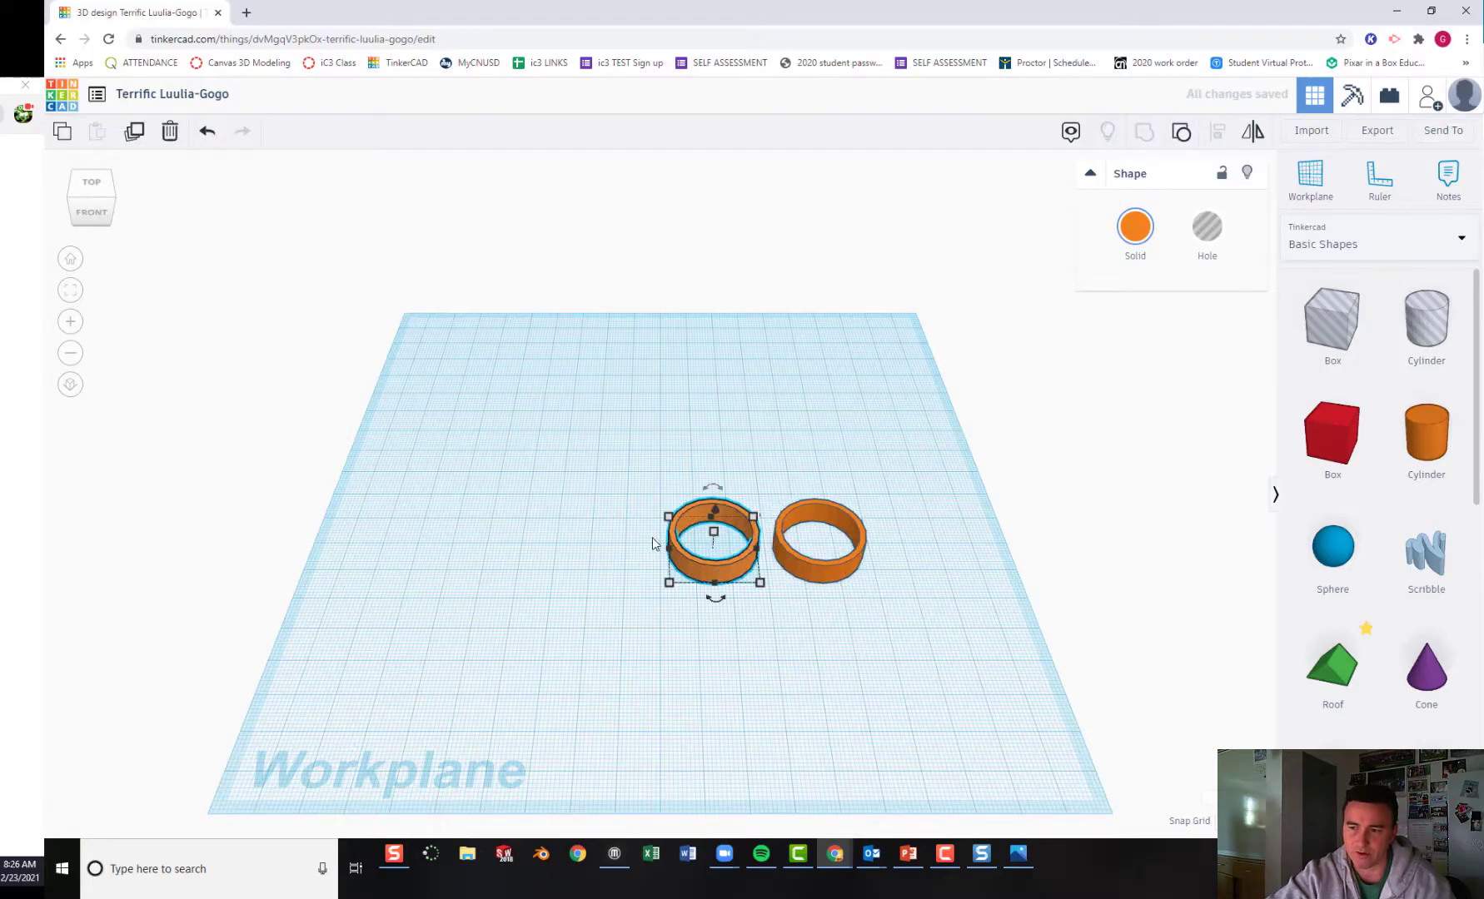
key(ctrl+d)
key(Left)
key(Left)
key(Left)
key(Left)
key(Left)
key(Left)
key(Left)
key(Left)
key(Left)
key(Left)
key(Left)
key(Left)
key(Left)
key(Left)
key(Left)
key(Left)
key(Left)
key(Left)
key(Left)
key(Left)
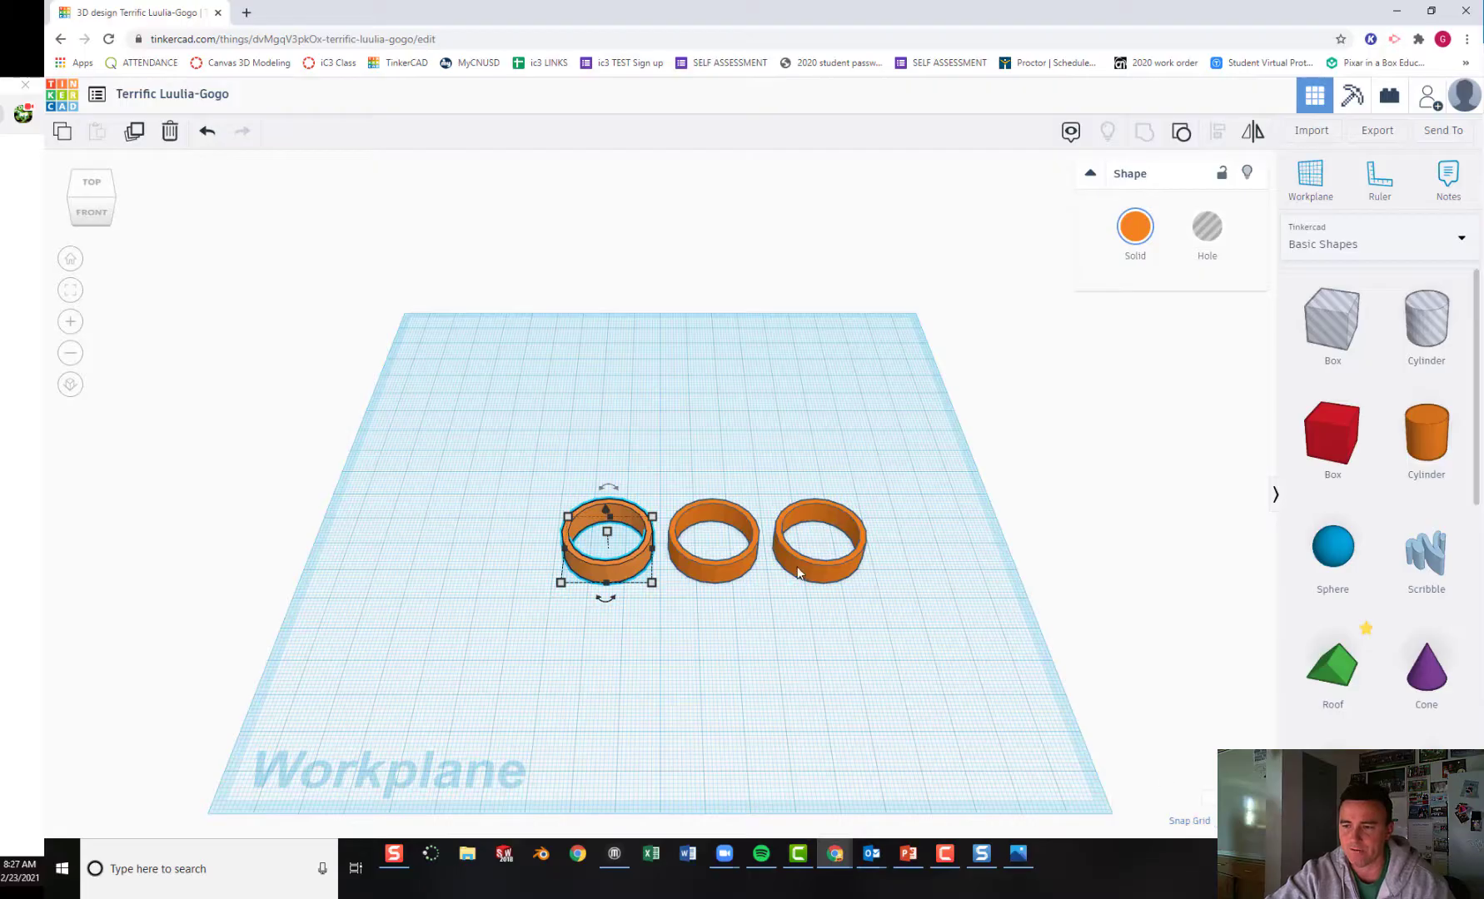
Set the snap grid to 0.1 mm and deselect the copied ring
click(1237, 821)
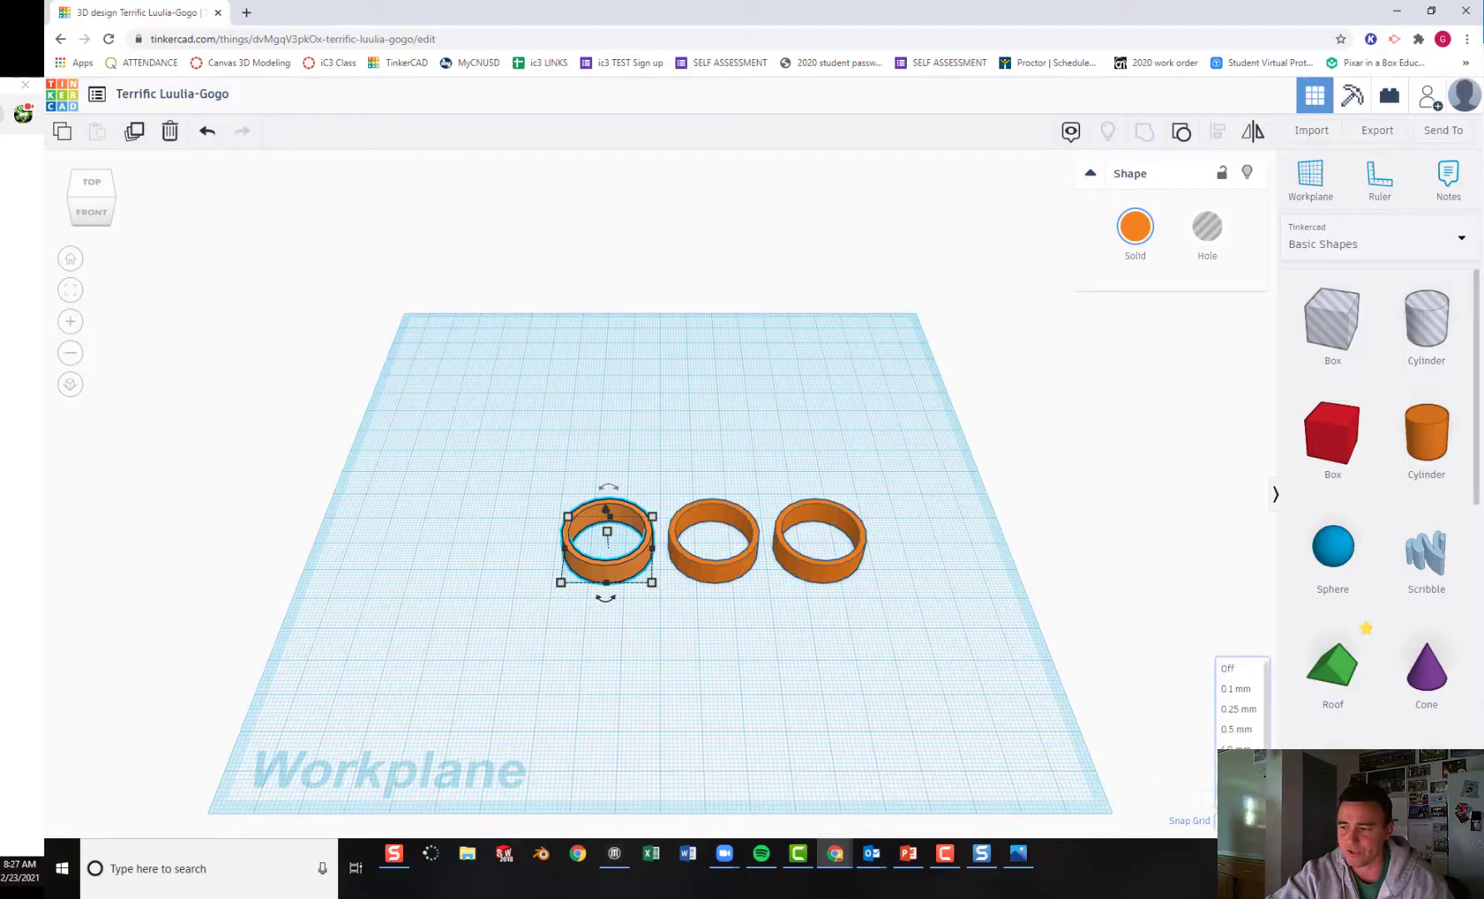
click(1236, 690)
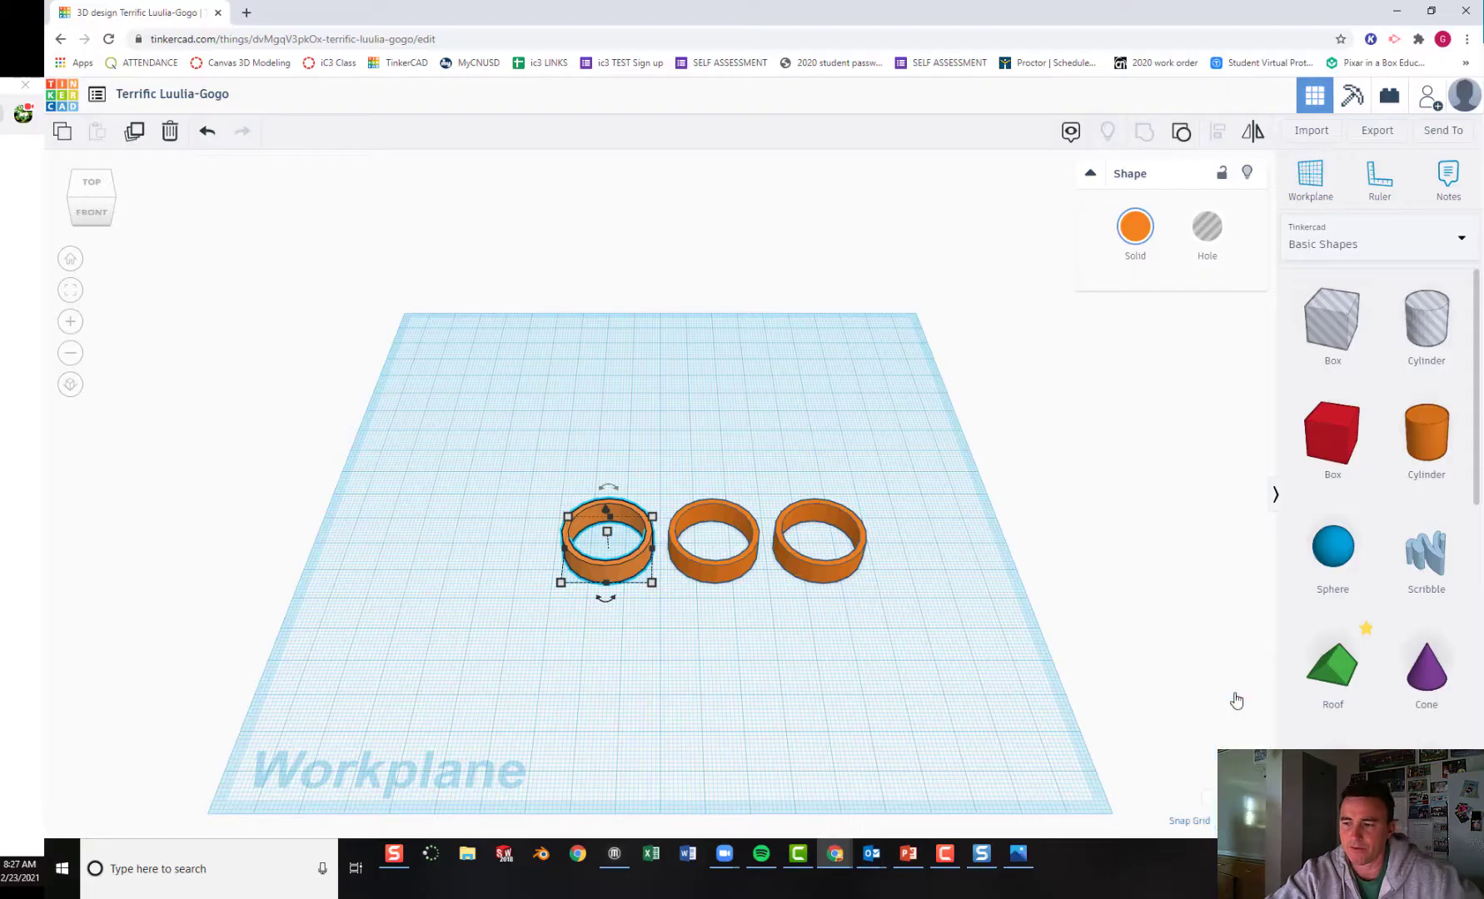
click(741, 656)
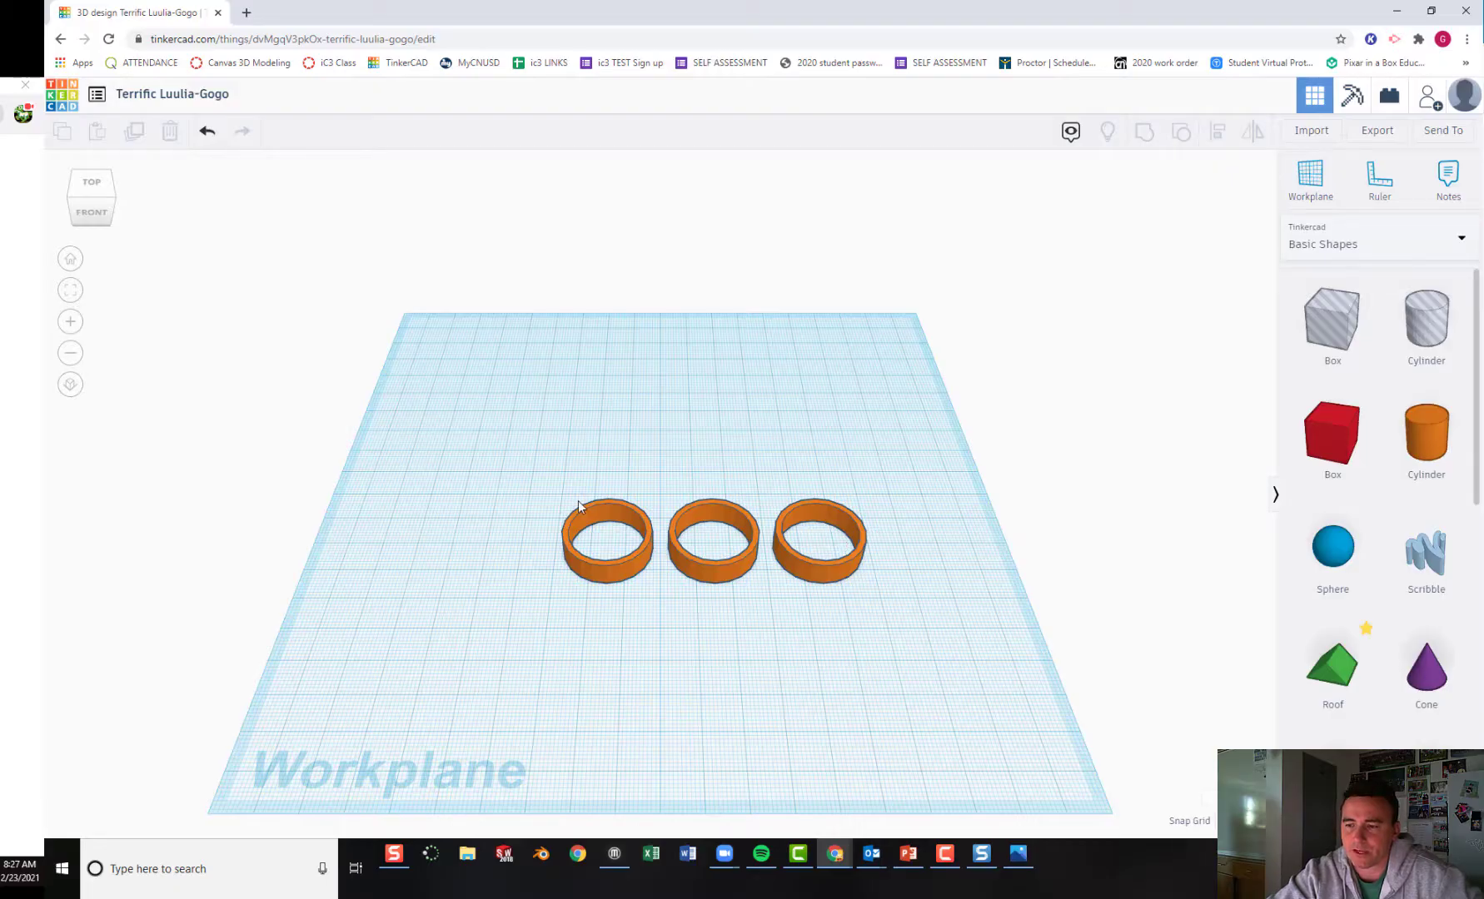
Add a solid box in front of the middle ring and set its depth to 25.15 mm, matching the rings' outer diameter
drag(1335, 449, 727, 655)
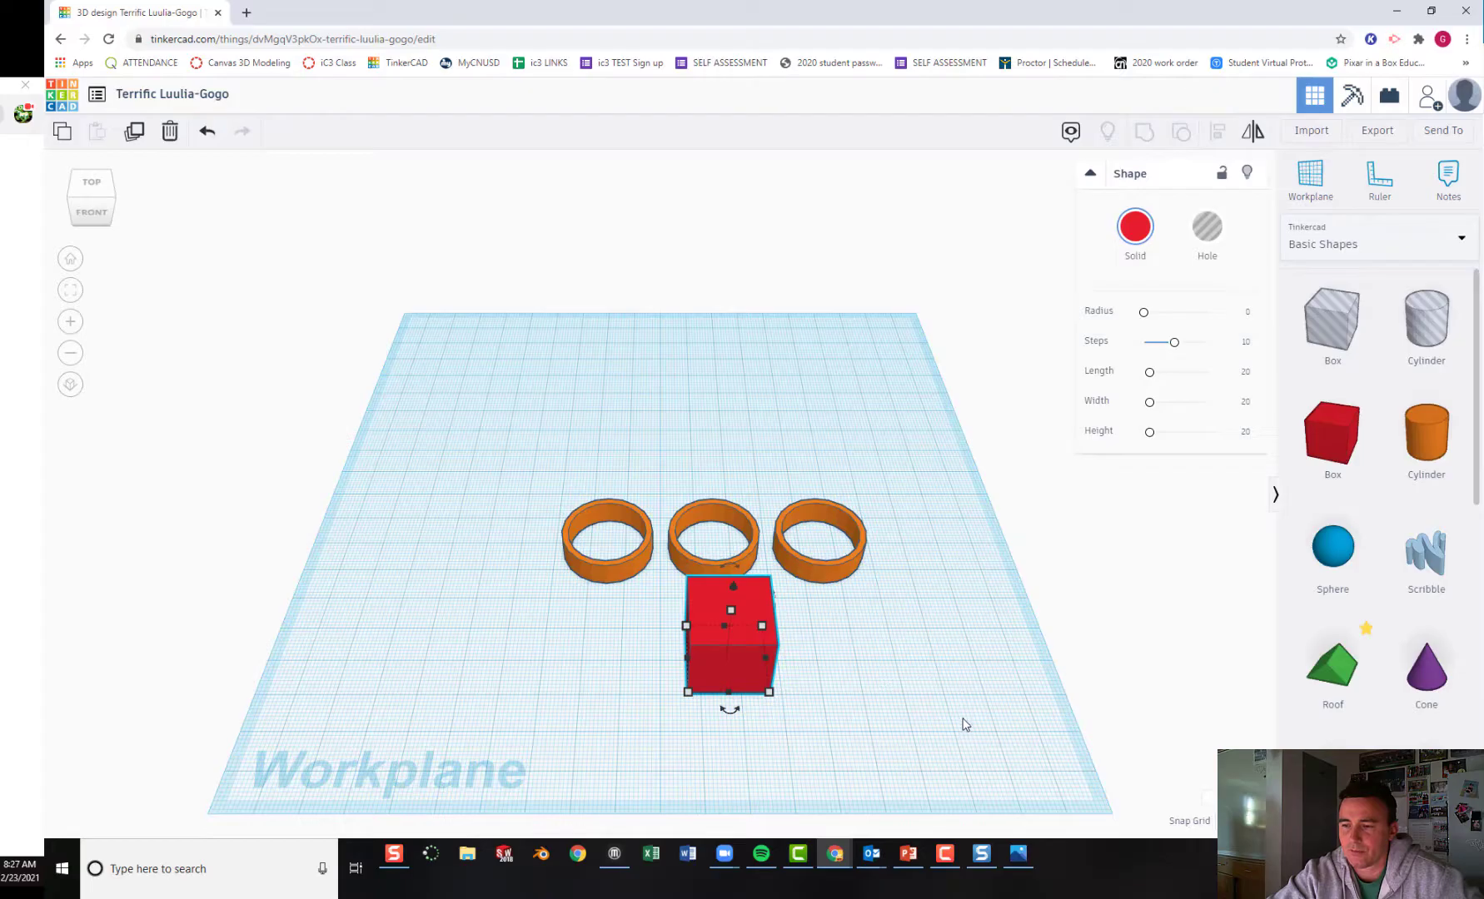
right_drag(954, 701, 735, 680)
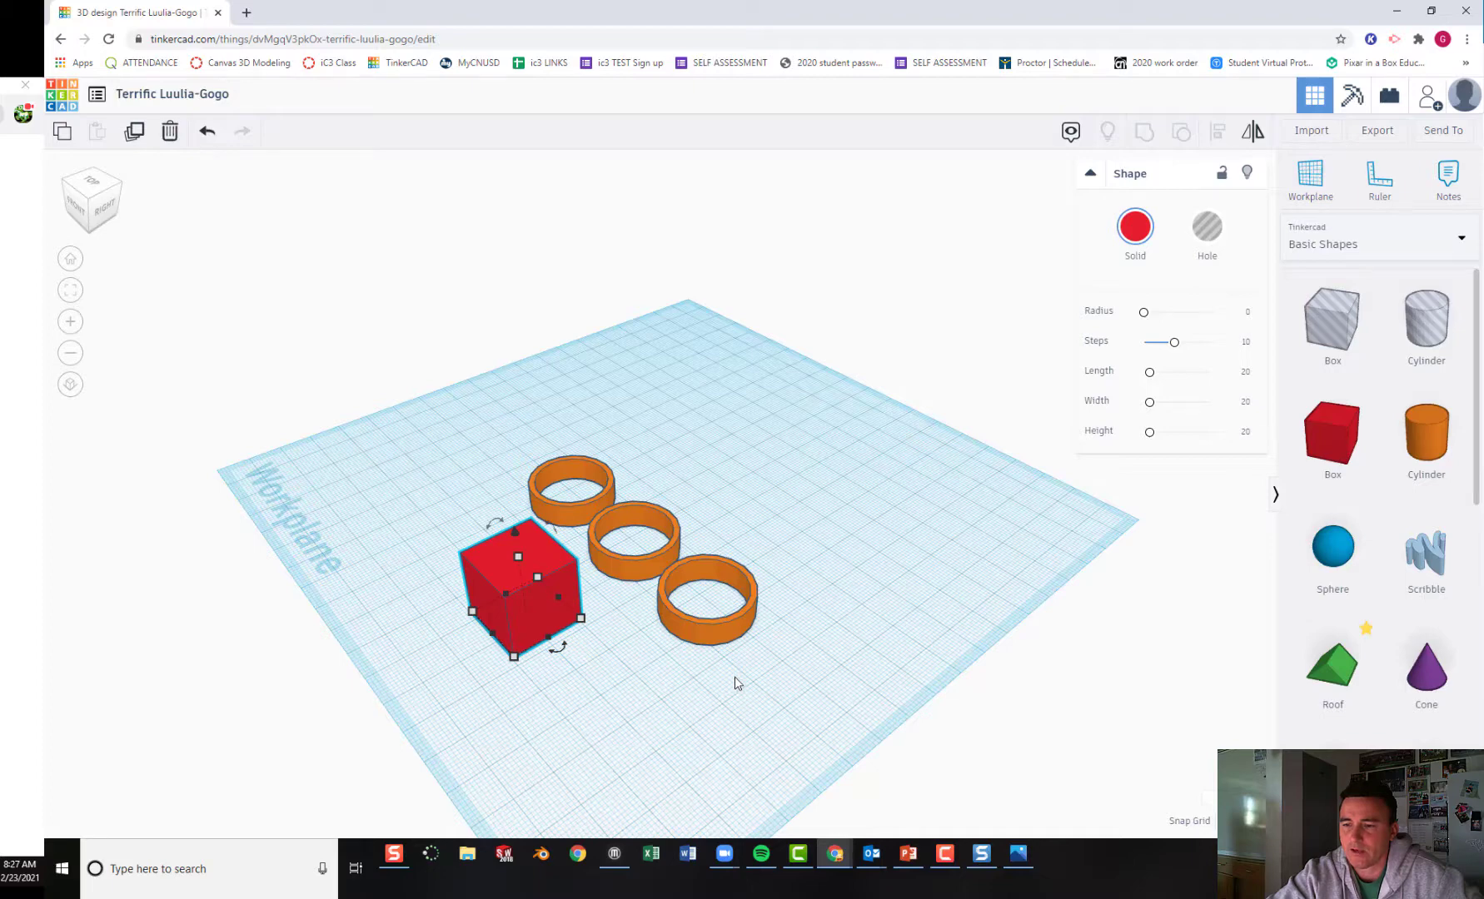
click(718, 629)
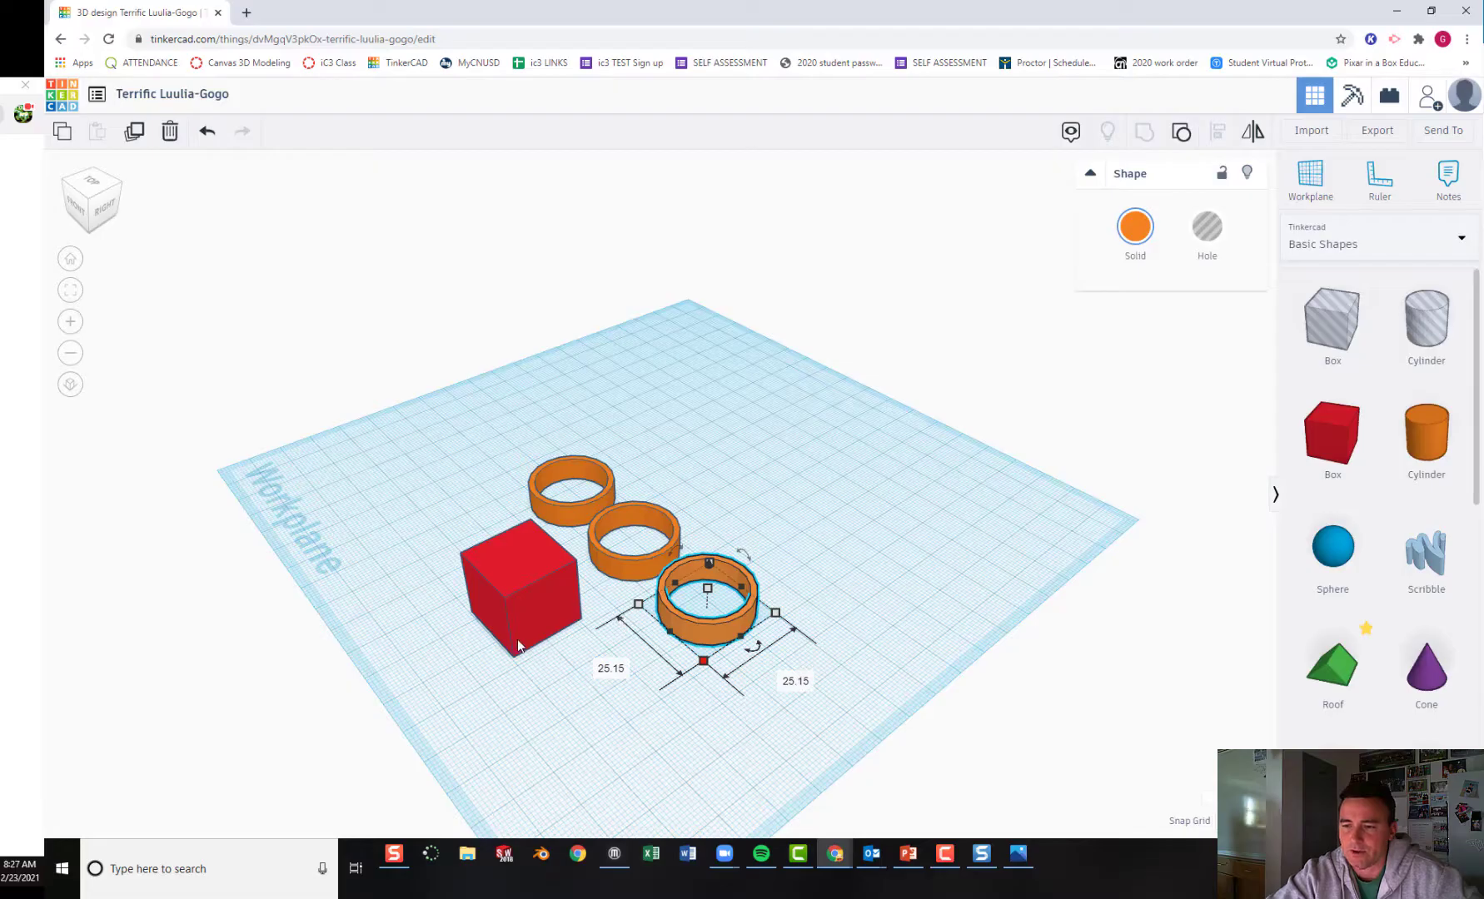
click(554, 614)
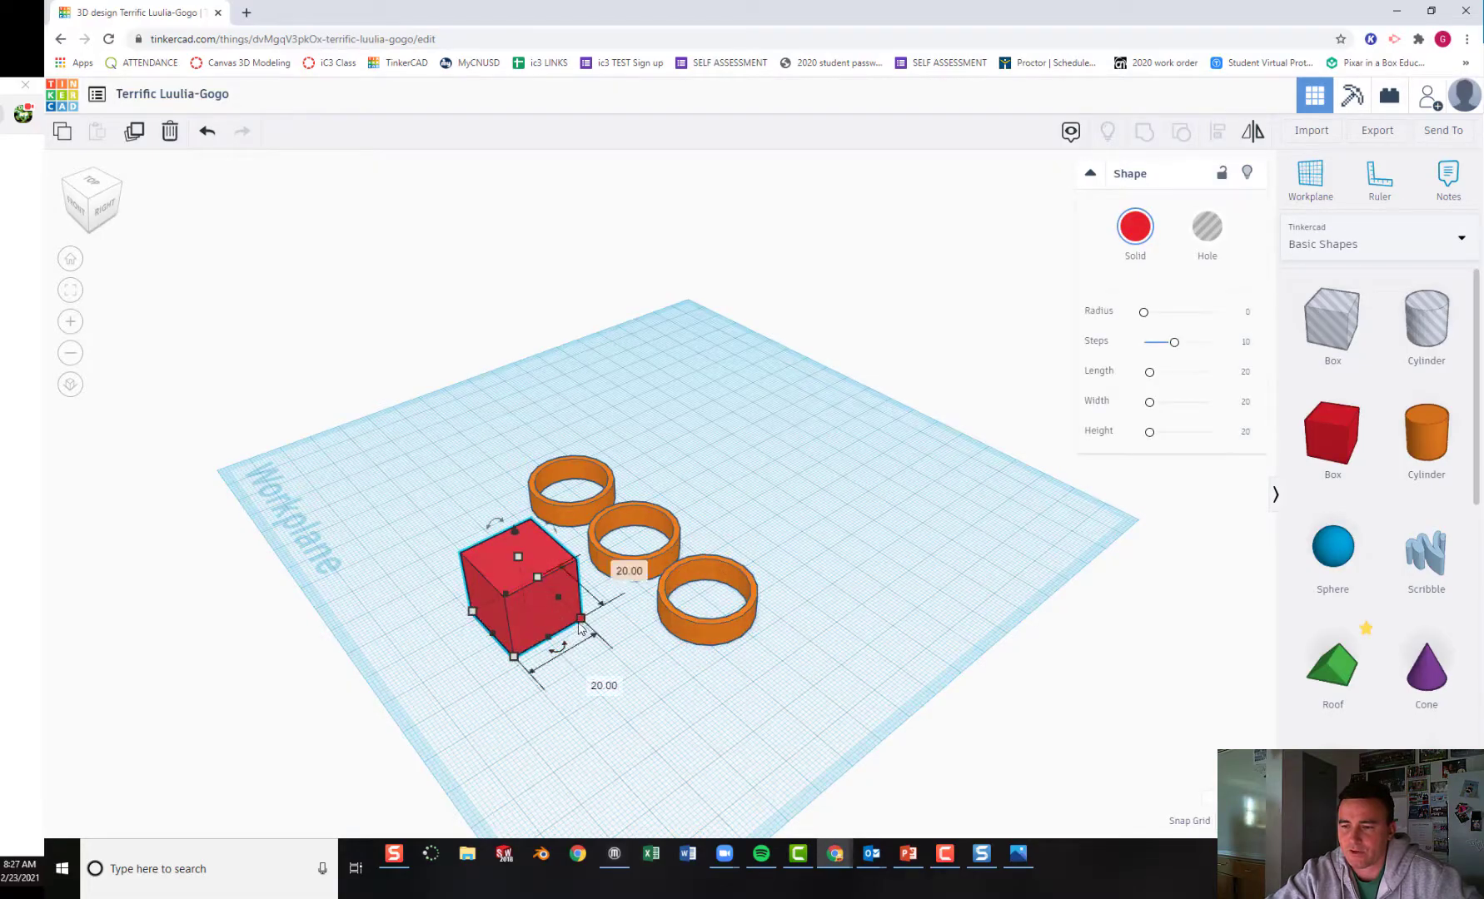
click(593, 683)
text(25.15)
key(Return)
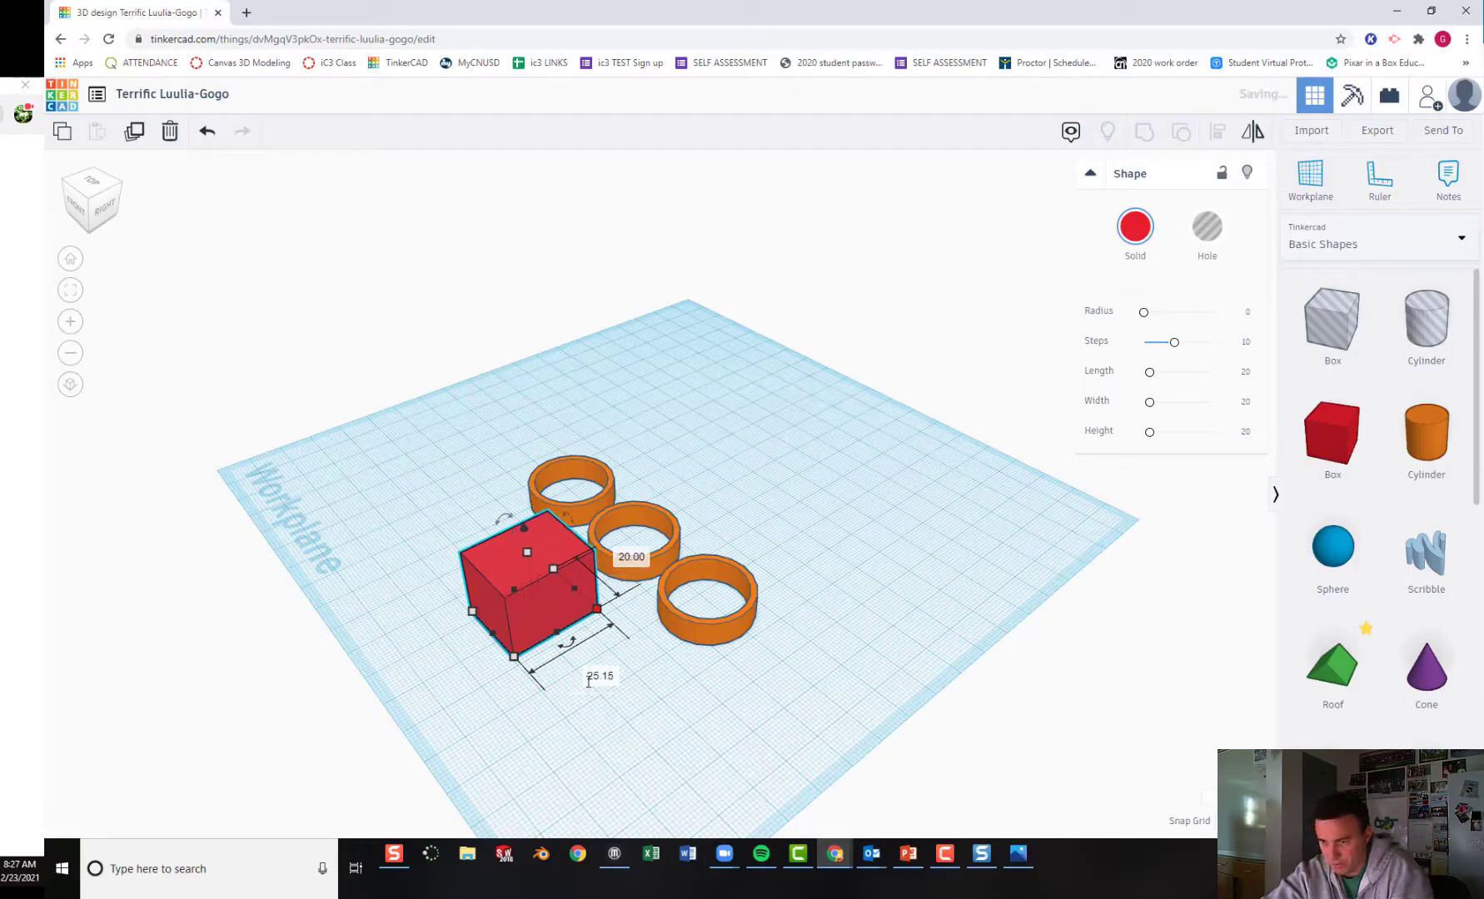
Check the end ring's height and set the box's height to match it at 7.25 mm
click(527, 552)
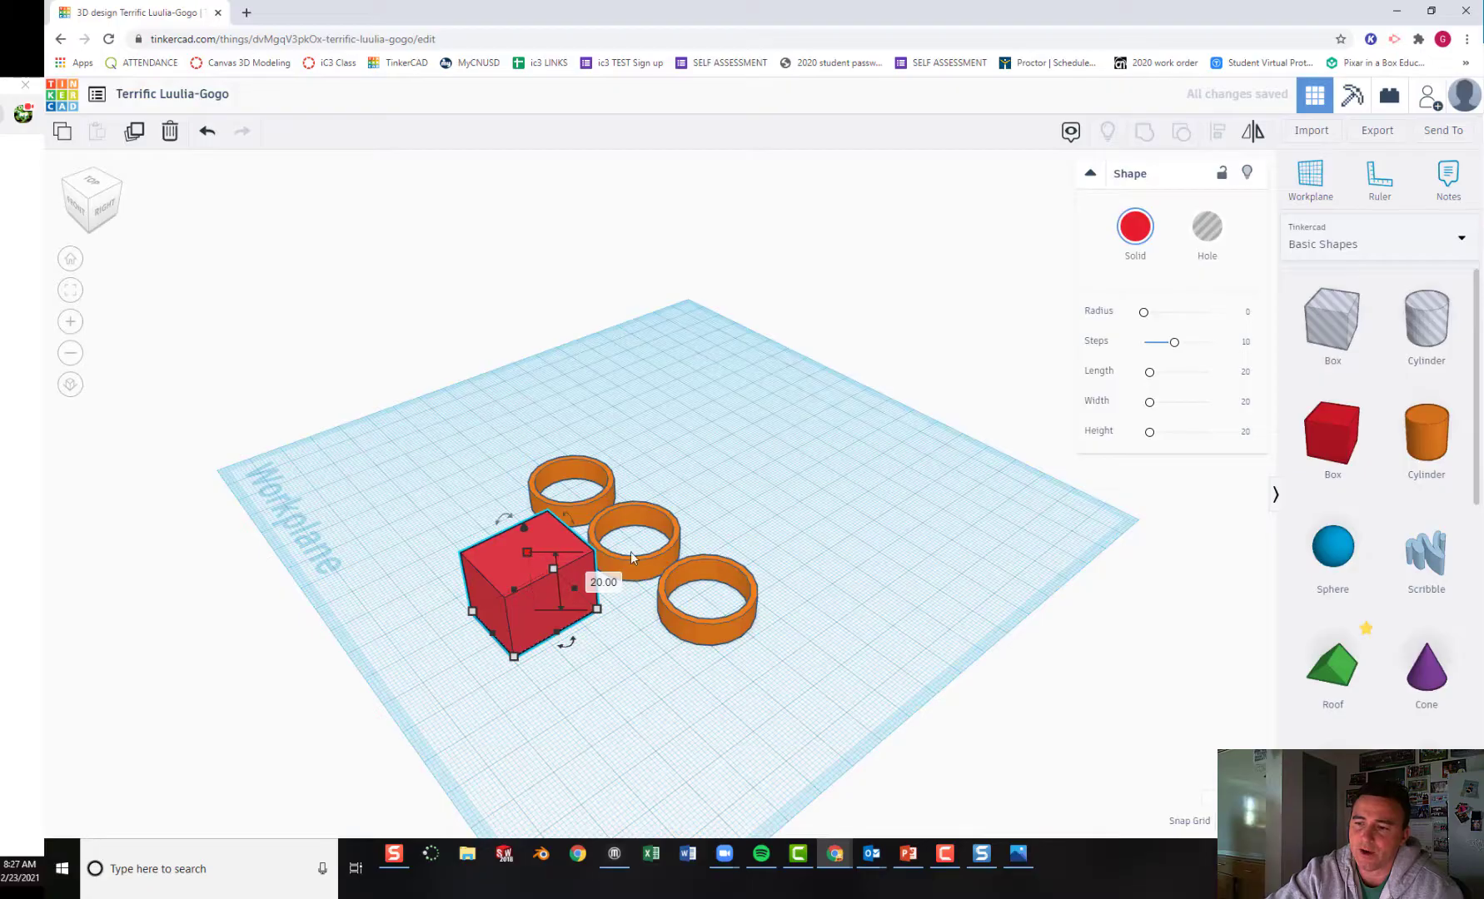
click(642, 684)
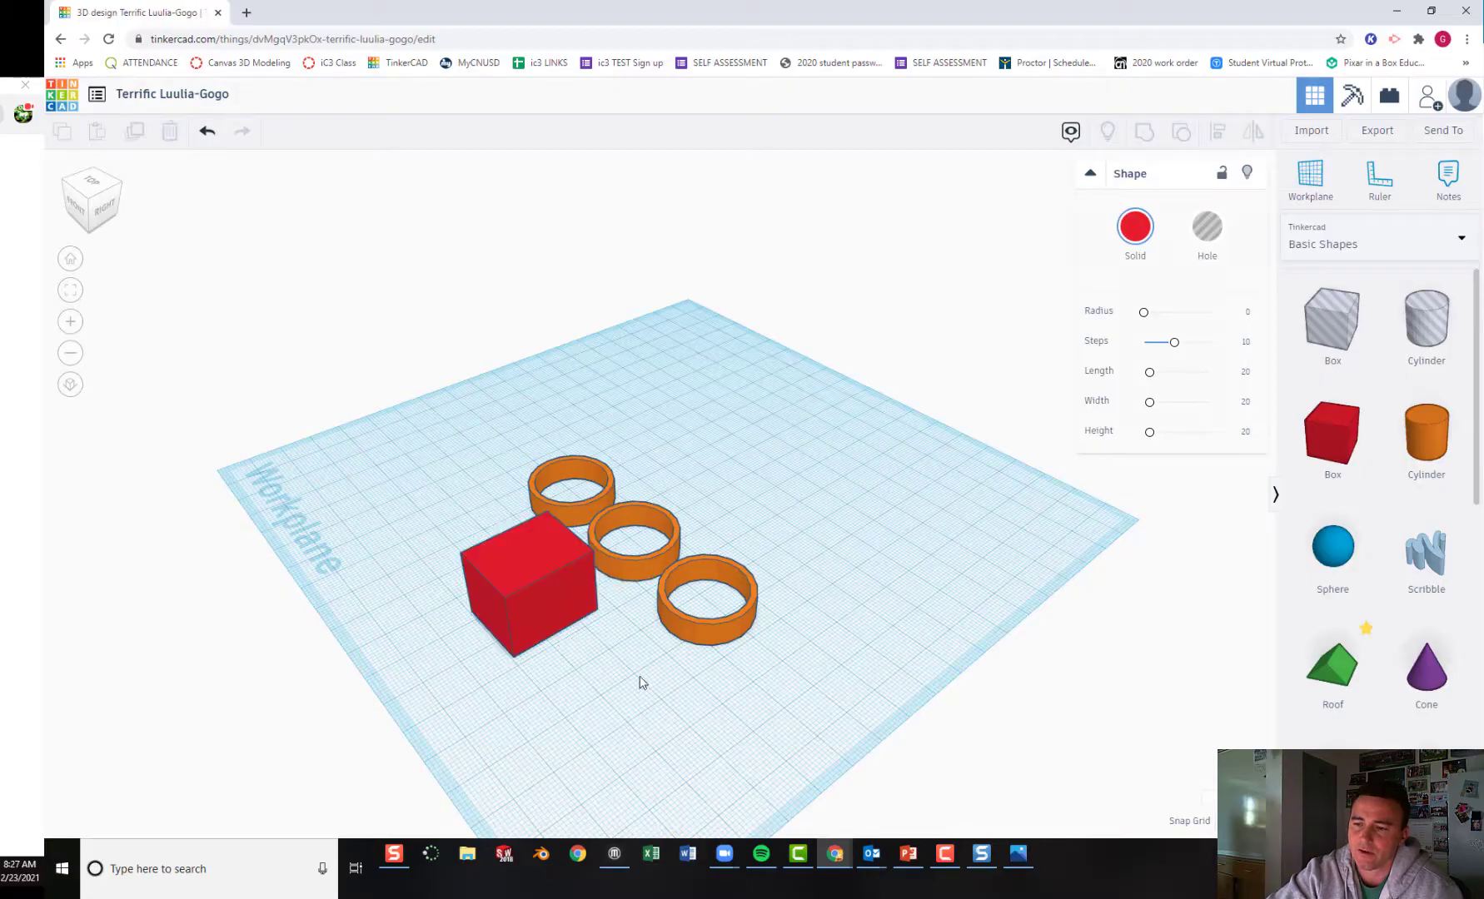
click(697, 621)
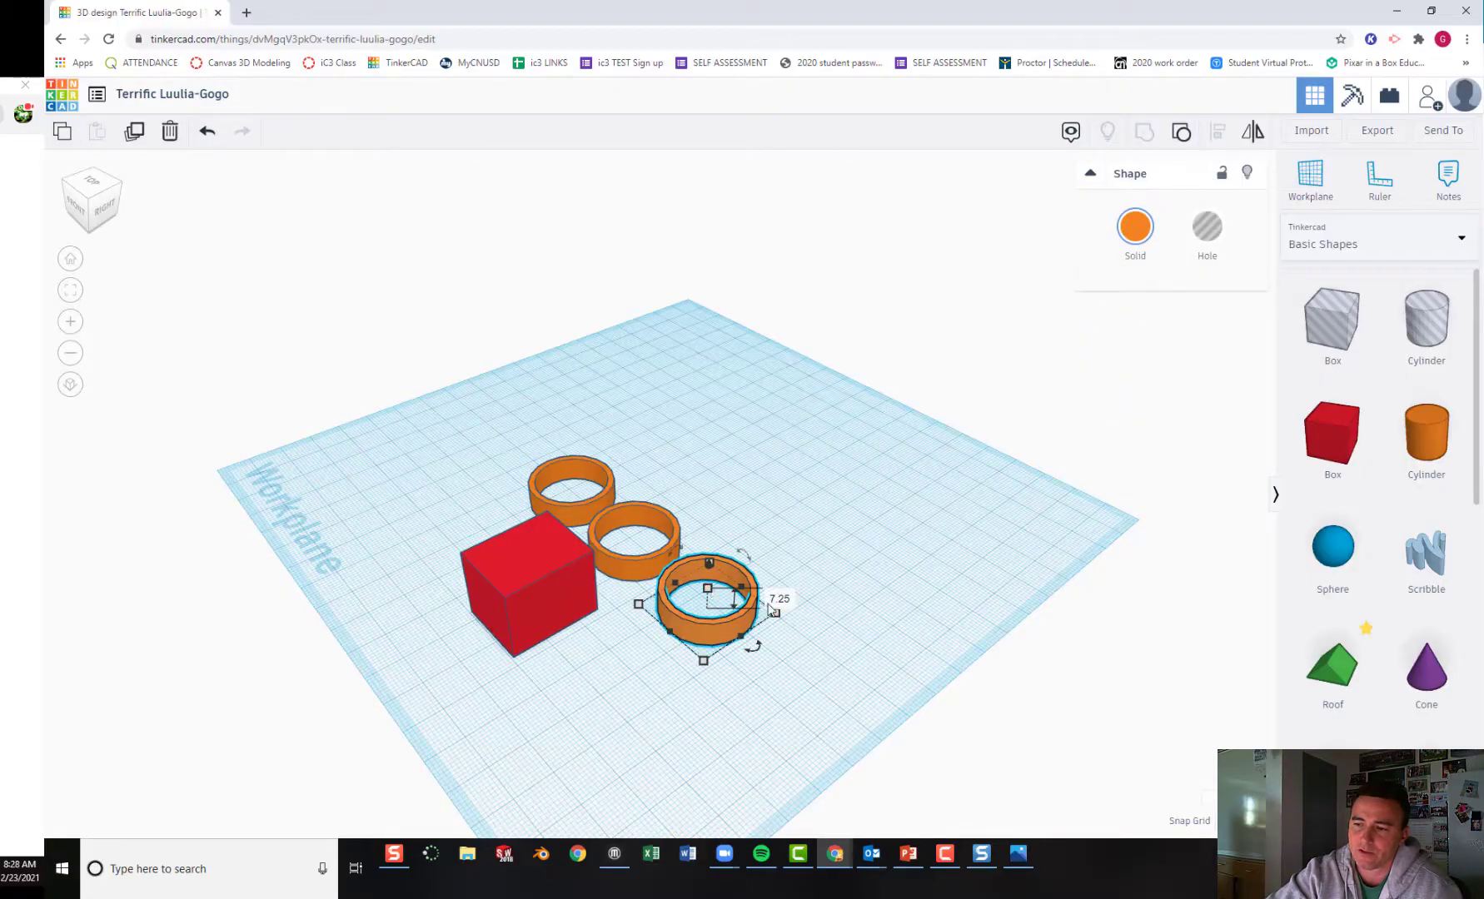
click(543, 574)
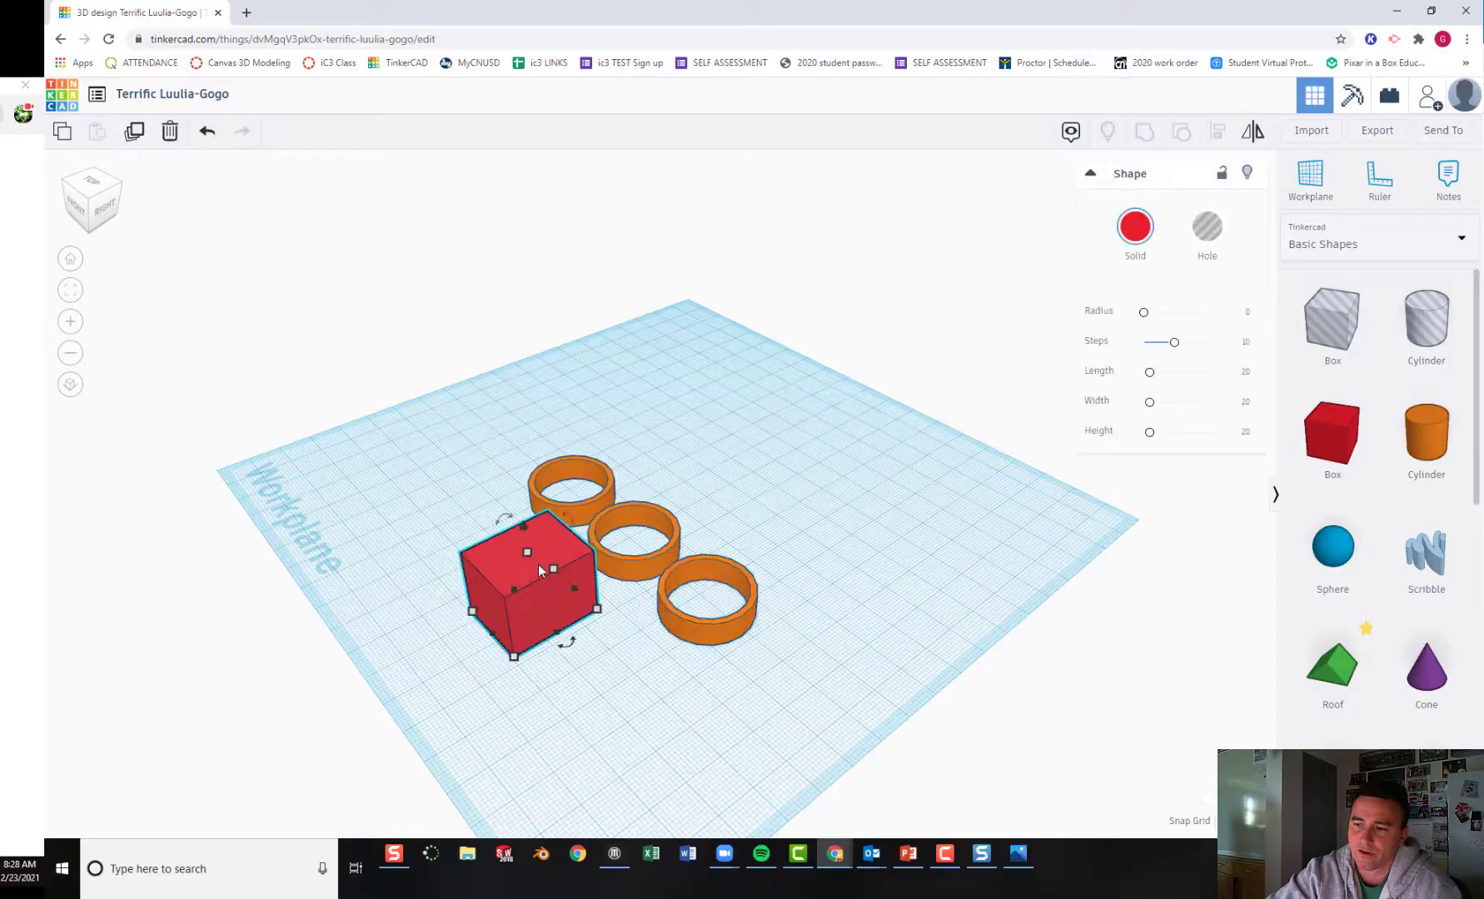
mouse_move(529, 554)
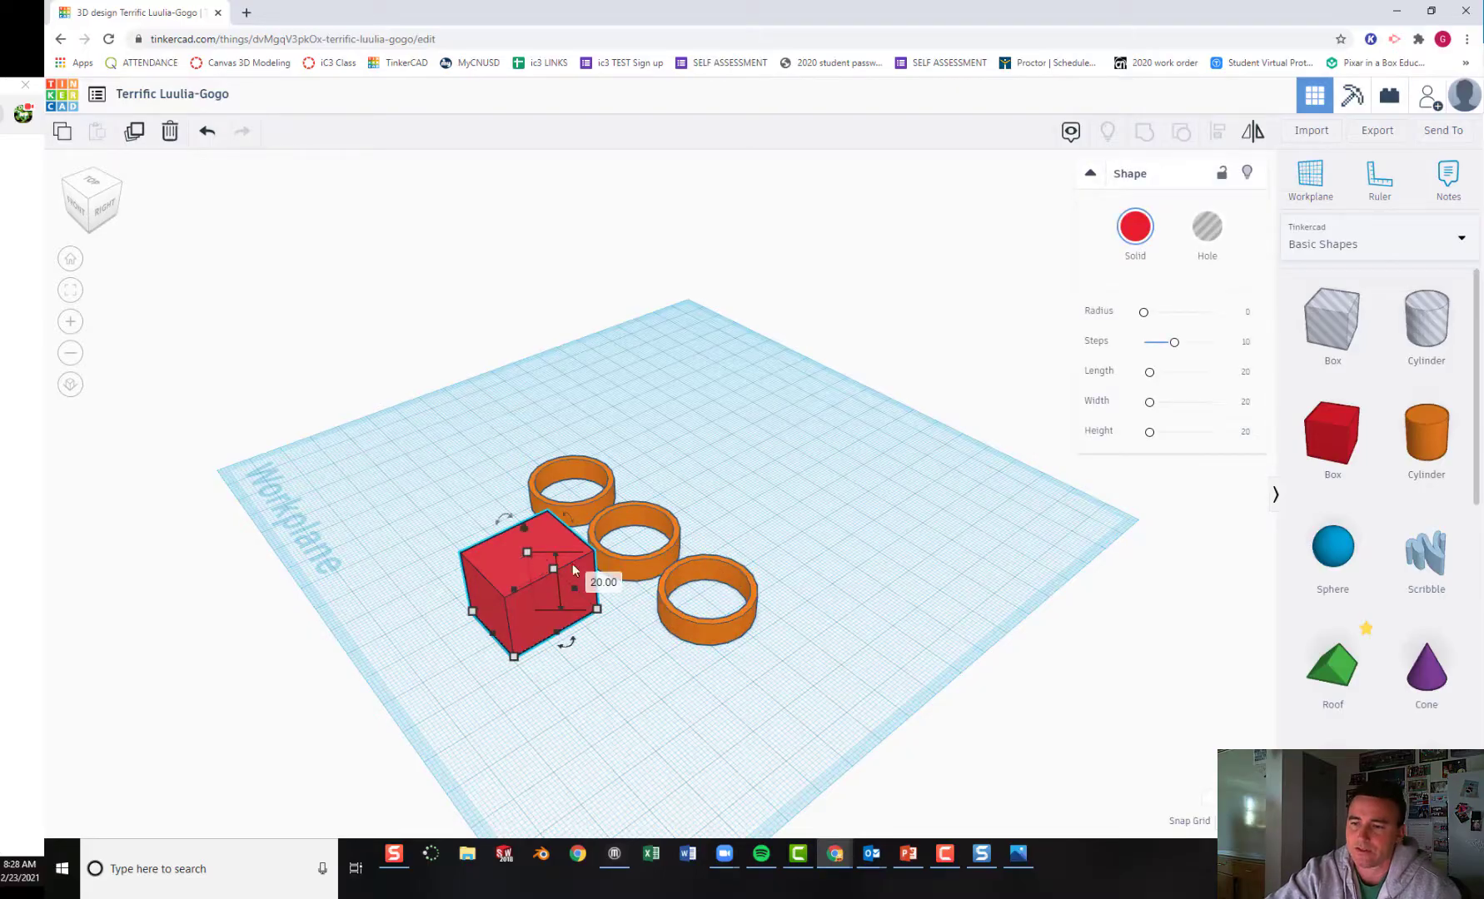
click(605, 583)
text(7.2)
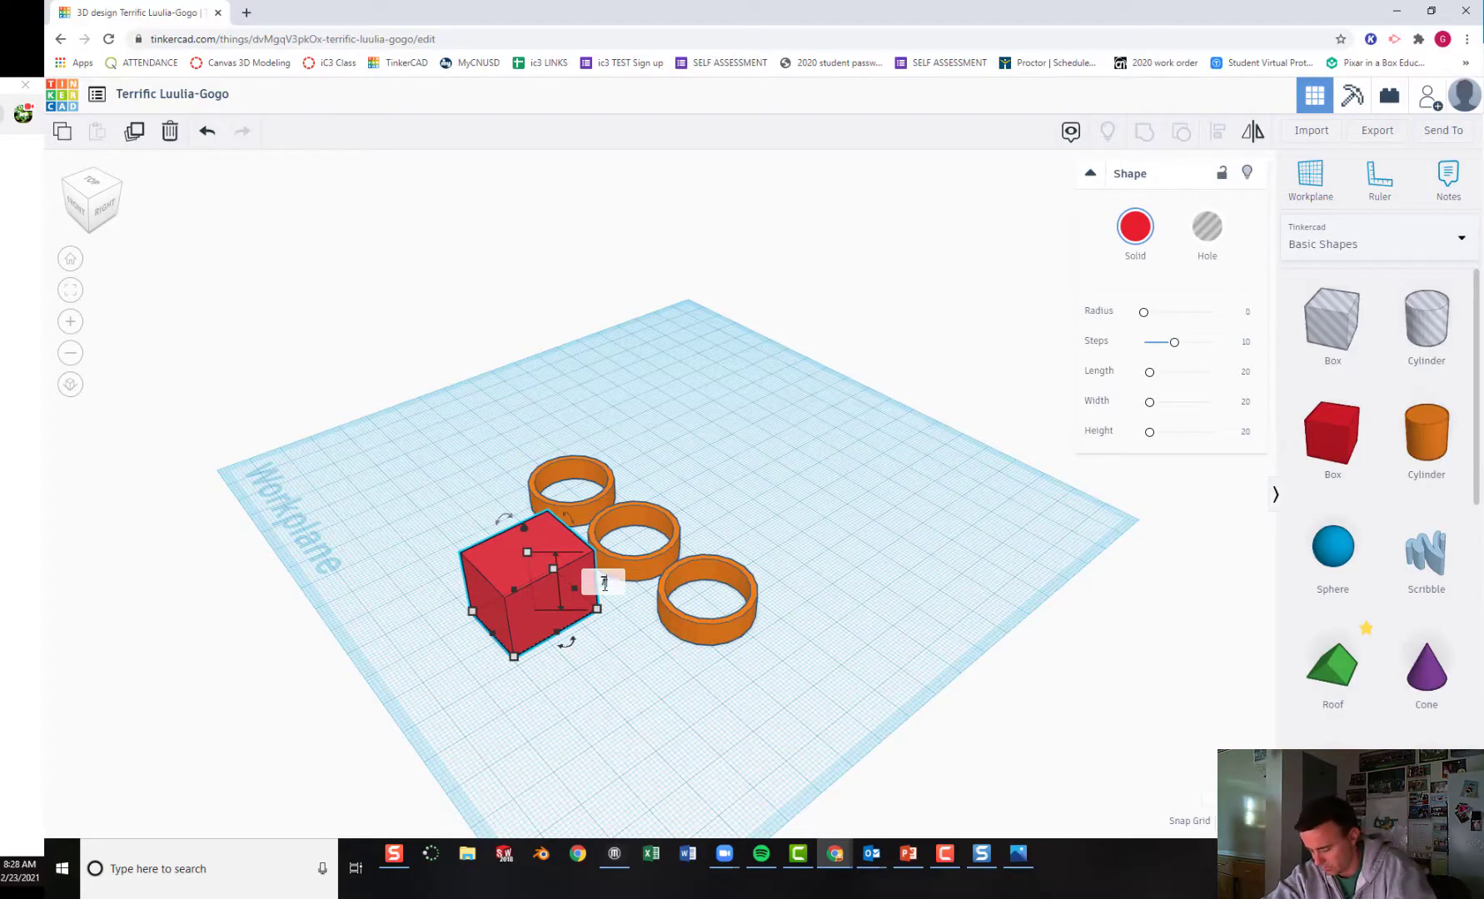
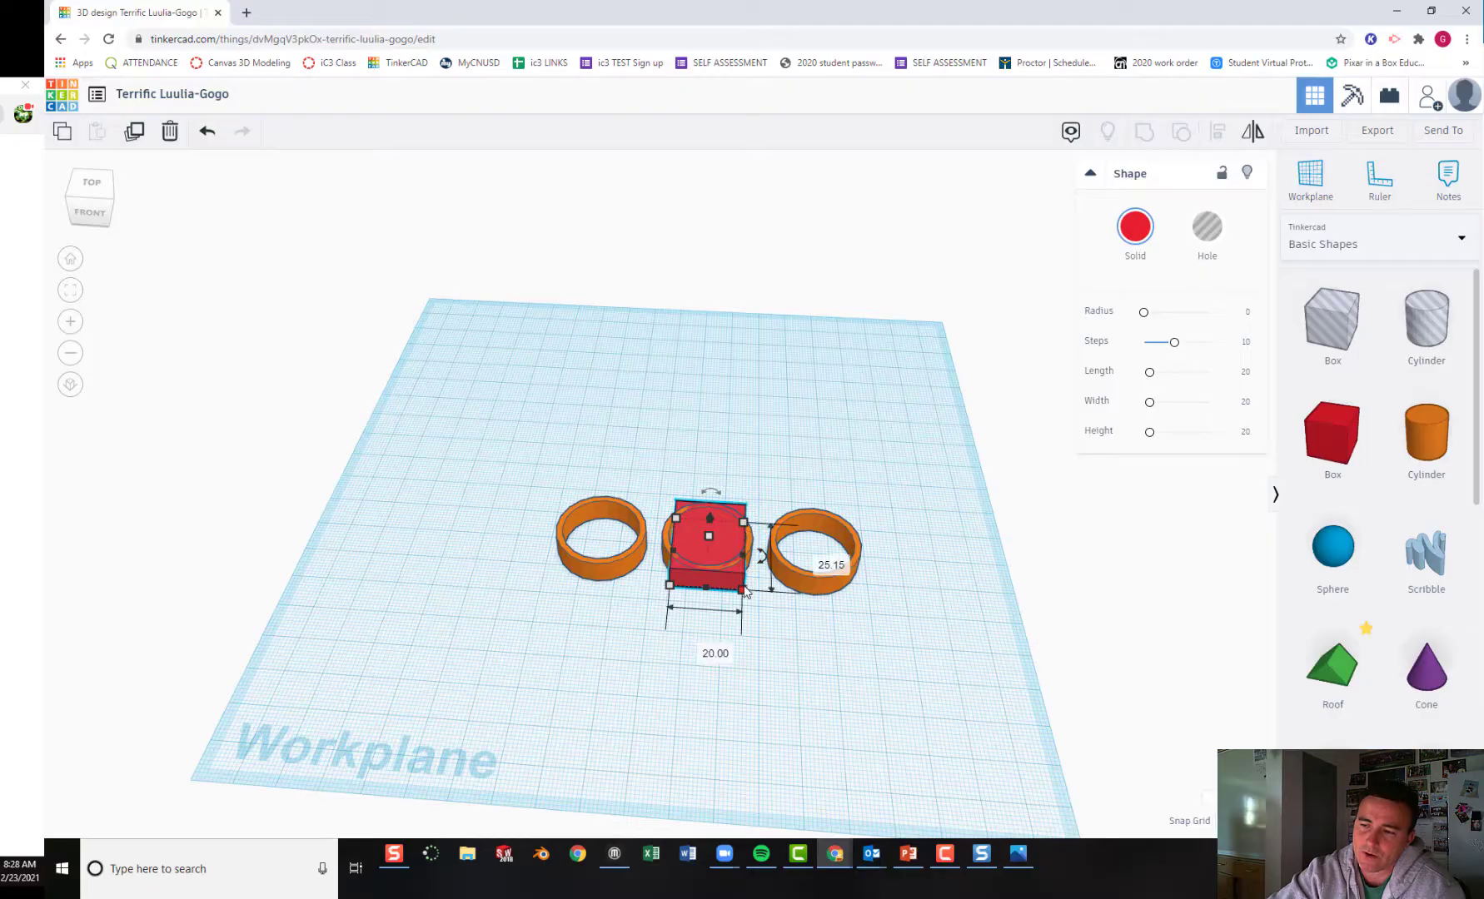
Stretch the box at both ends to the middles of the outer rings, about 62 mm long, and trim its left end slightly inward
drag(743, 561, 813, 546)
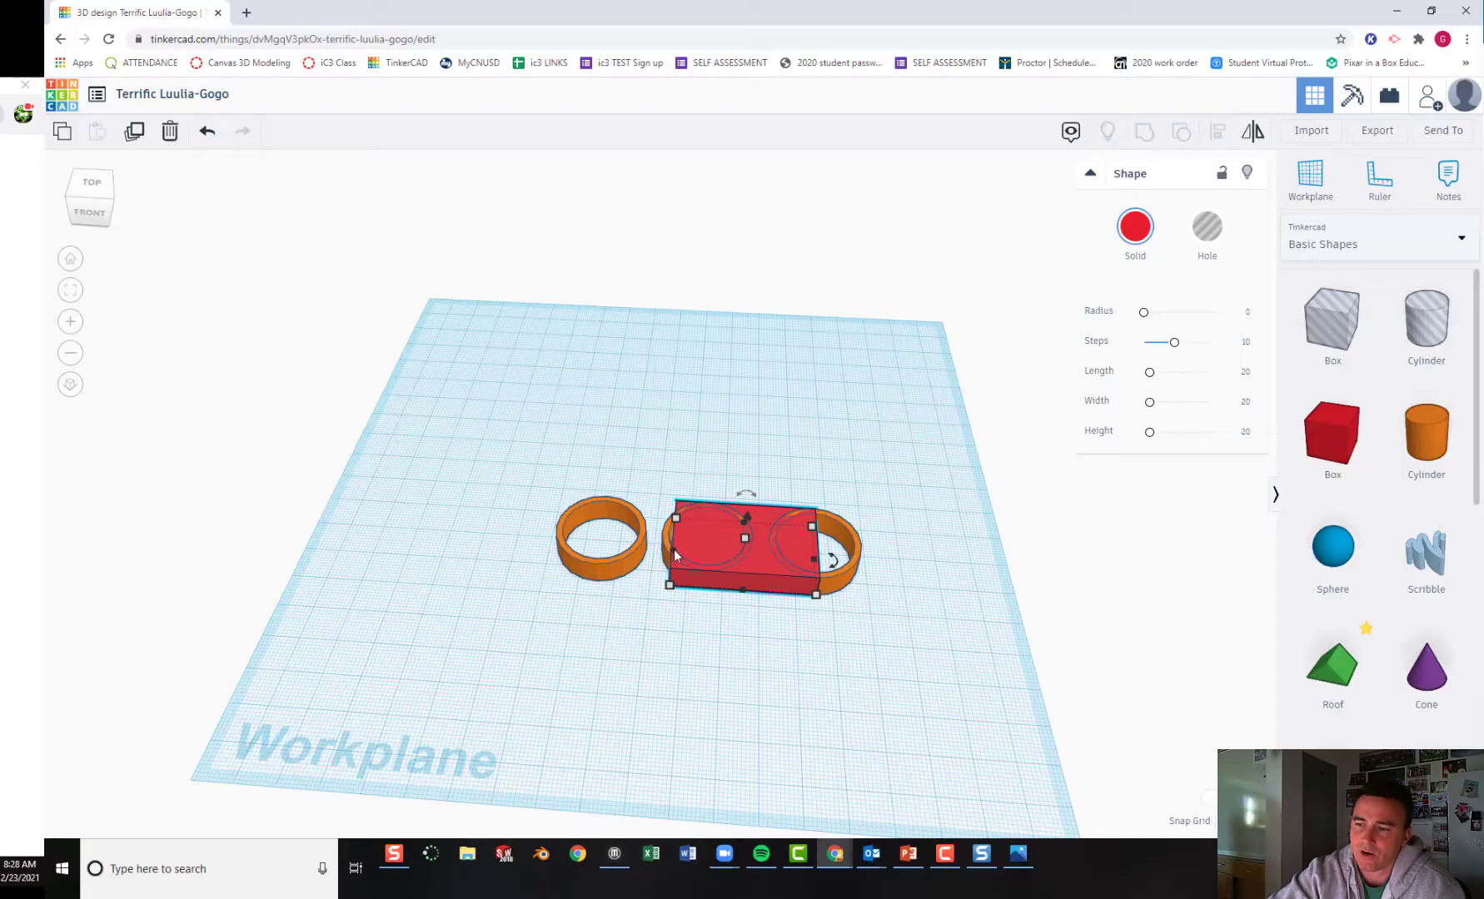
drag(673, 549, 599, 548)
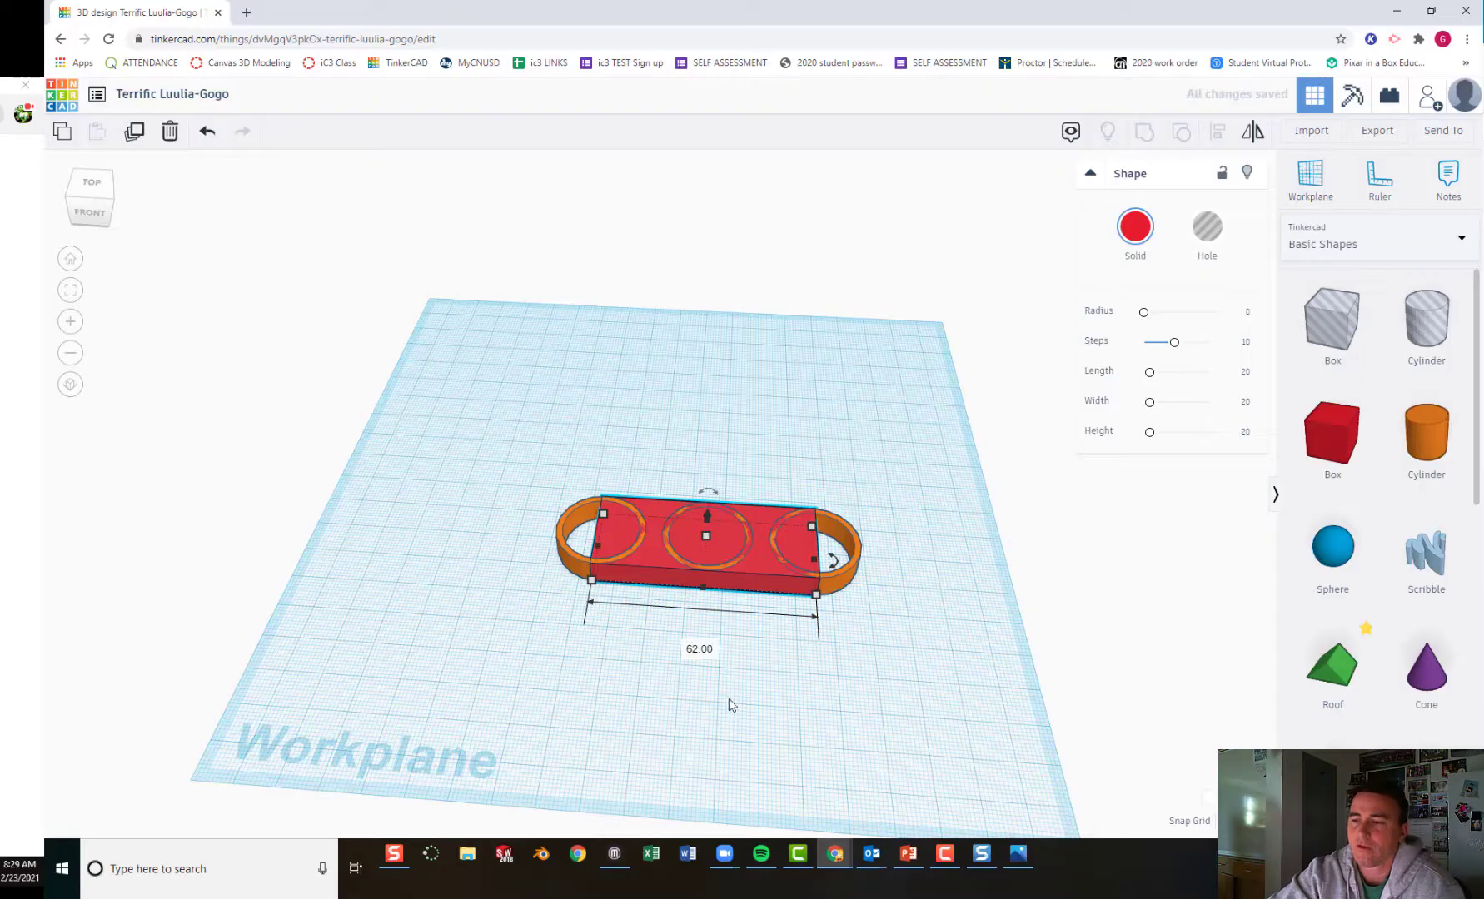
click(683, 745)
right_drag(683, 745, 715, 827)
click(610, 570)
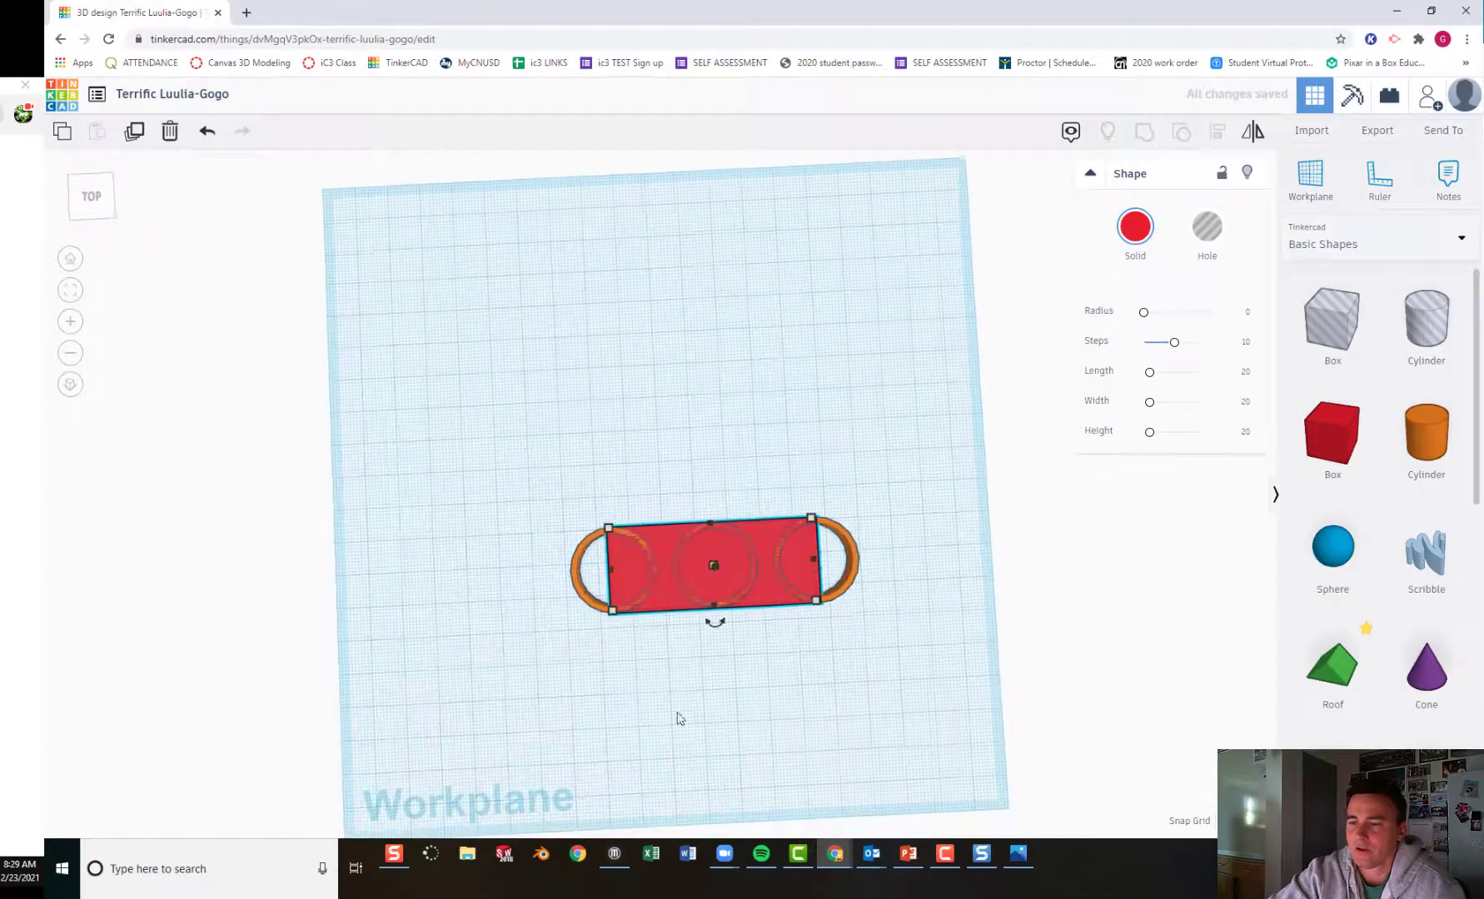
click(611, 569)
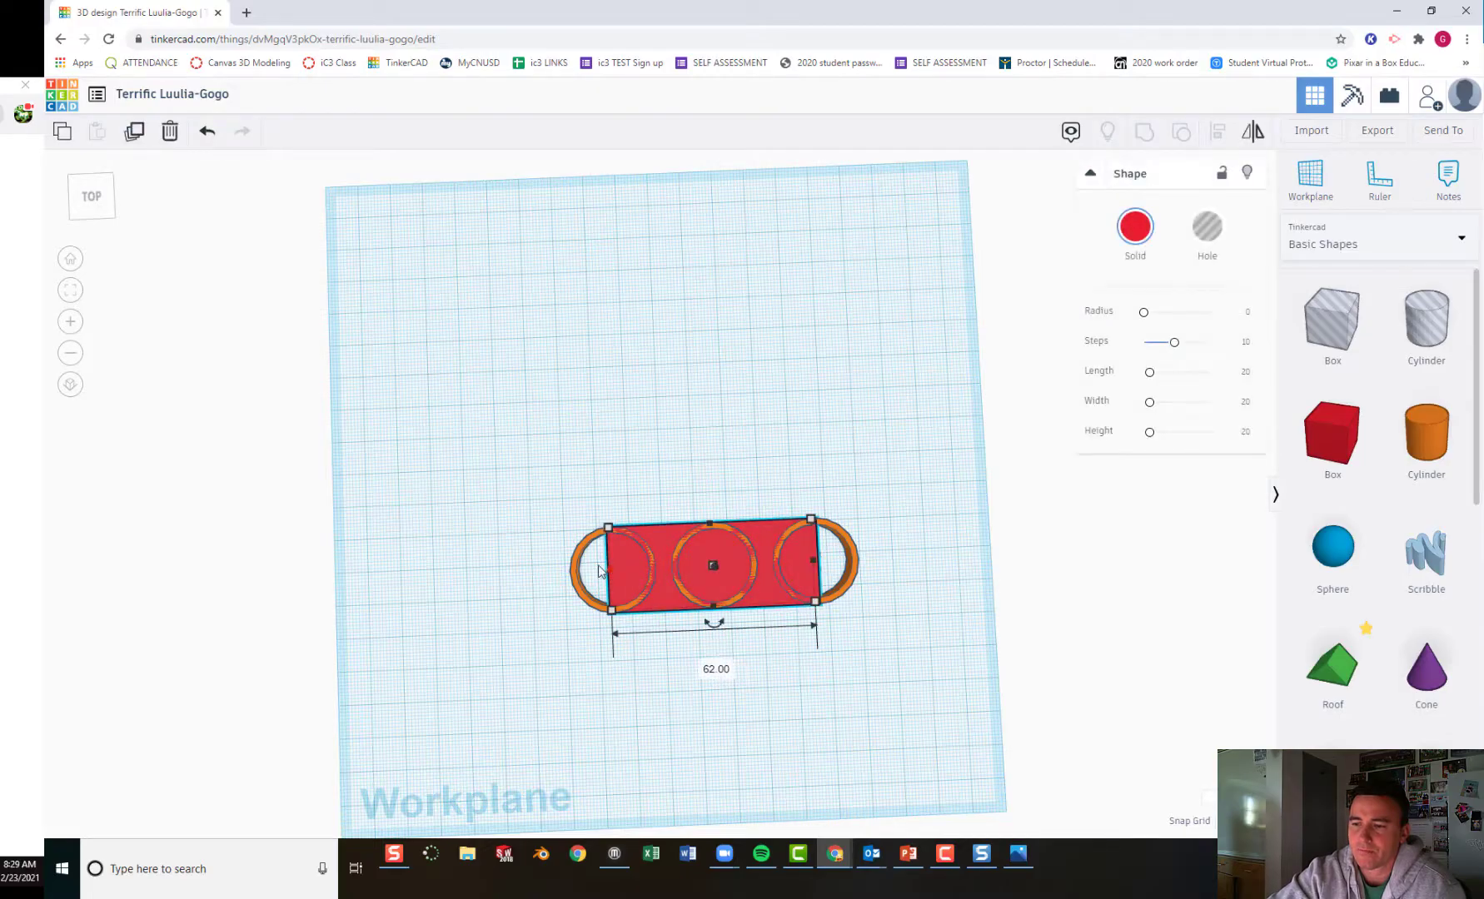
click(612, 567)
click(612, 570)
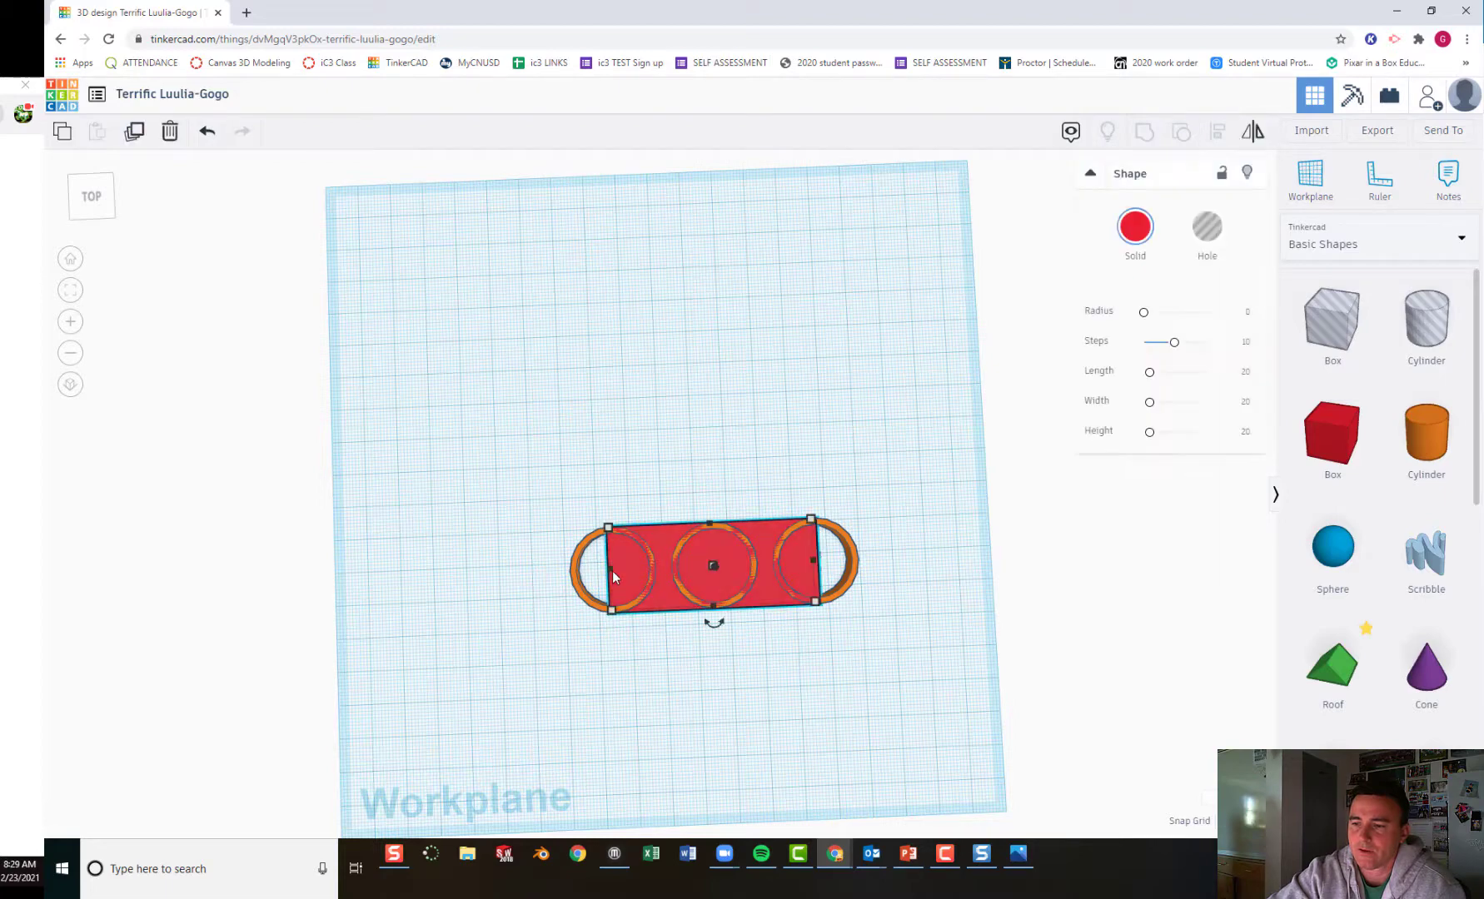
drag(615, 570, 616, 569)
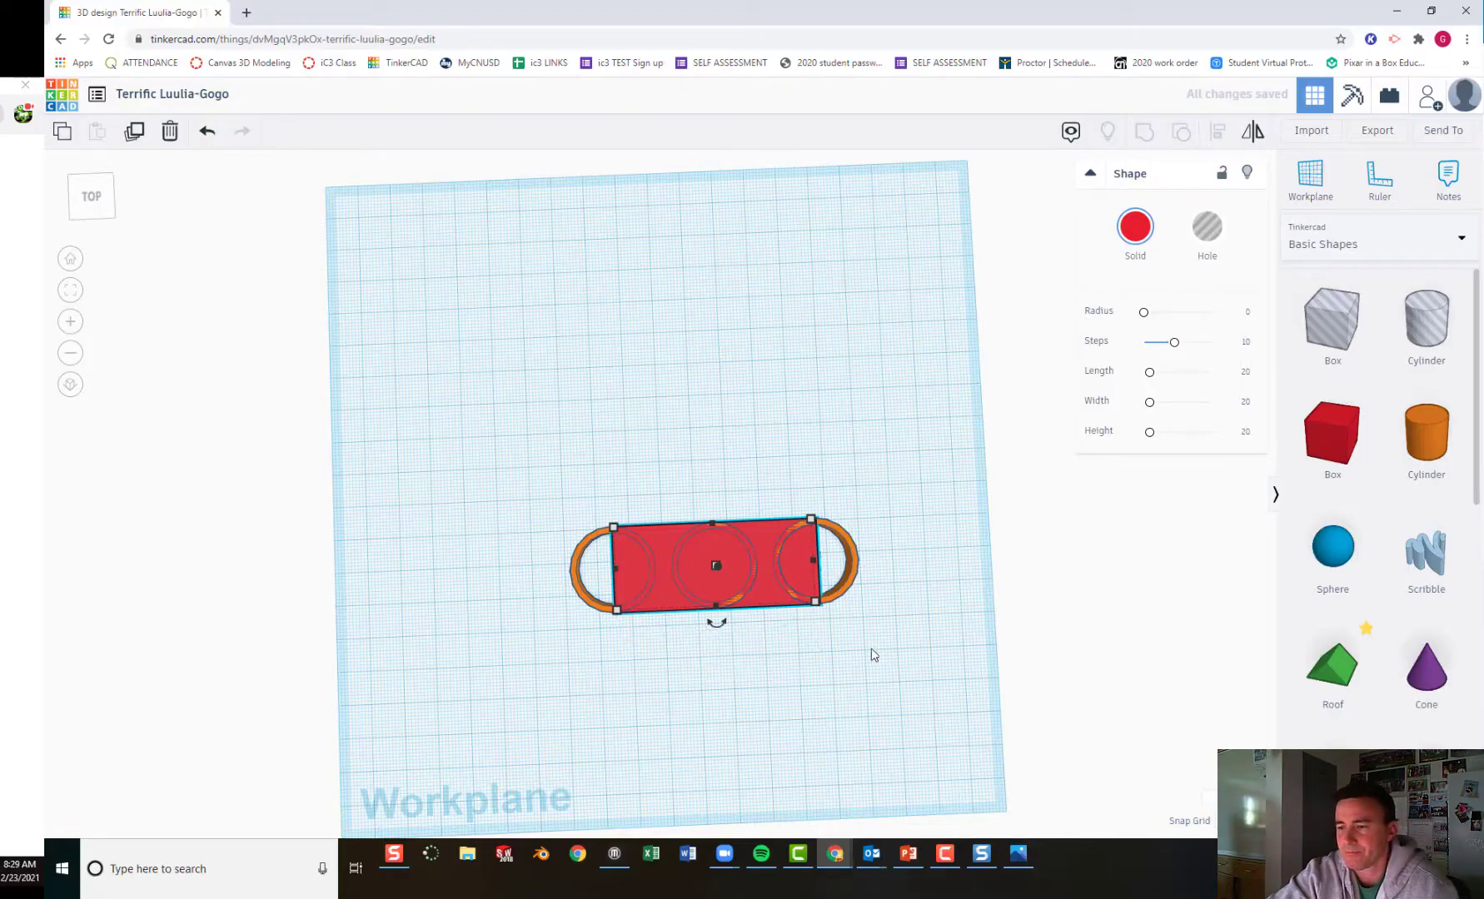
Select the box and all three rings and align their centres across the width of the row
click(792, 683)
right_drag(822, 696, 447, 549)
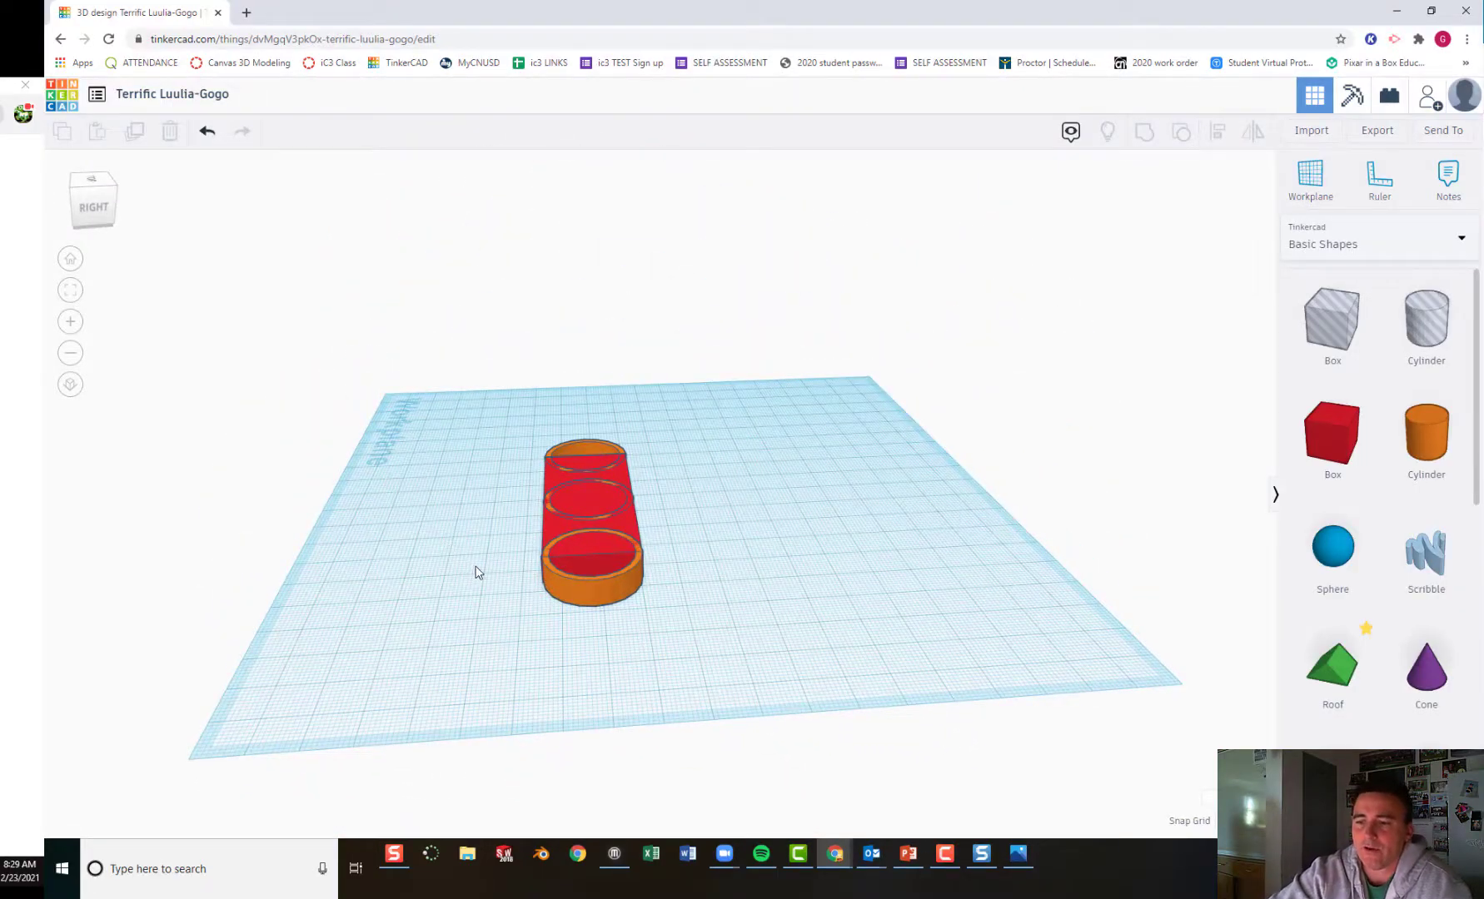
drag(493, 452, 696, 632)
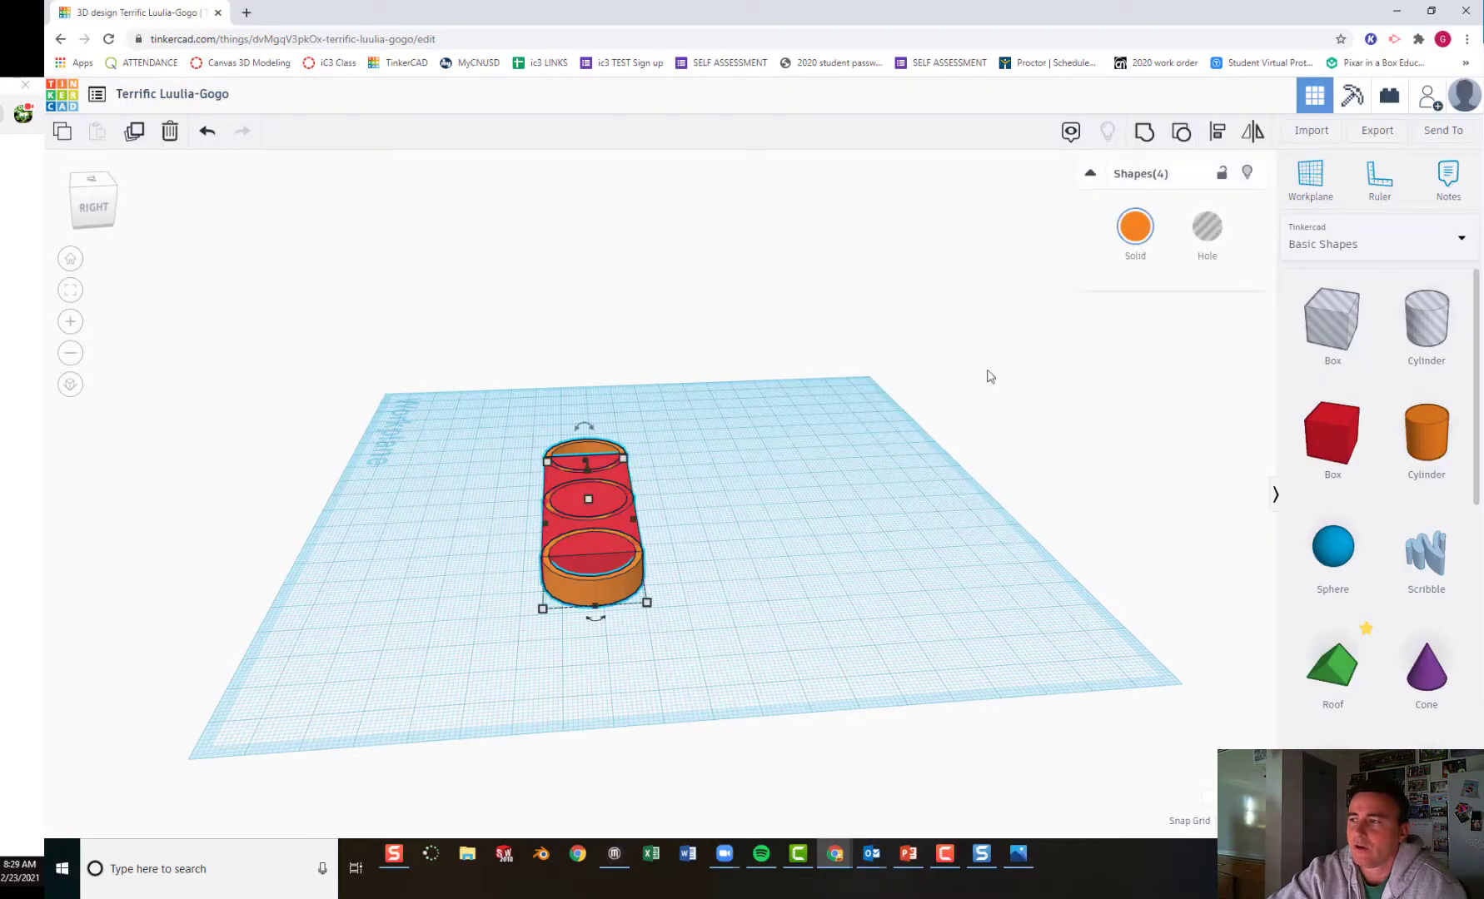
click(1220, 143)
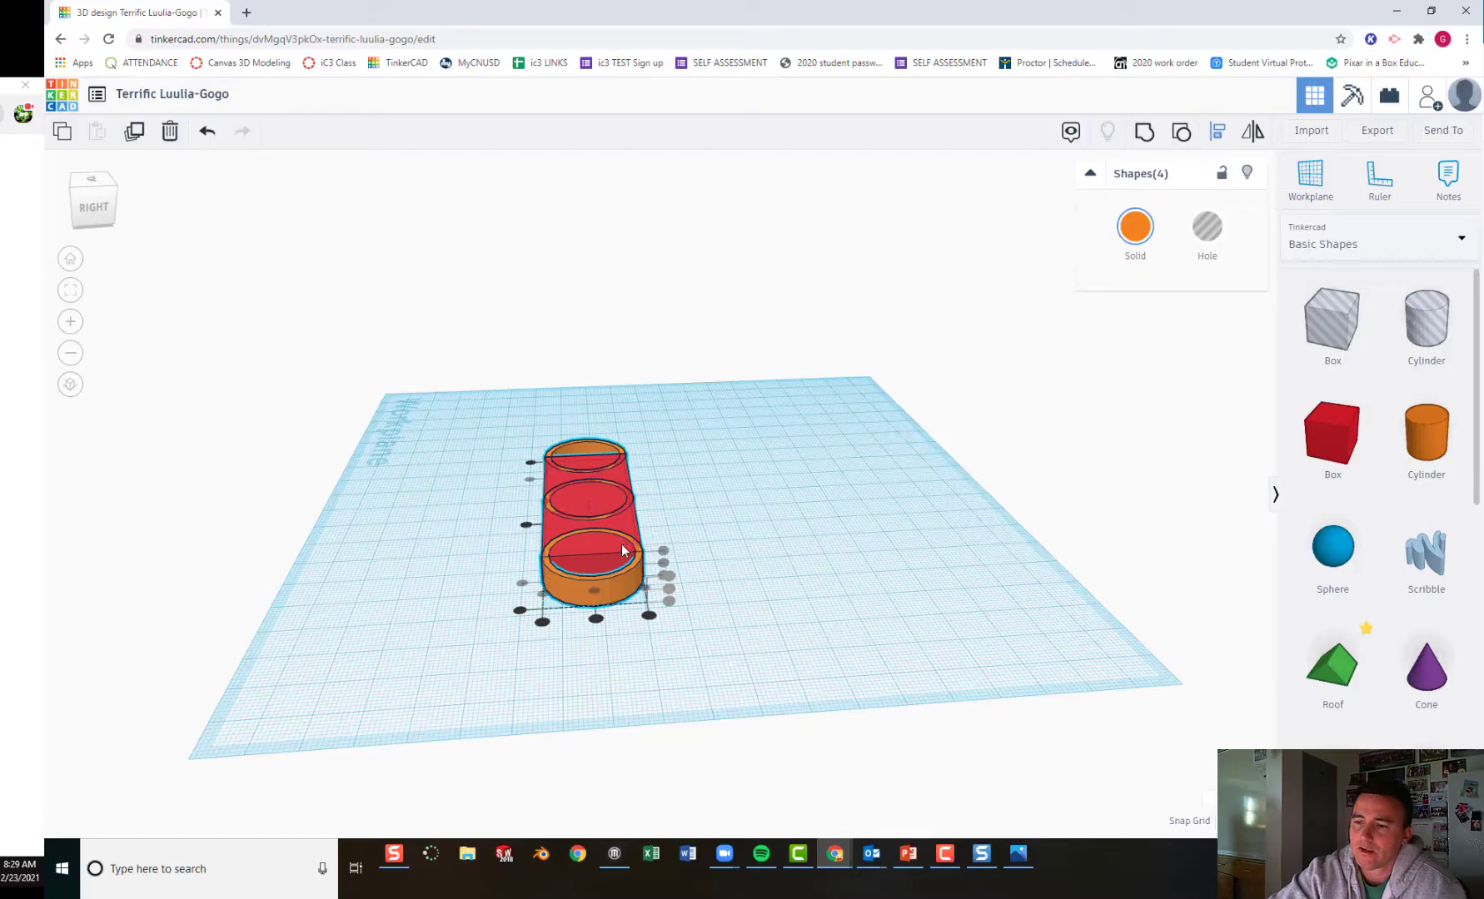
click(595, 618)
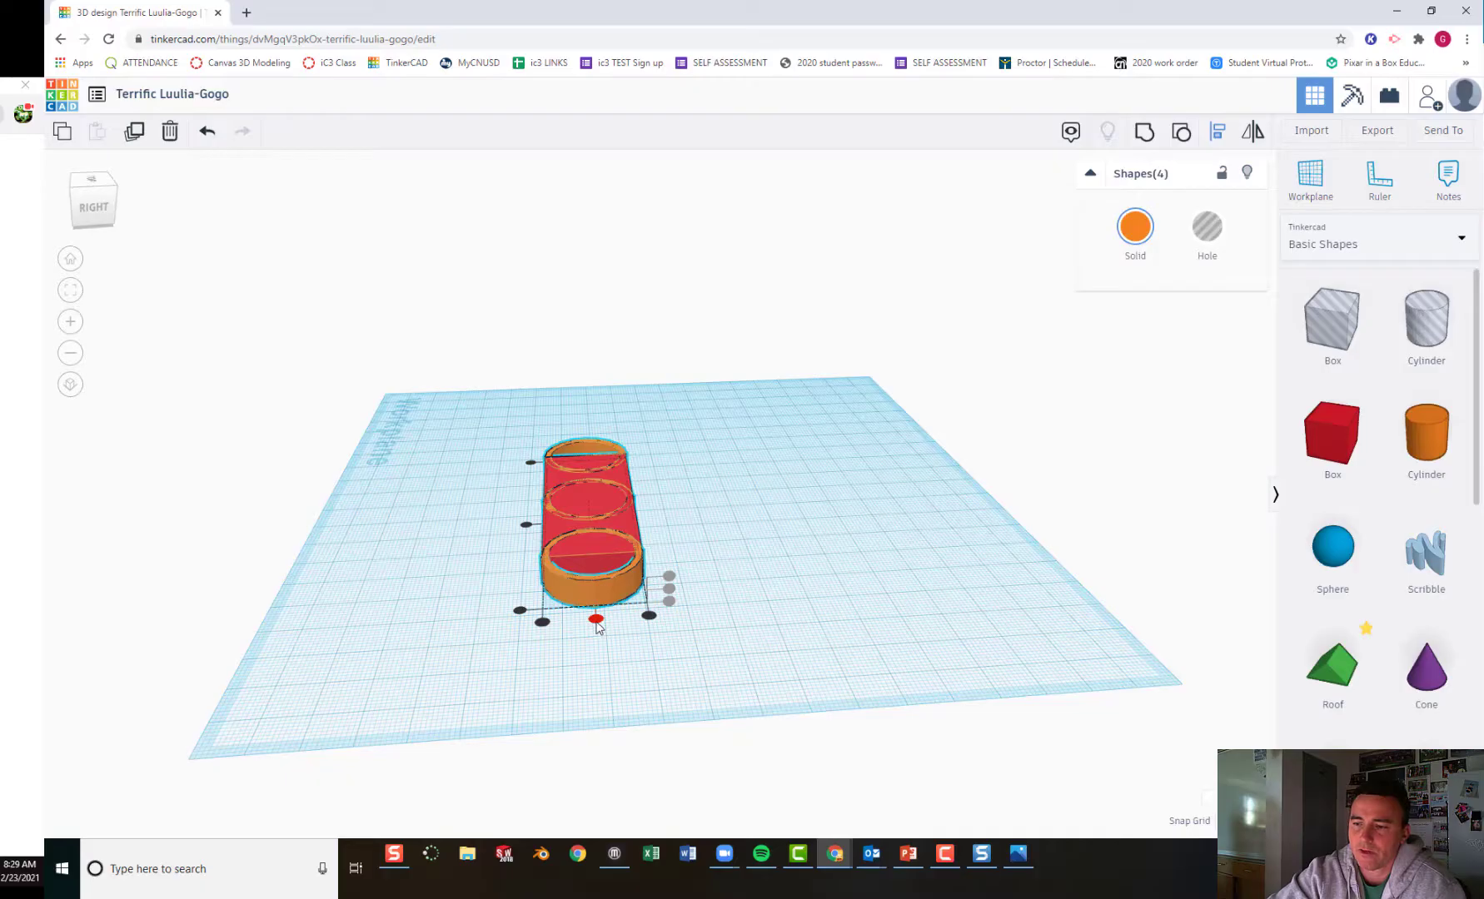
right_drag(579, 646, 695, 654)
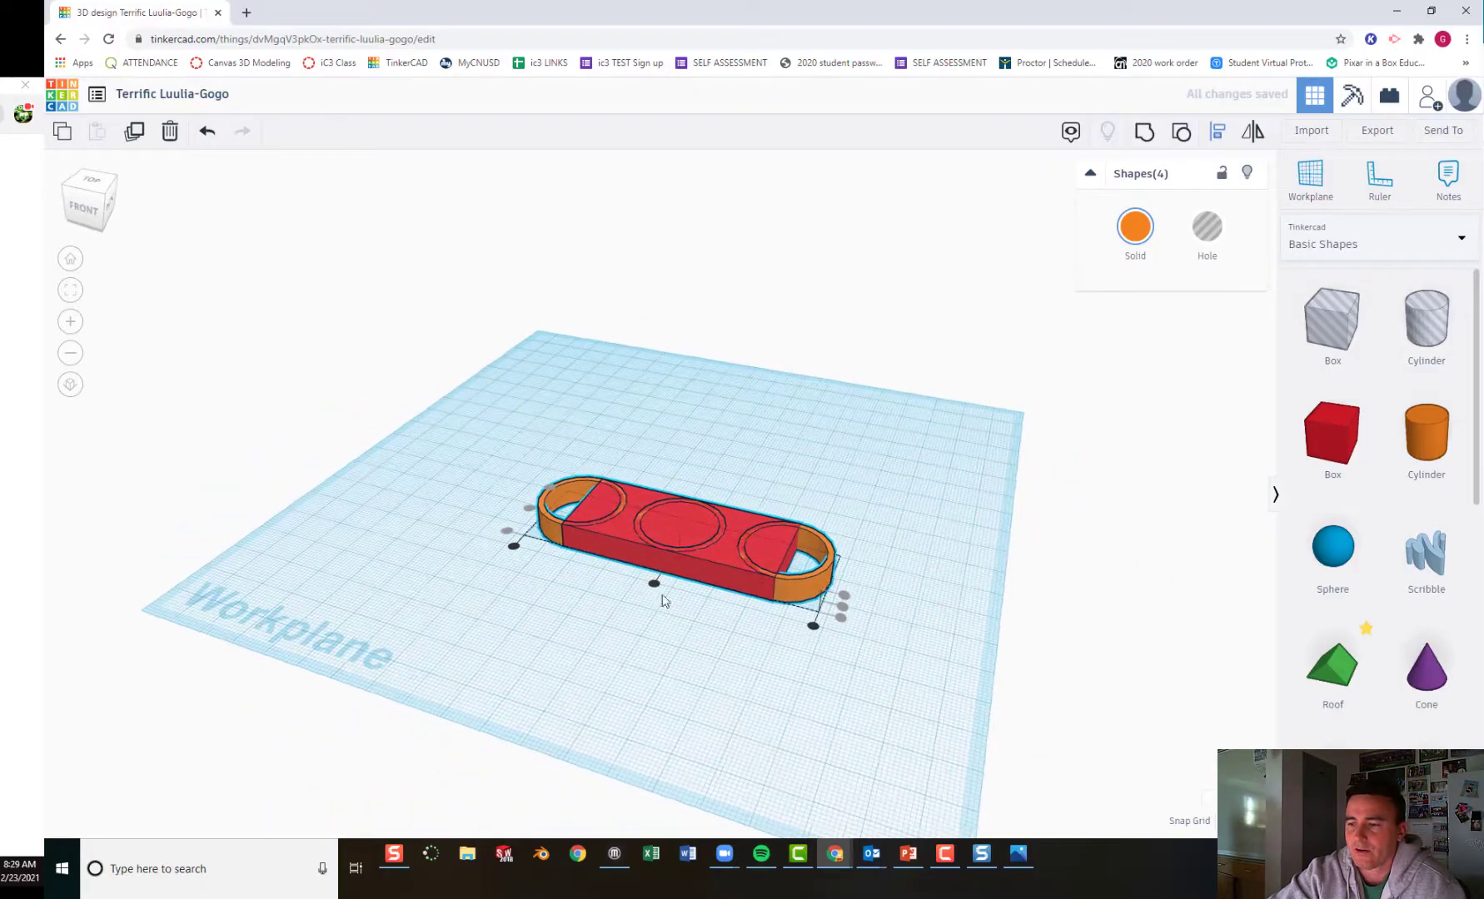
click(573, 577)
Ungroup the rings into their cylinders and holes, and regroup everything with the box to cut three holes through one body
right_drag(554, 610, 642, 693)
drag(525, 474, 910, 635)
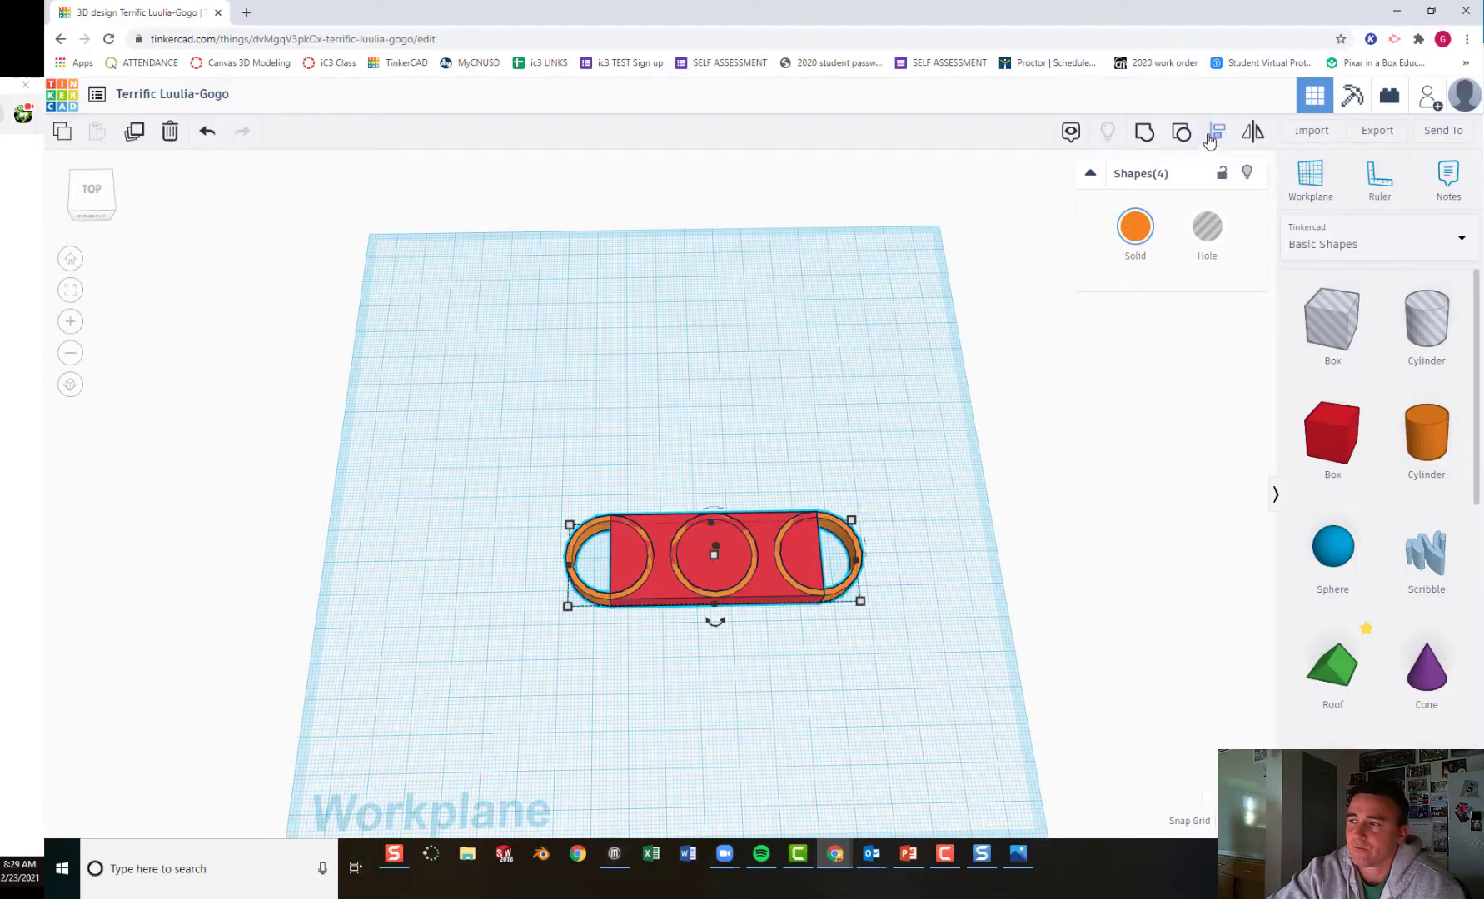
click(1183, 134)
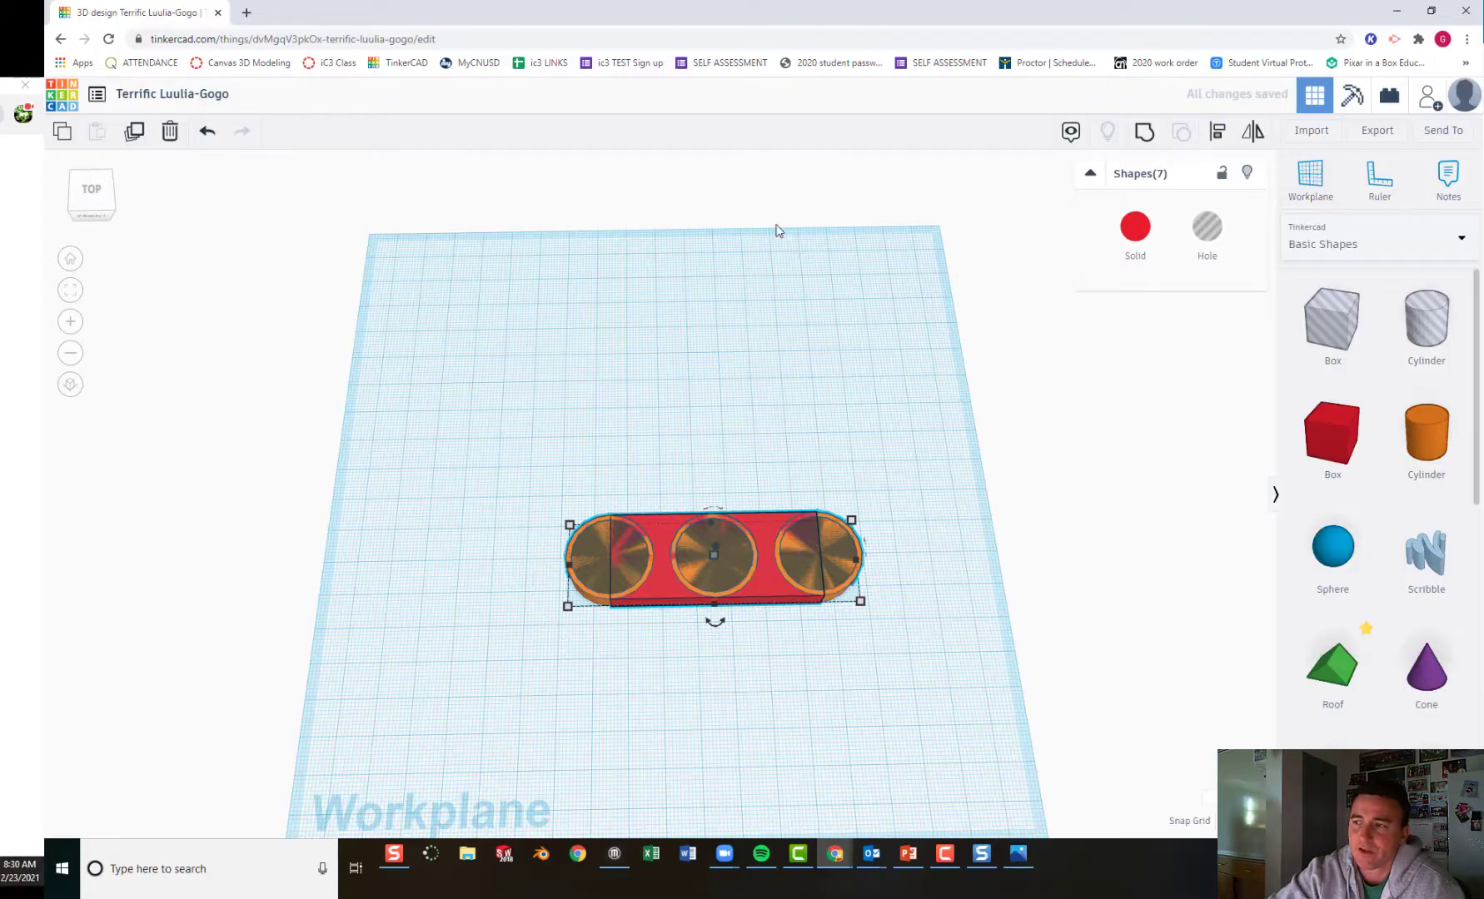
click(1146, 138)
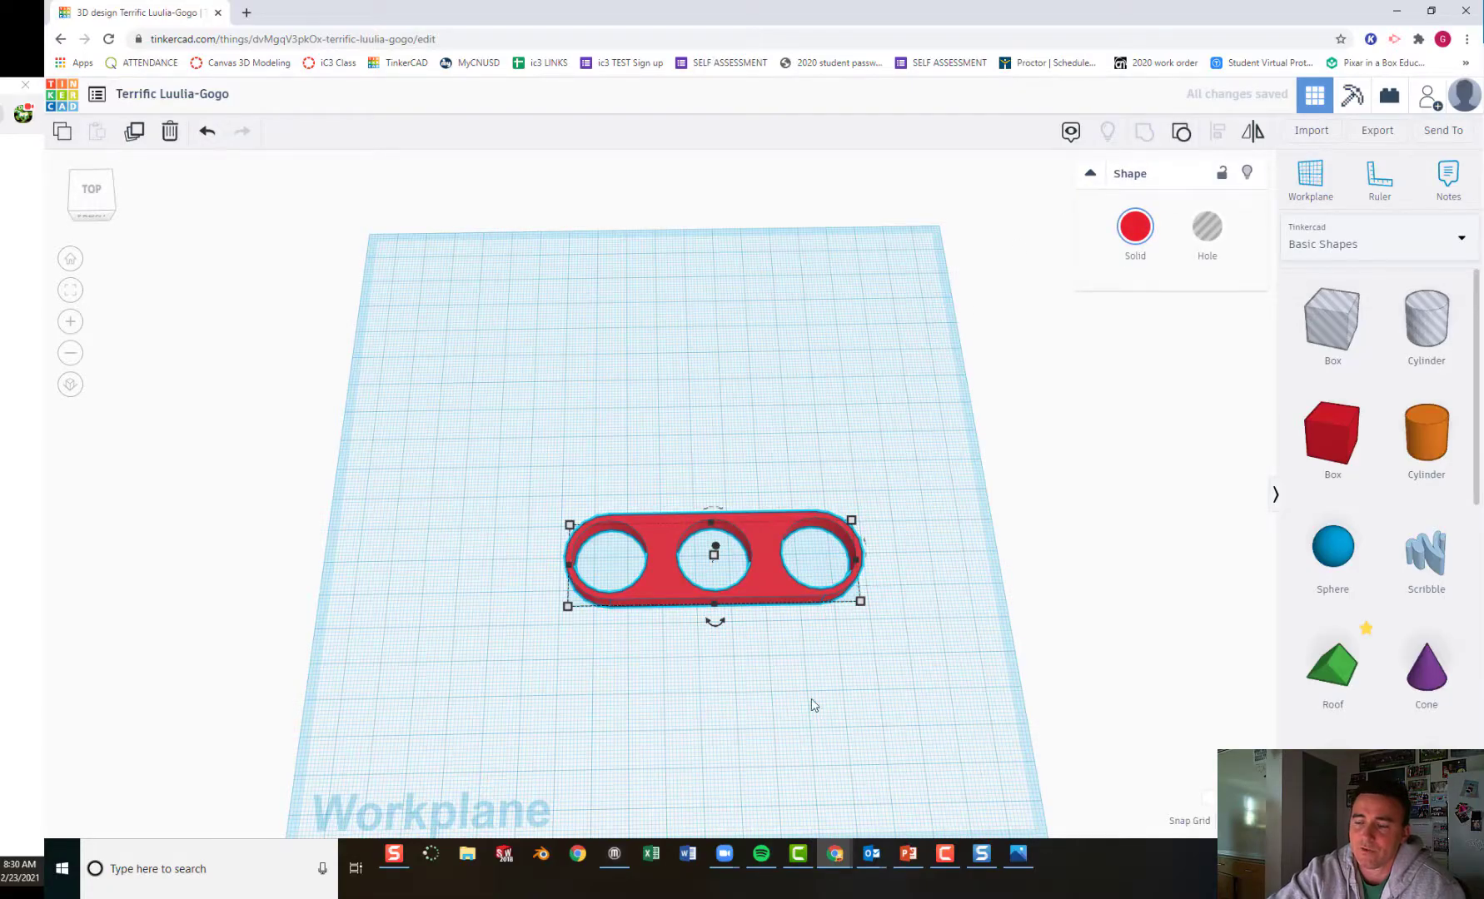
Inspect the finished three-hole body and move it about 16 mm left and 14 mm back on the workplane
right_drag(778, 709, 620, 668)
click(799, 660)
scroll(663, 629, up, 4)
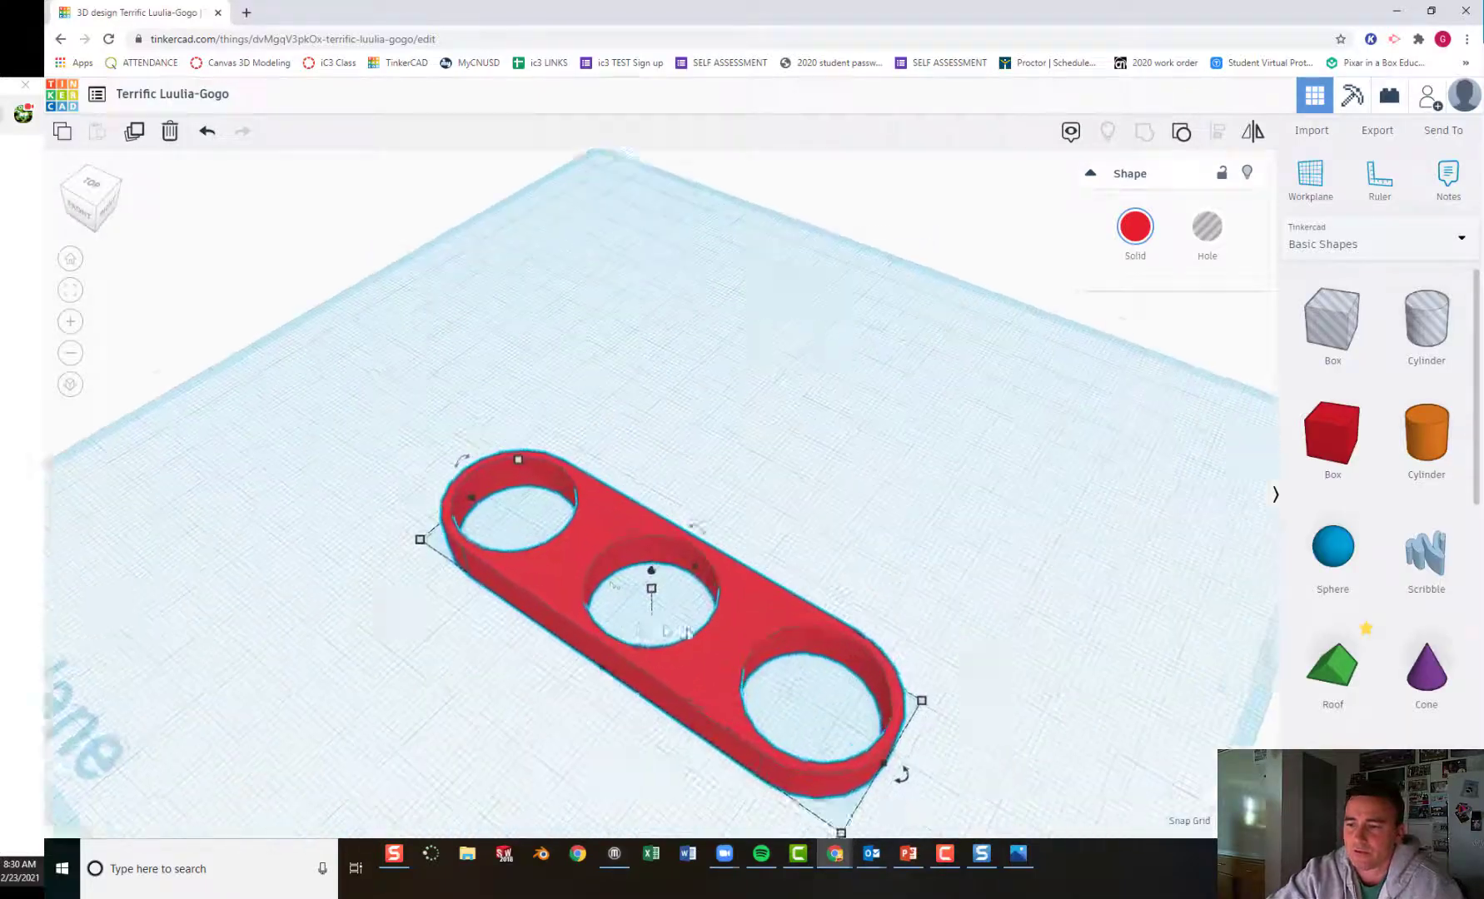
right_drag(988, 519, 603, 463)
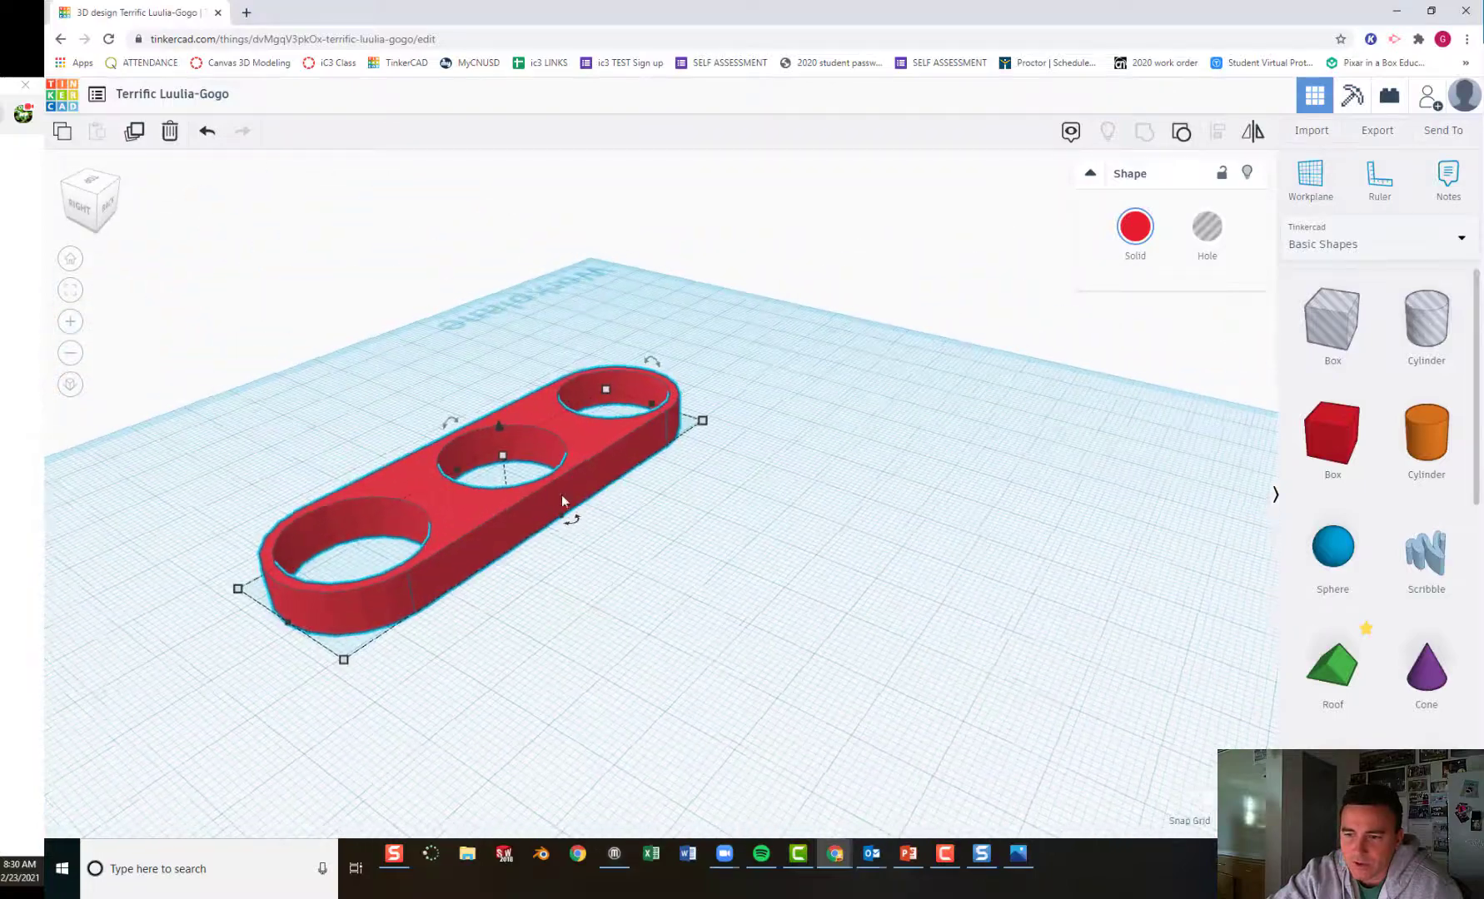
right_drag(470, 659, 512, 554)
drag(381, 443, 1170, 746)
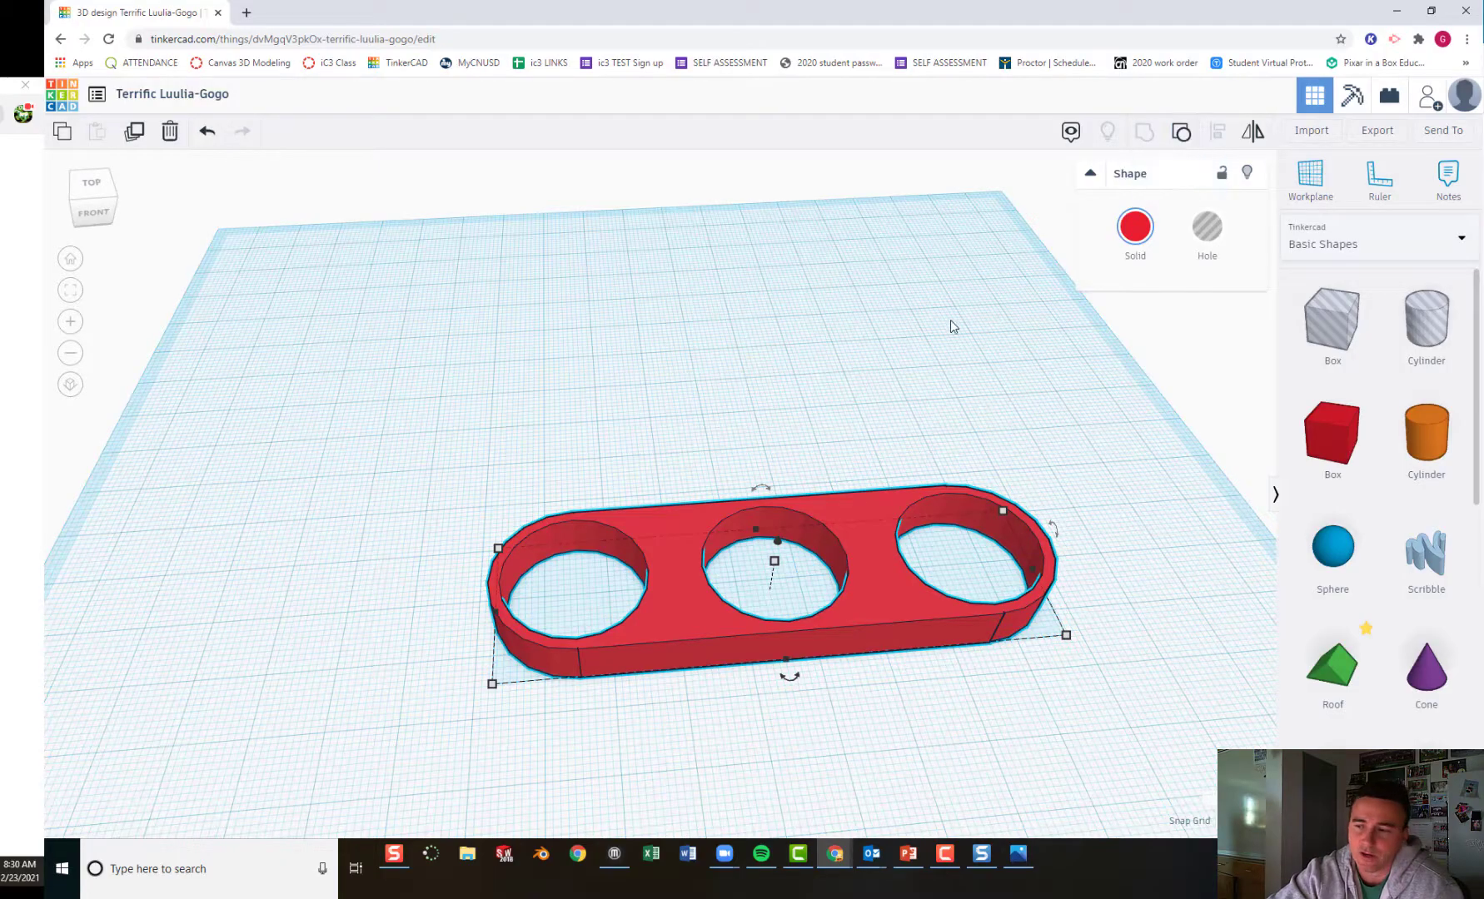
drag(894, 606, 767, 540)
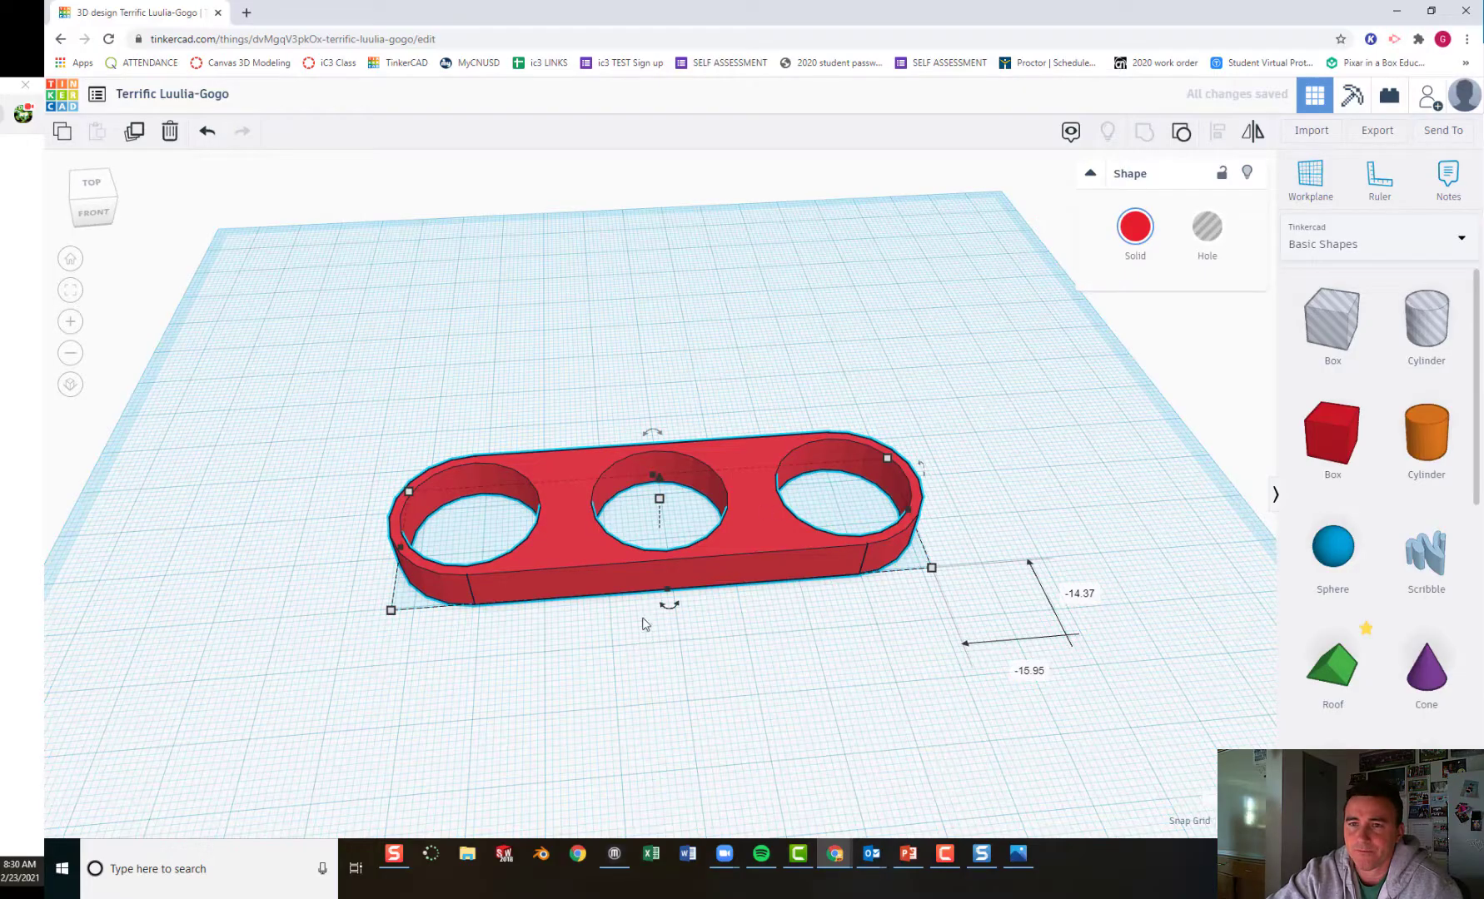
Rename the design as lastname_firstname_p1_spinner
click(159, 96)
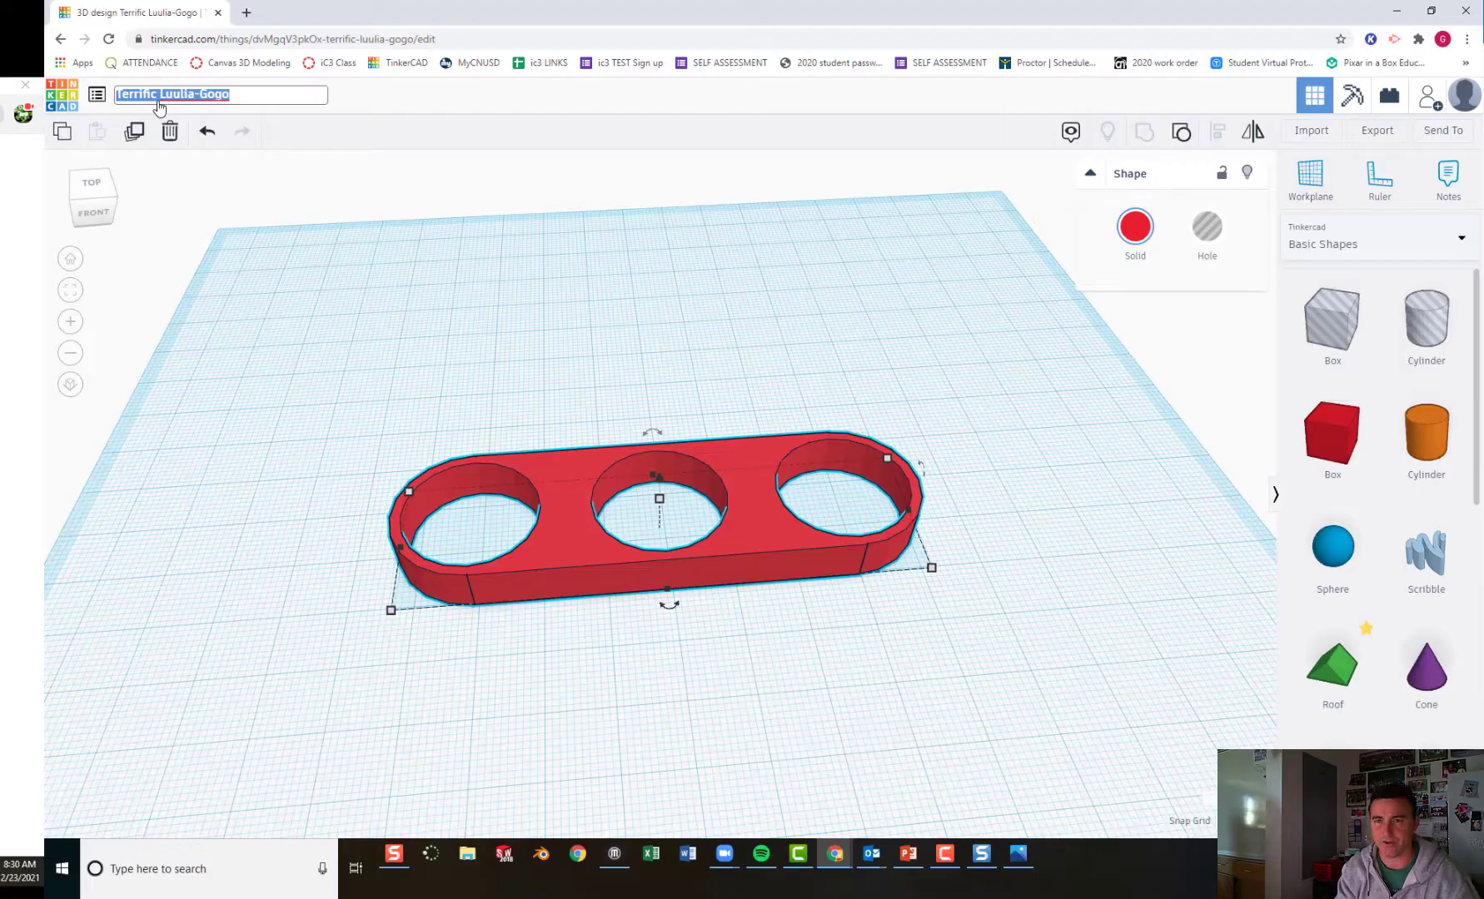
text(lastname_firstname_p1_f)
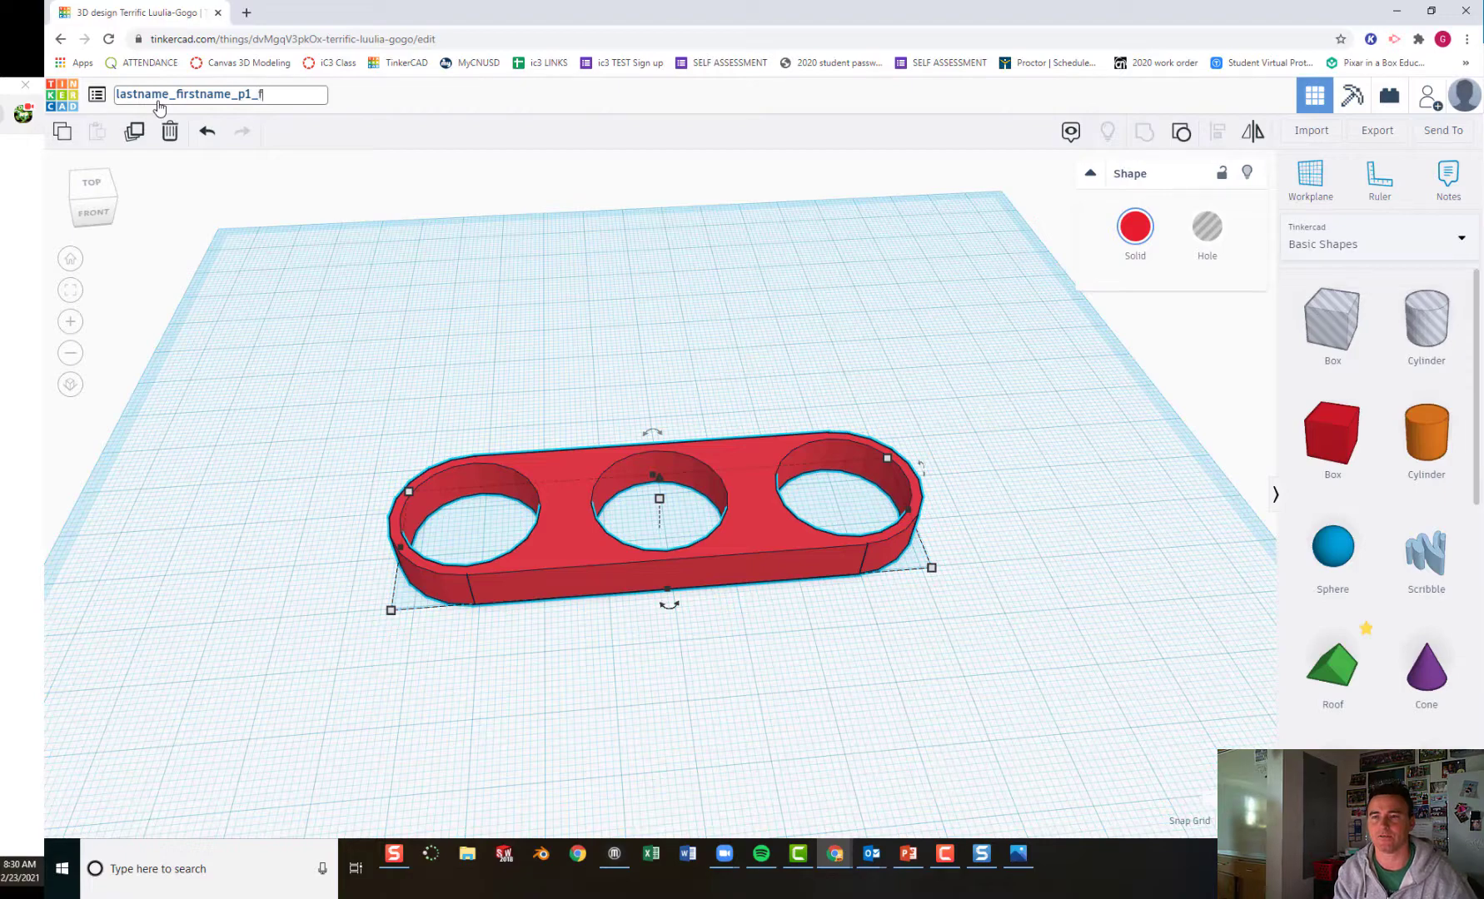
key(BackSpace)
text(spinner)
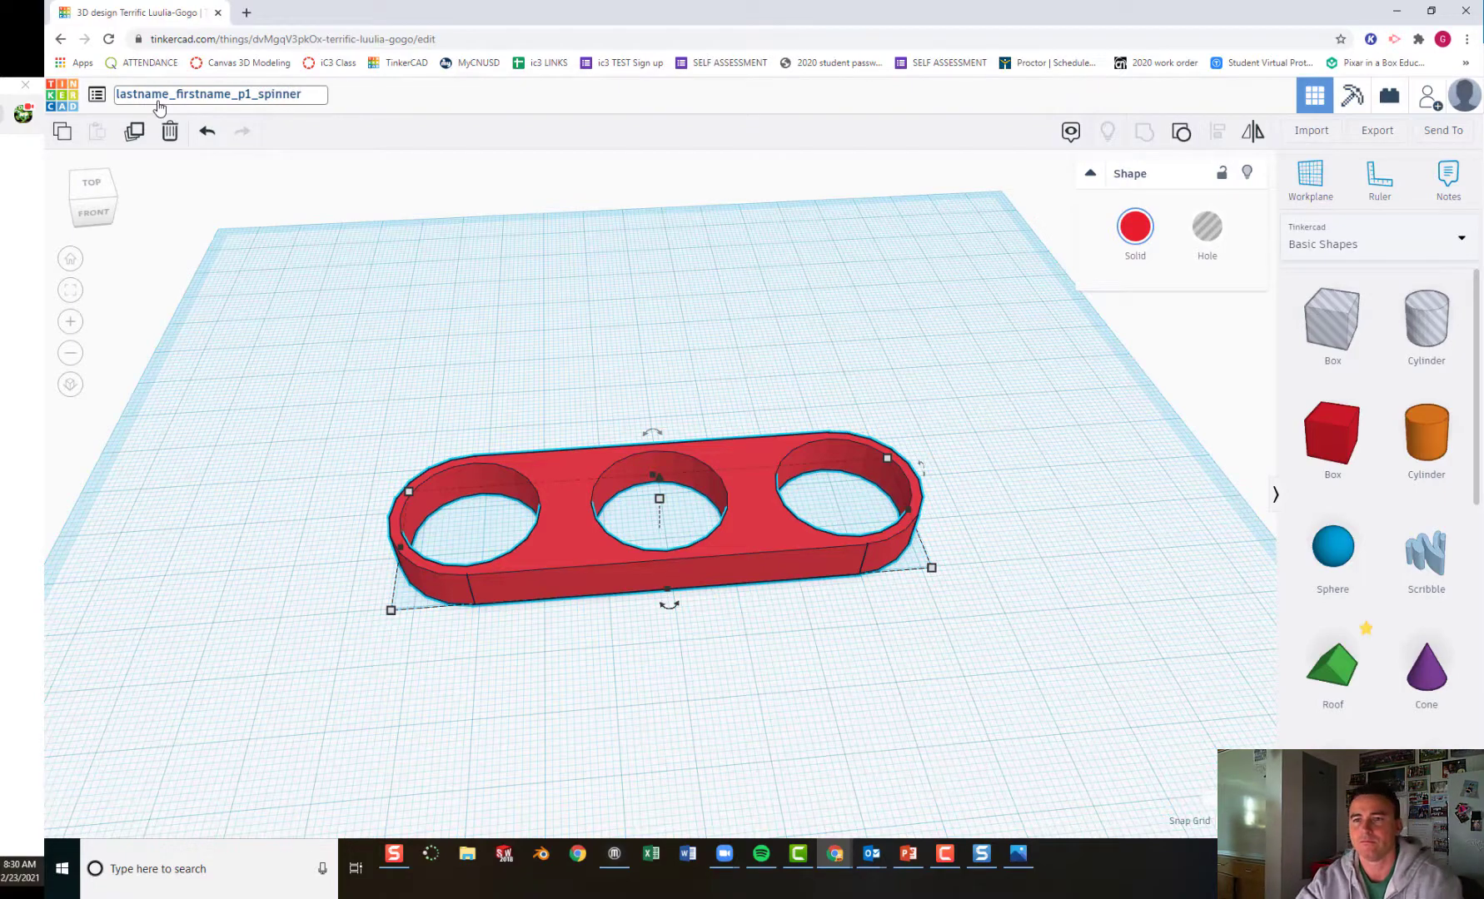
click(546, 545)
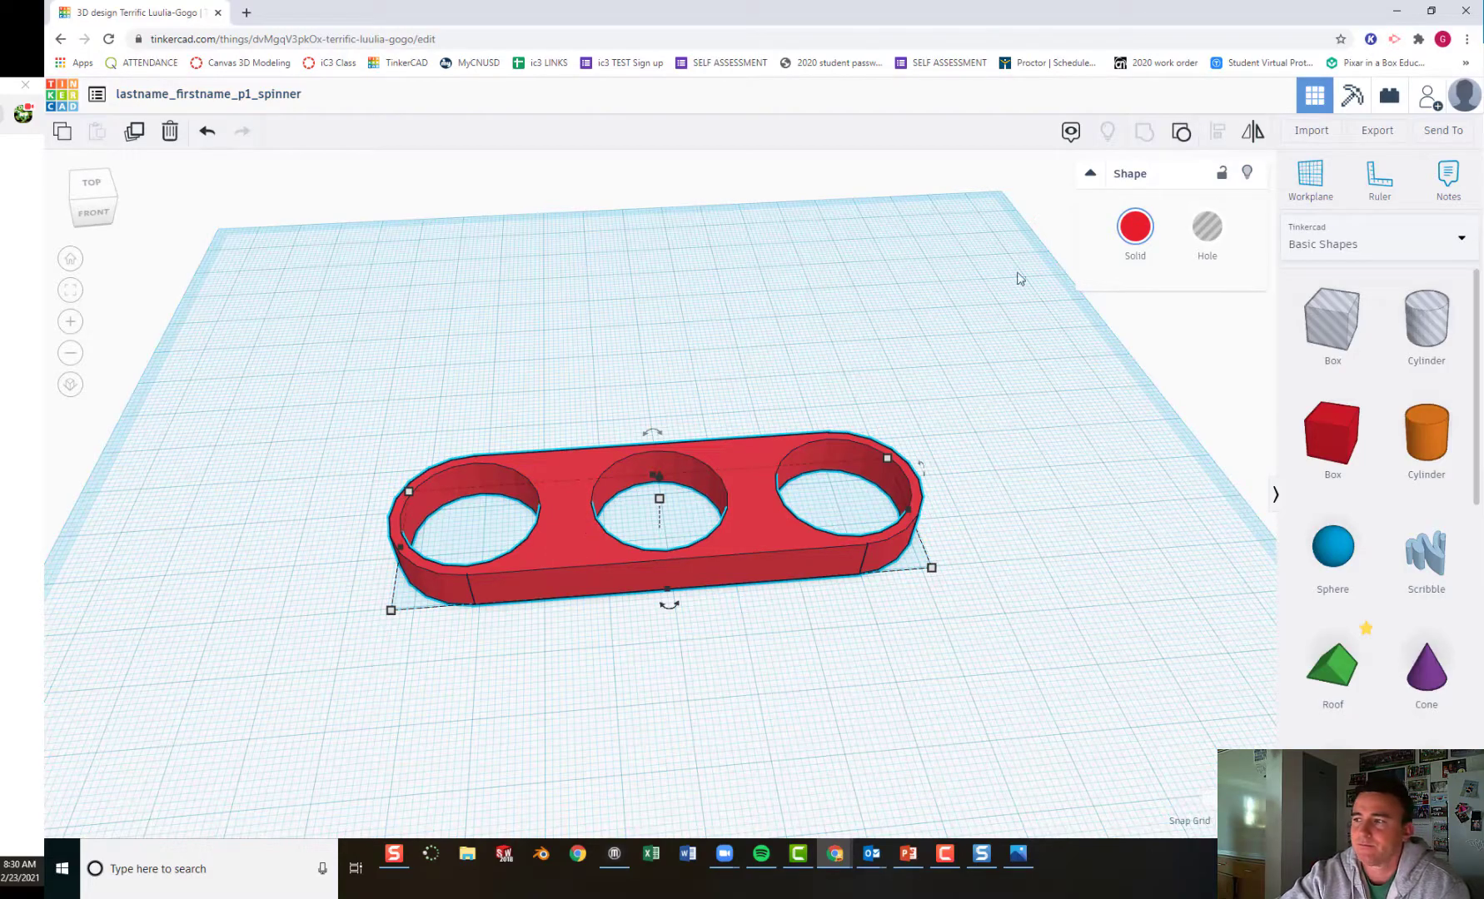
Export the selected spinner body for 3D printing as an STL file
click(1376, 130)
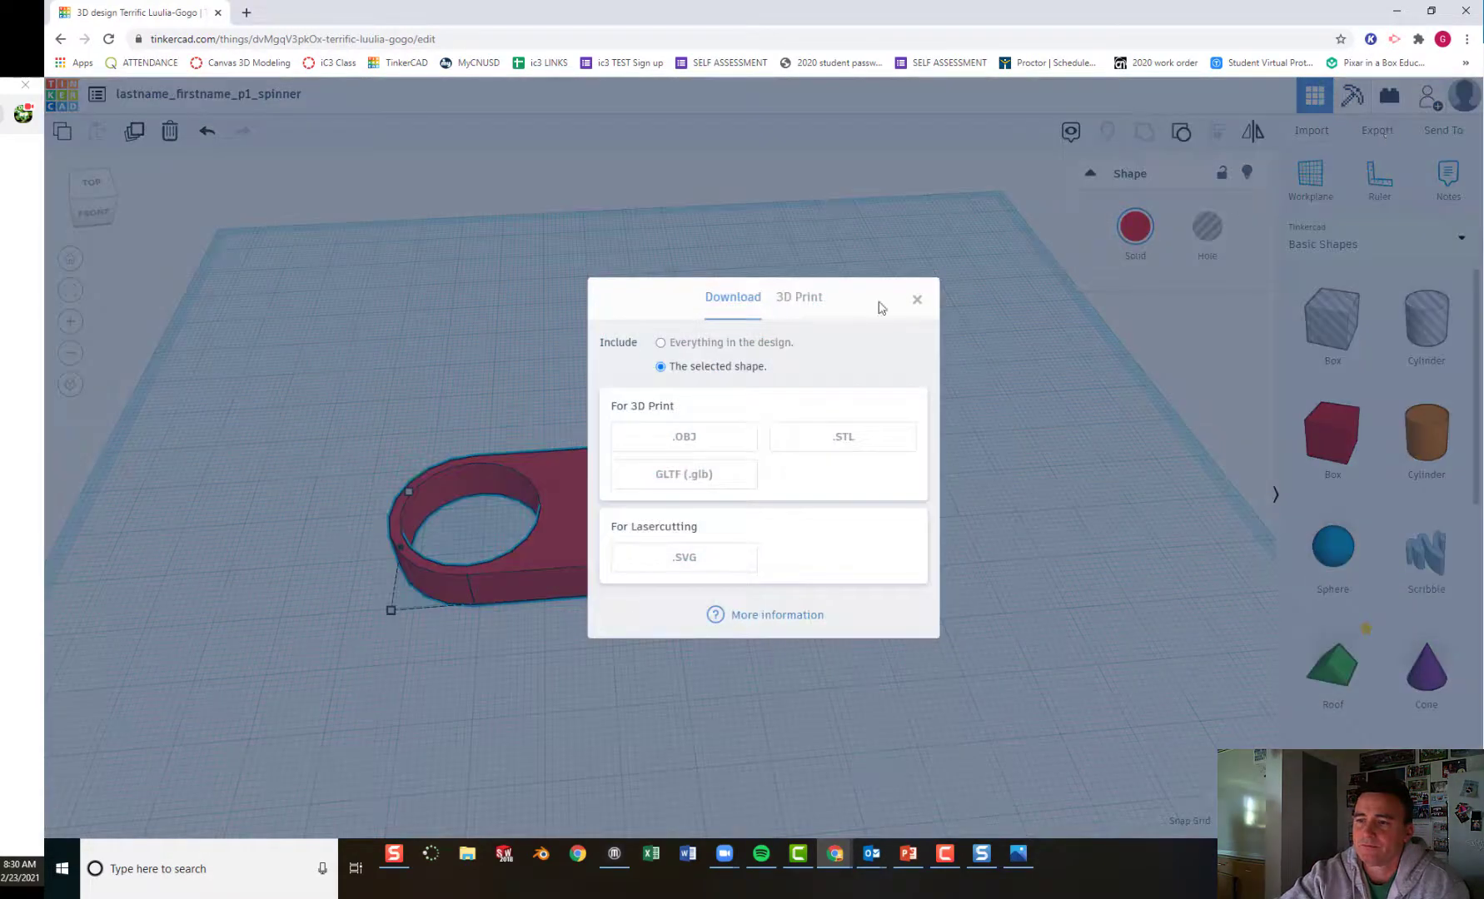
click(826, 441)
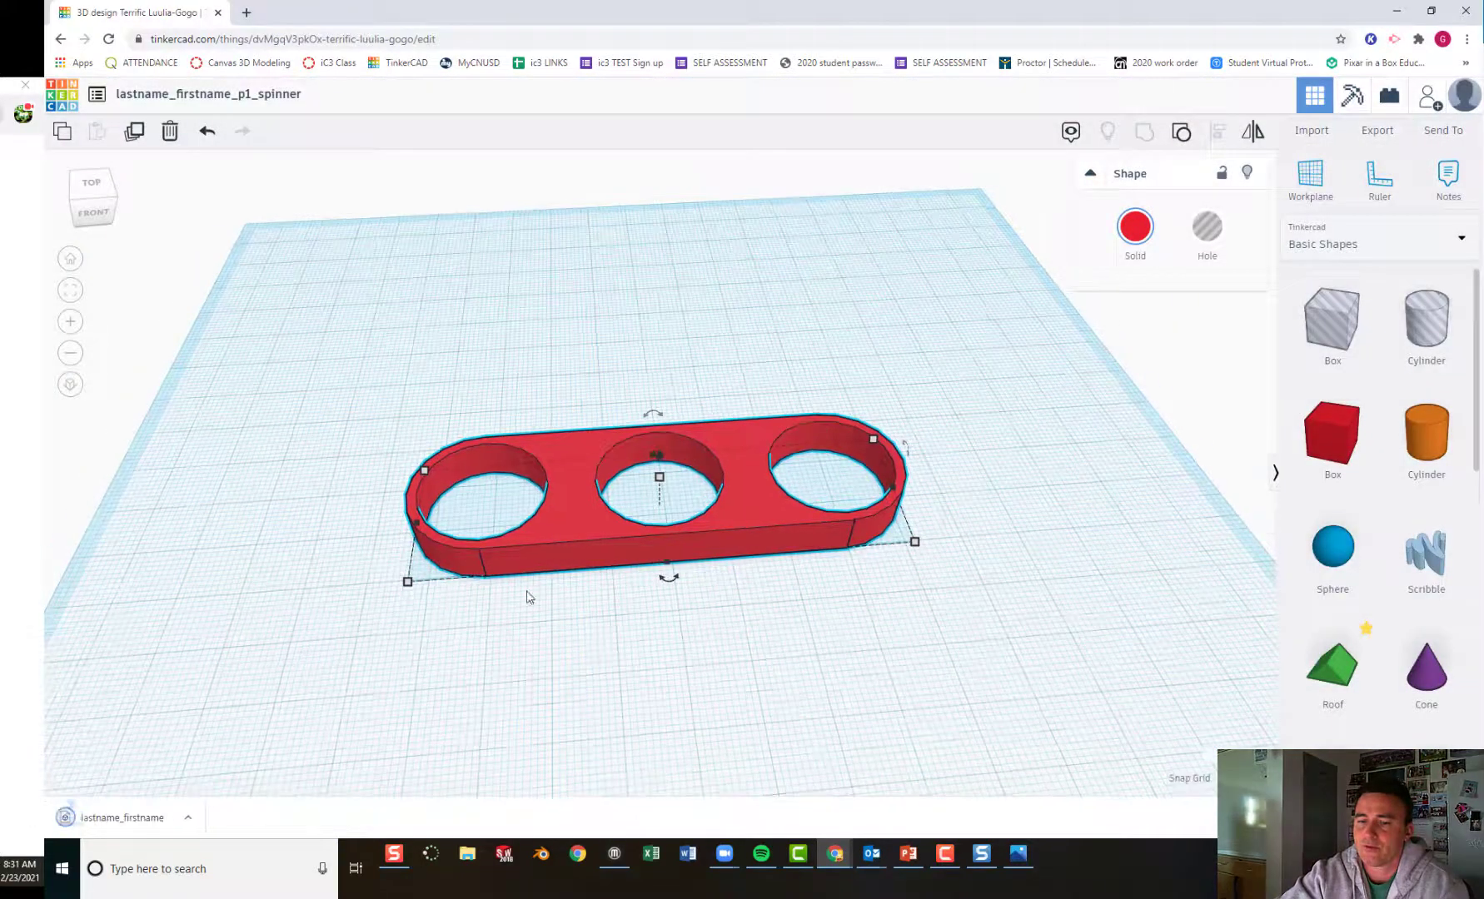